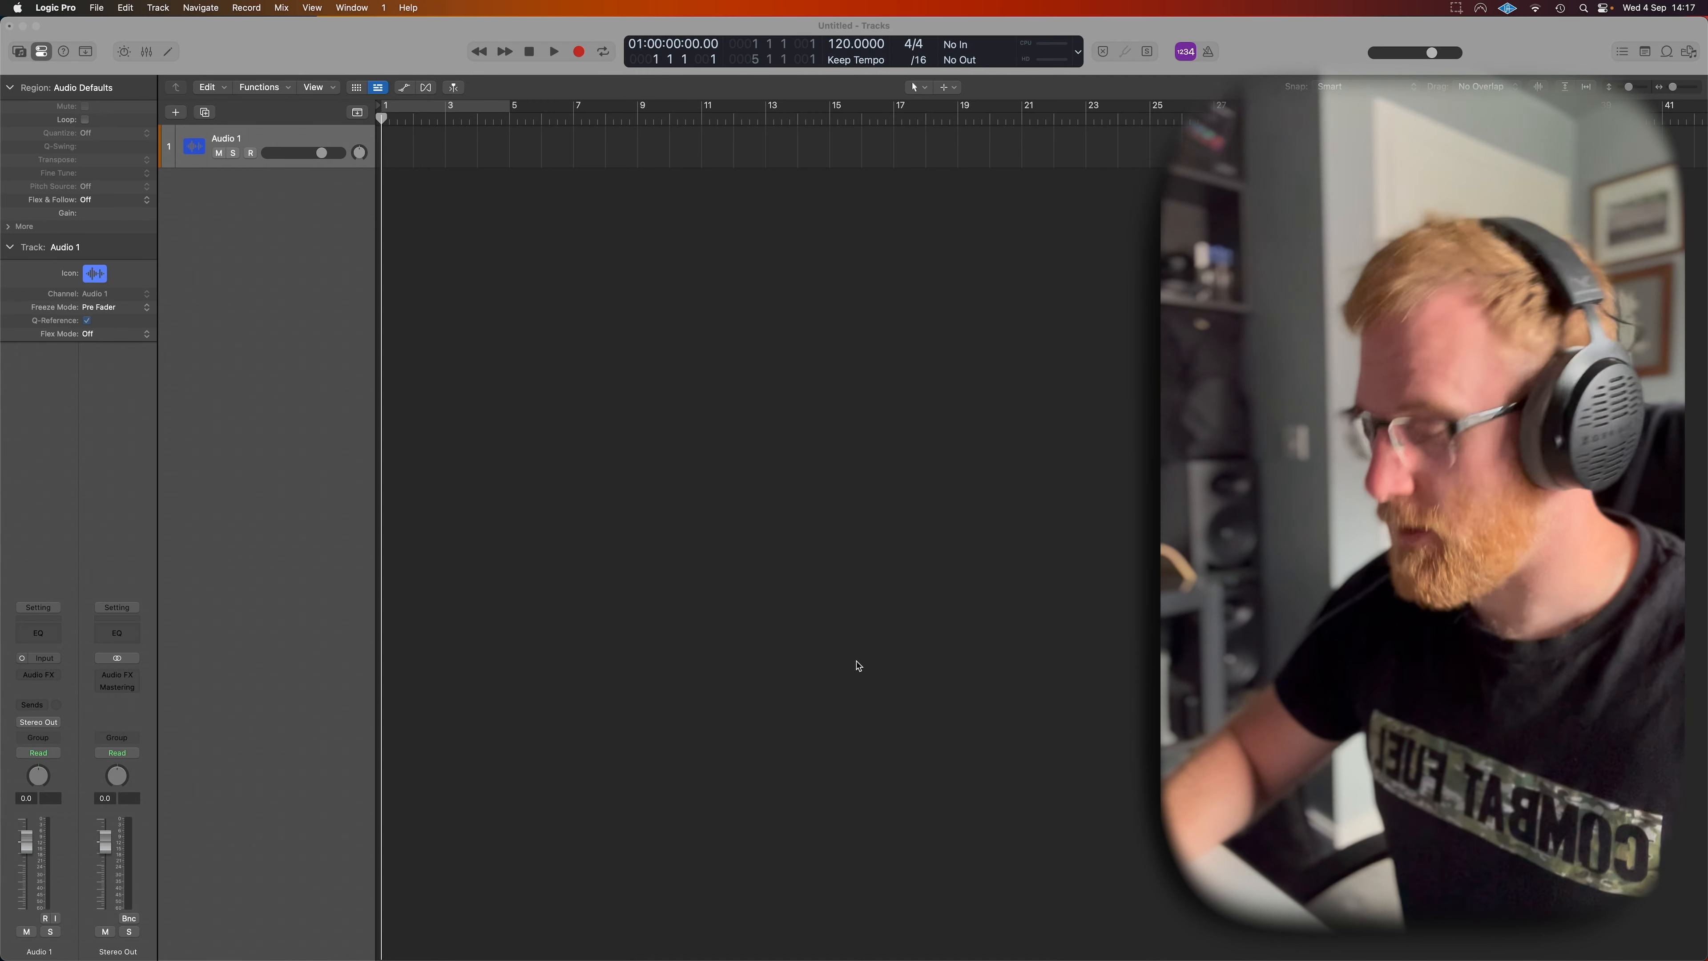
- Search all files in the browser for "amen" and load amen.wav into a new Quick Sampler (Original) track
{"action": "left_click", "coordinate": [1283, 68]}
{"action": "key", "text": "f"}
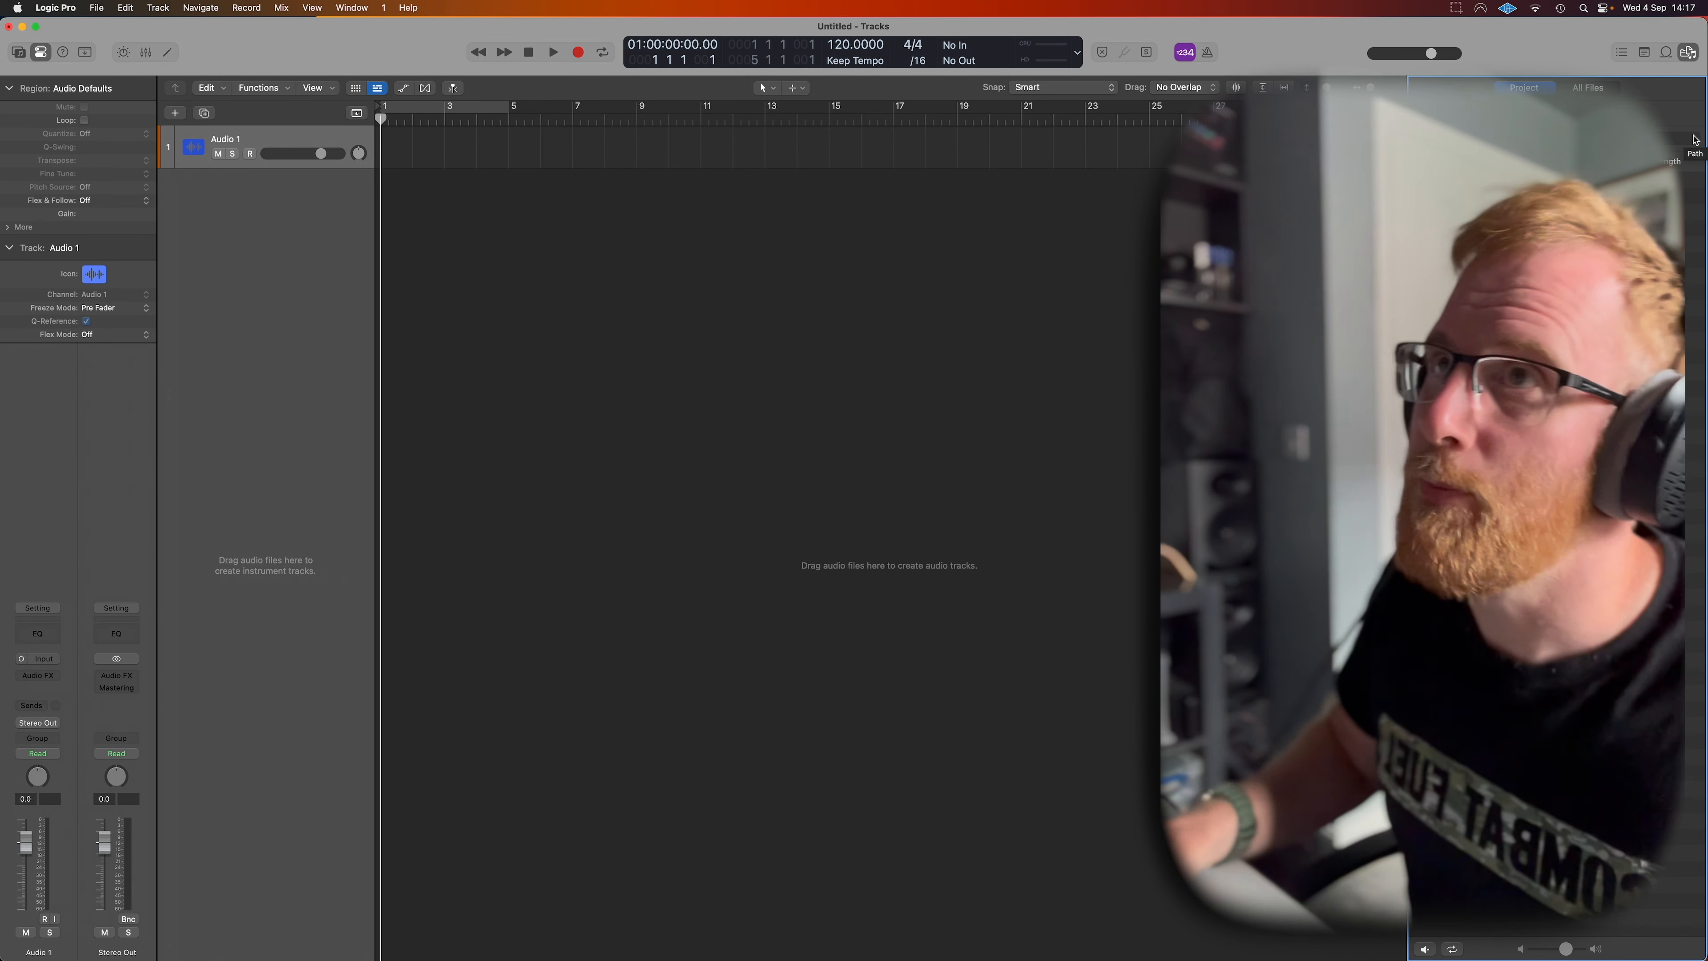
{"action": "left_click", "coordinate": [1587, 88]}
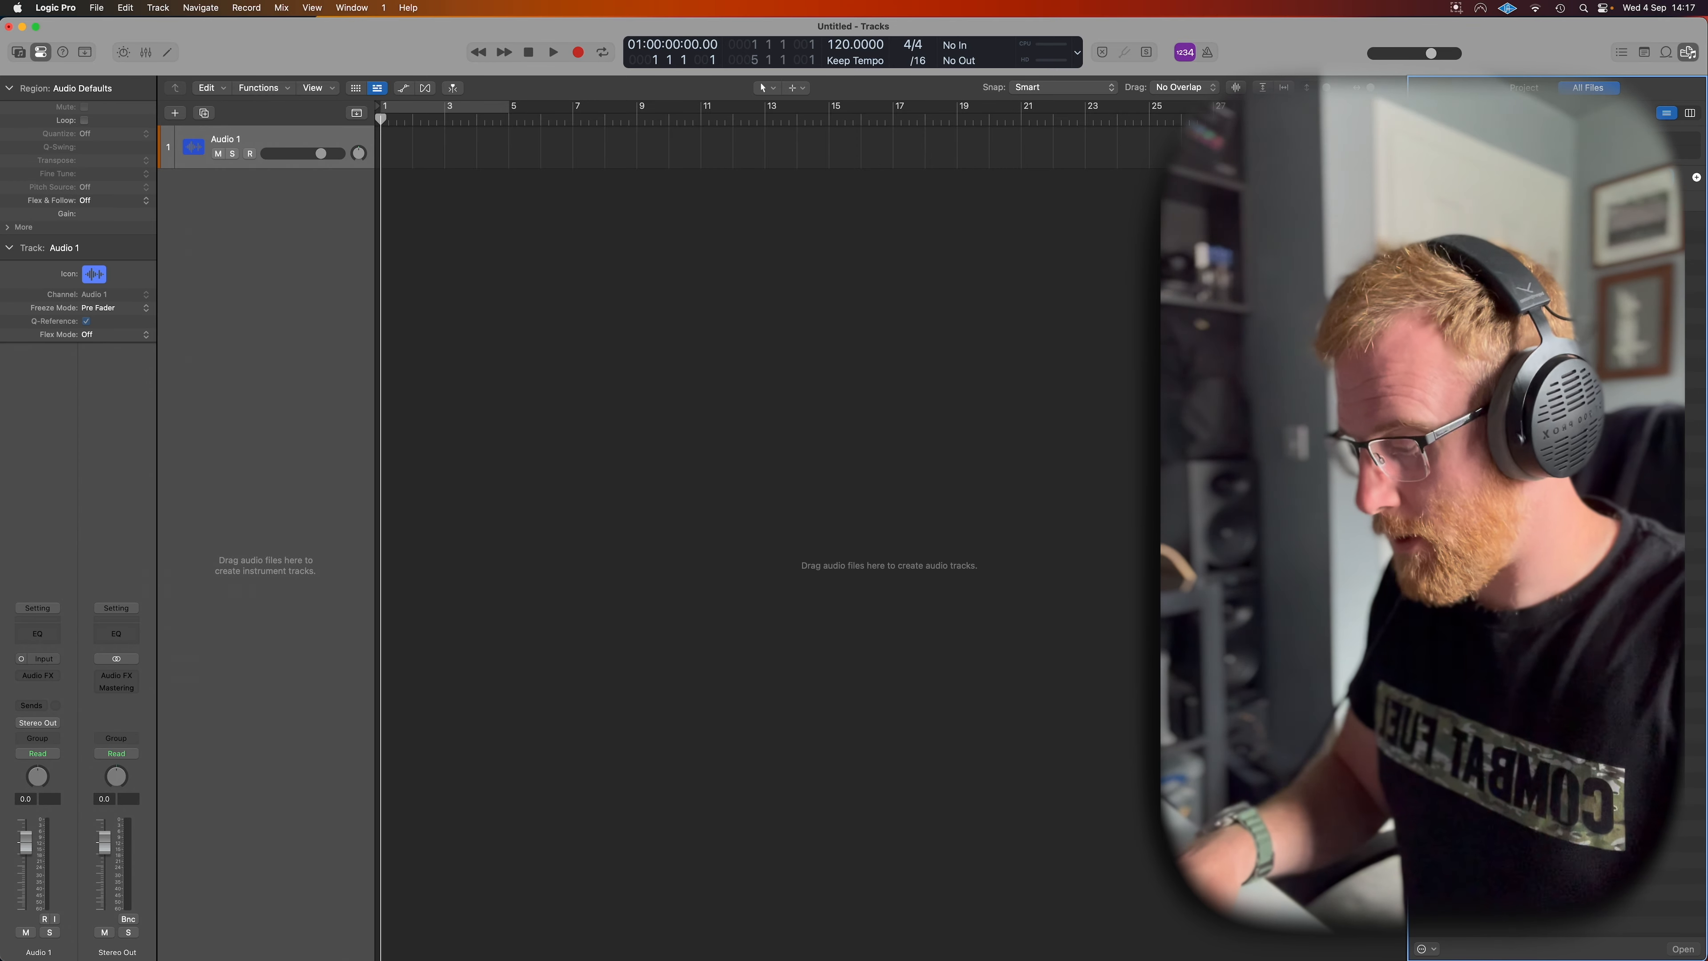
{"action": "key", "text": "Return"}
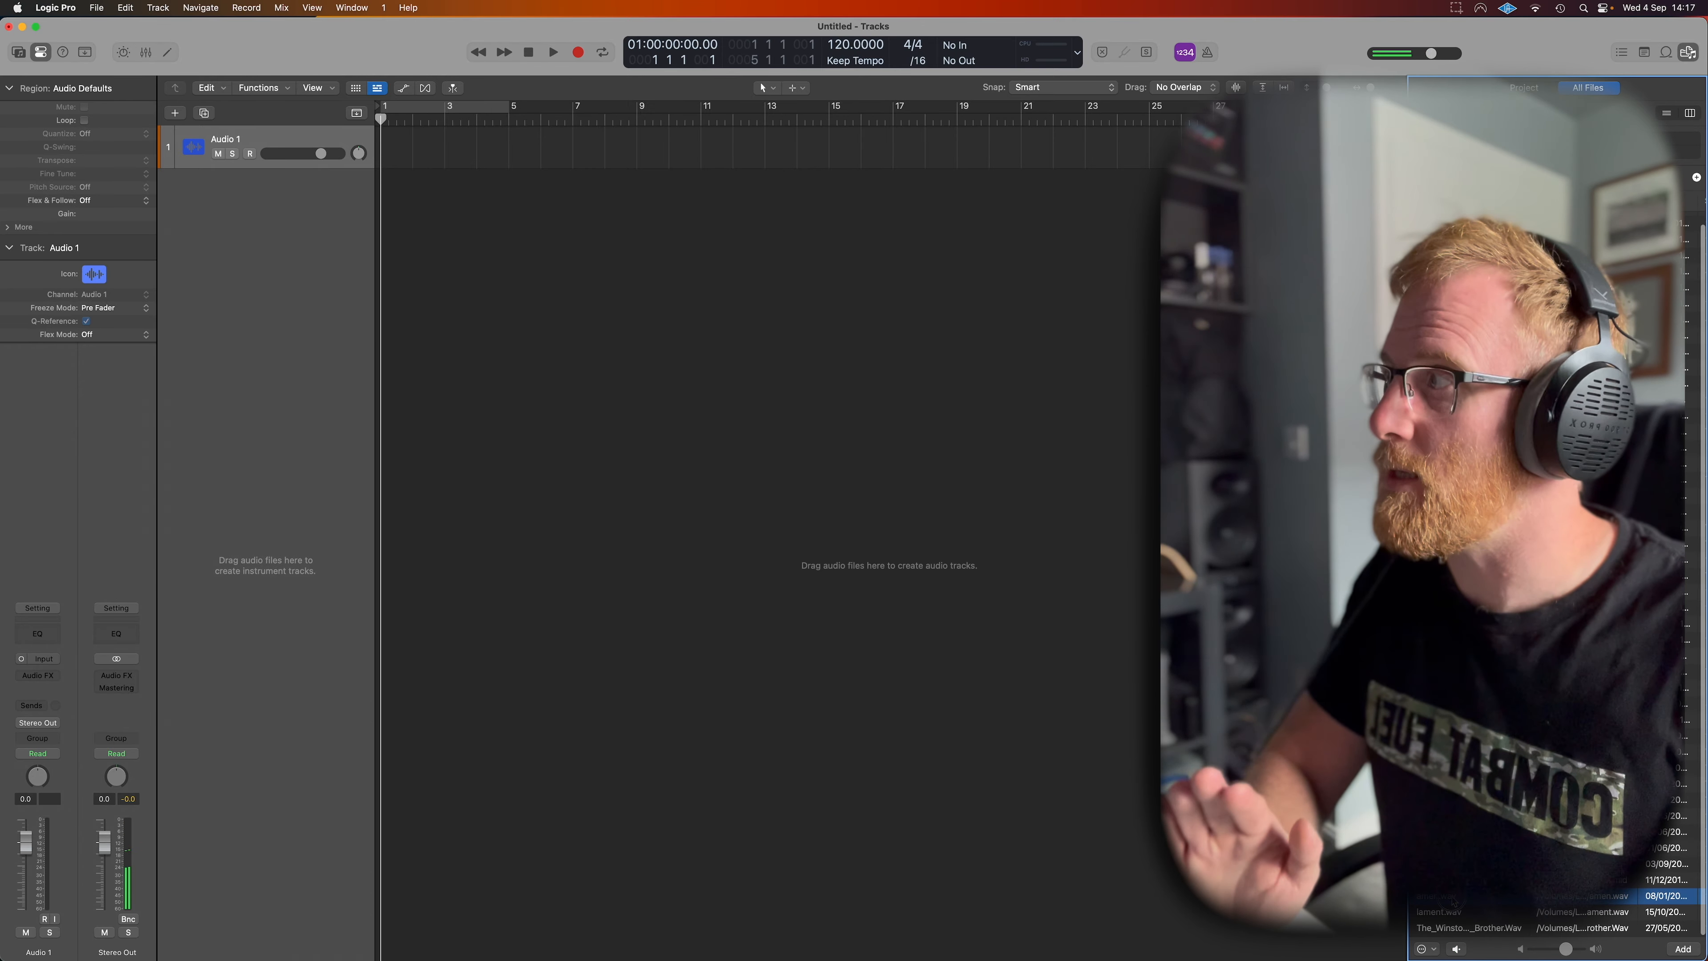
{"action": "left_click_drag", "start_coordinate": [1479, 894], "coordinate": [234, 223]}
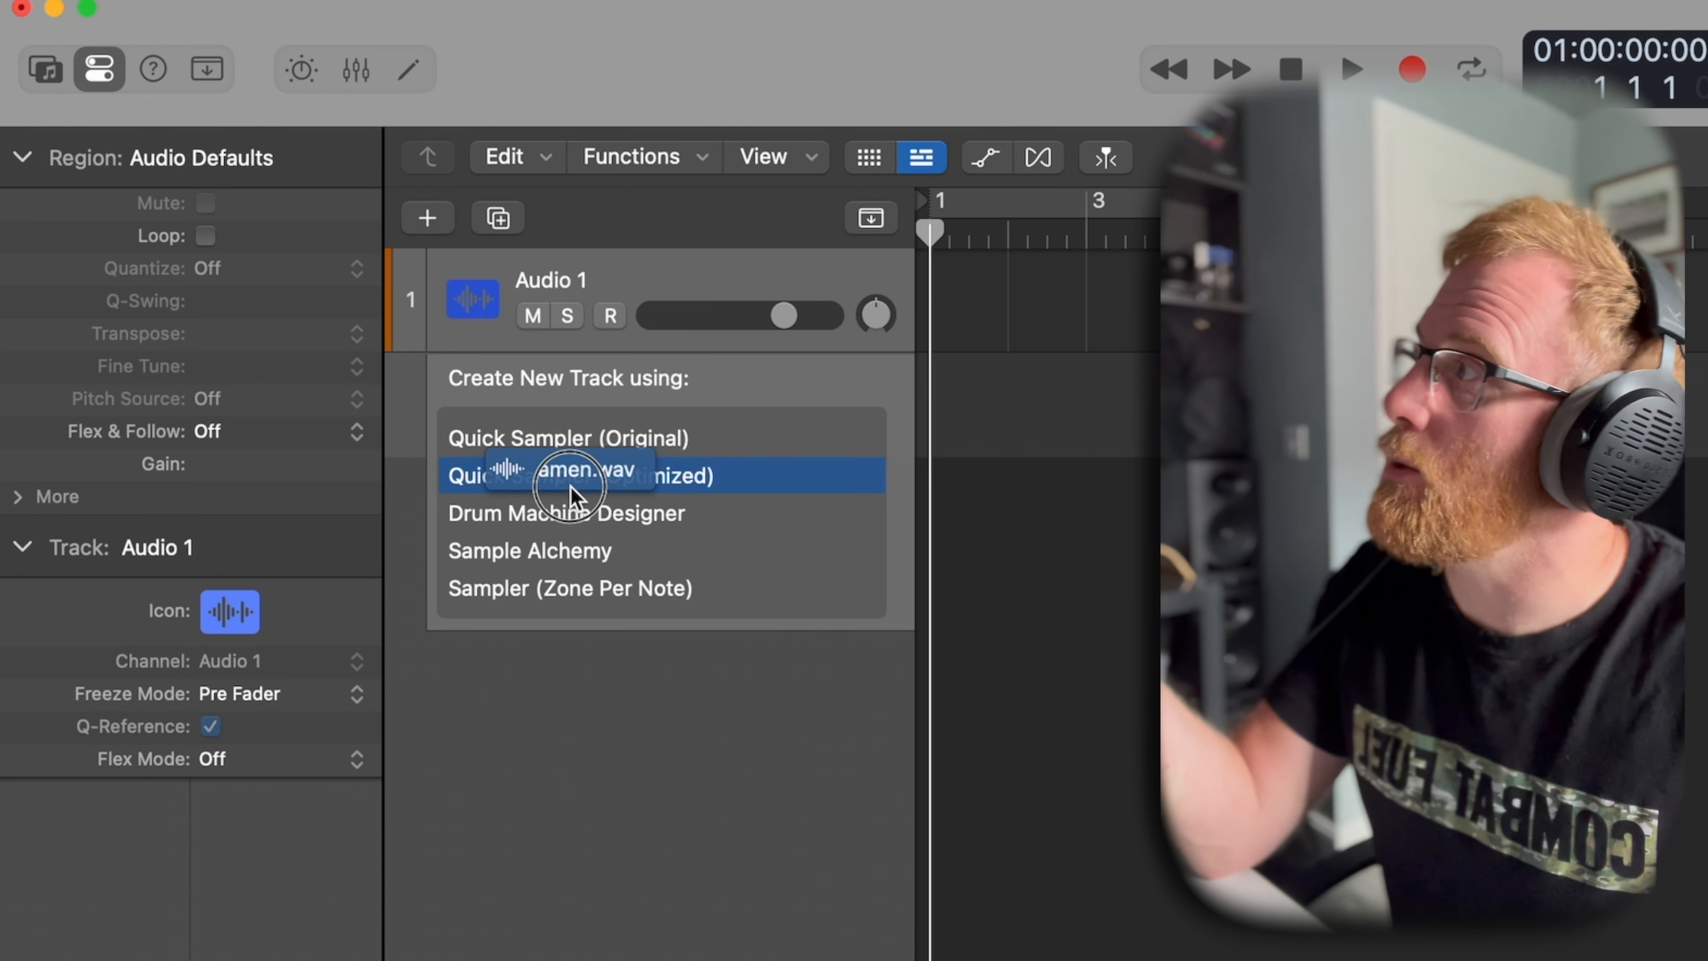
{"action": "left_click_drag", "start_coordinate": [571, 487], "coordinate": [613, 434]}
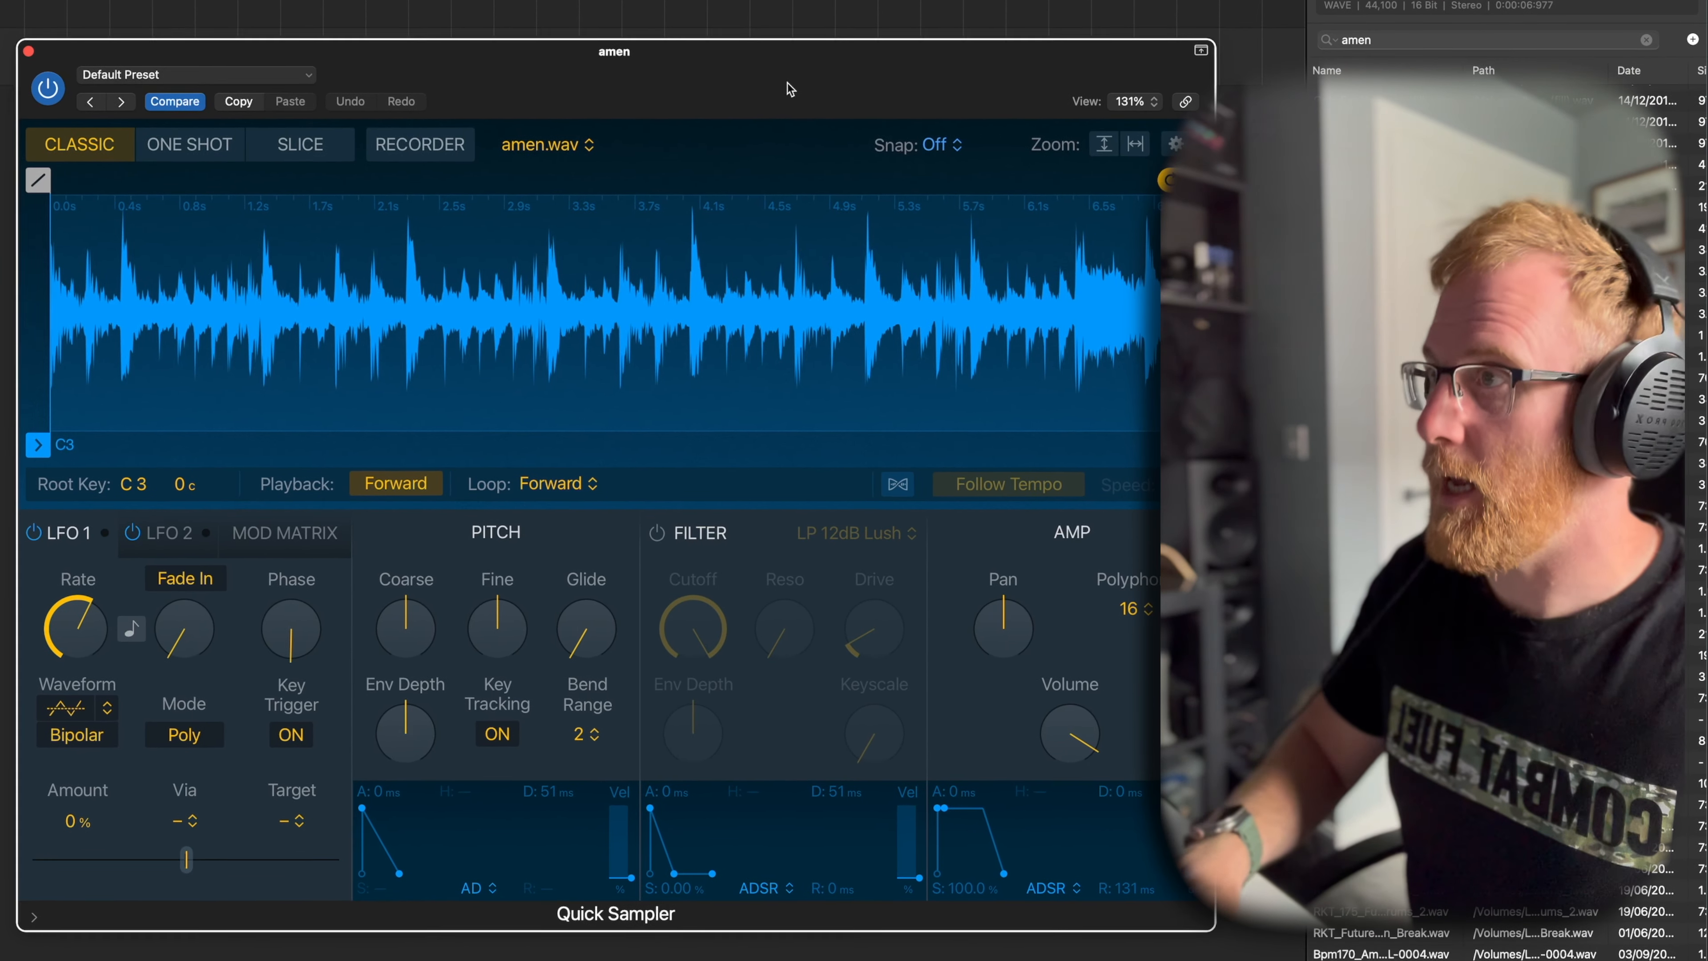
- Switch Quick Sampler to Slice mode and audition the first slice, C1
{"action": "left_click", "coordinate": [327, 146]}
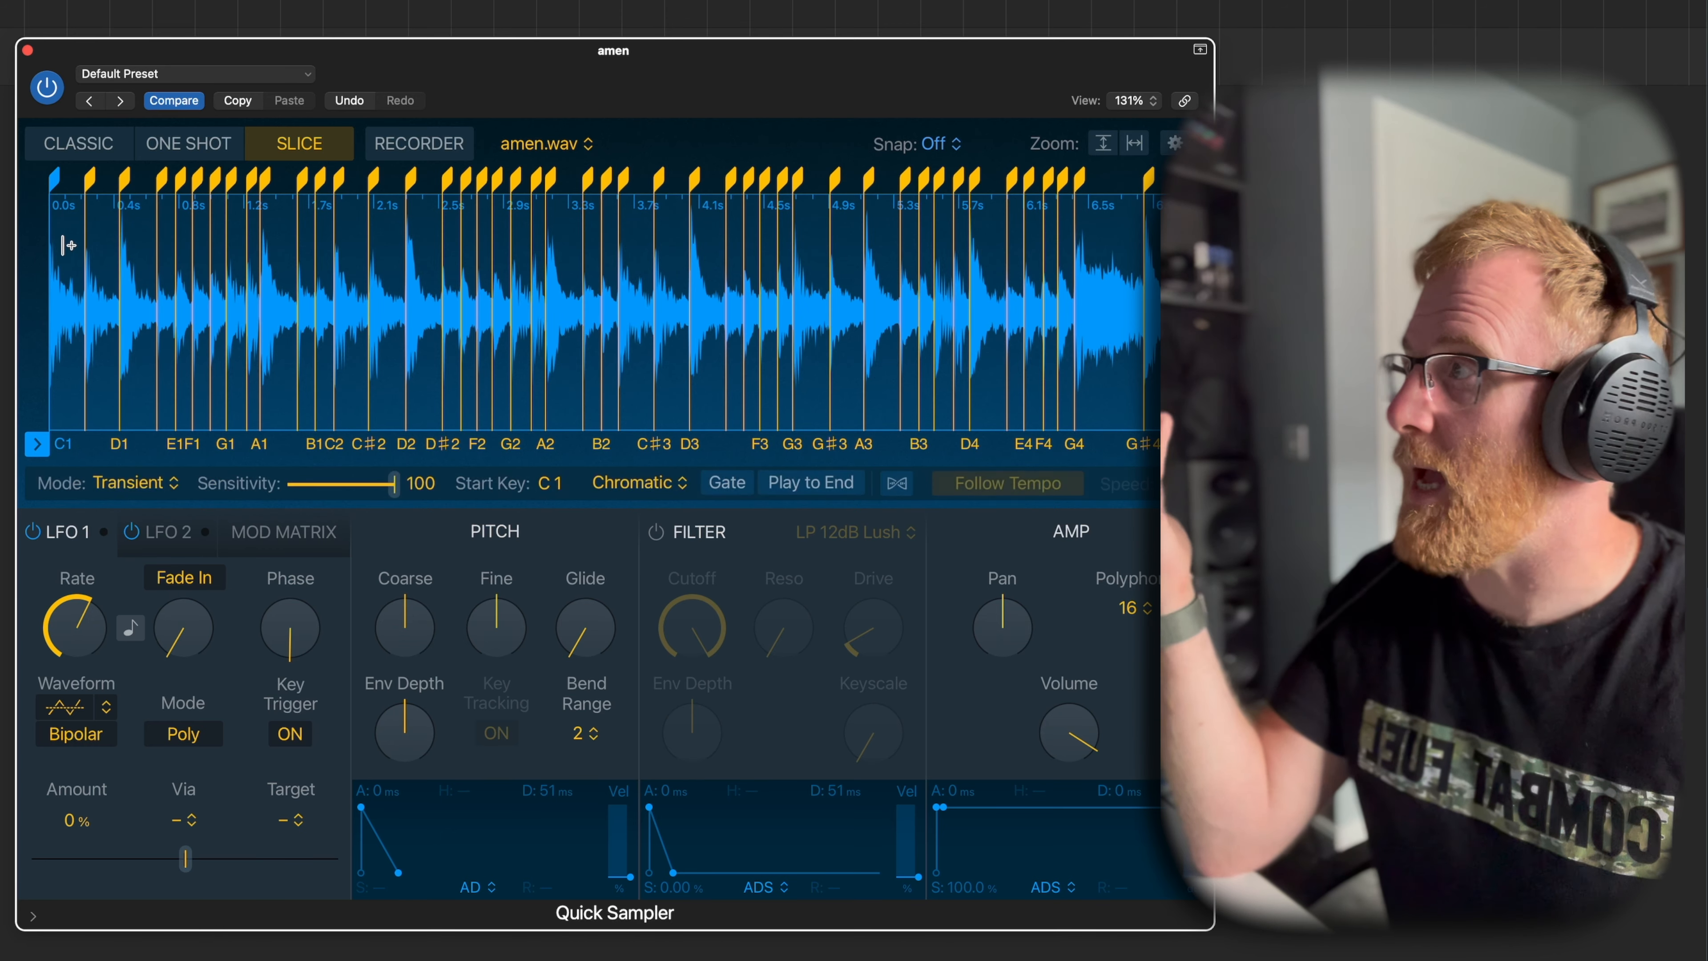
{"action": "mouse_move", "coordinate": [65, 446]}
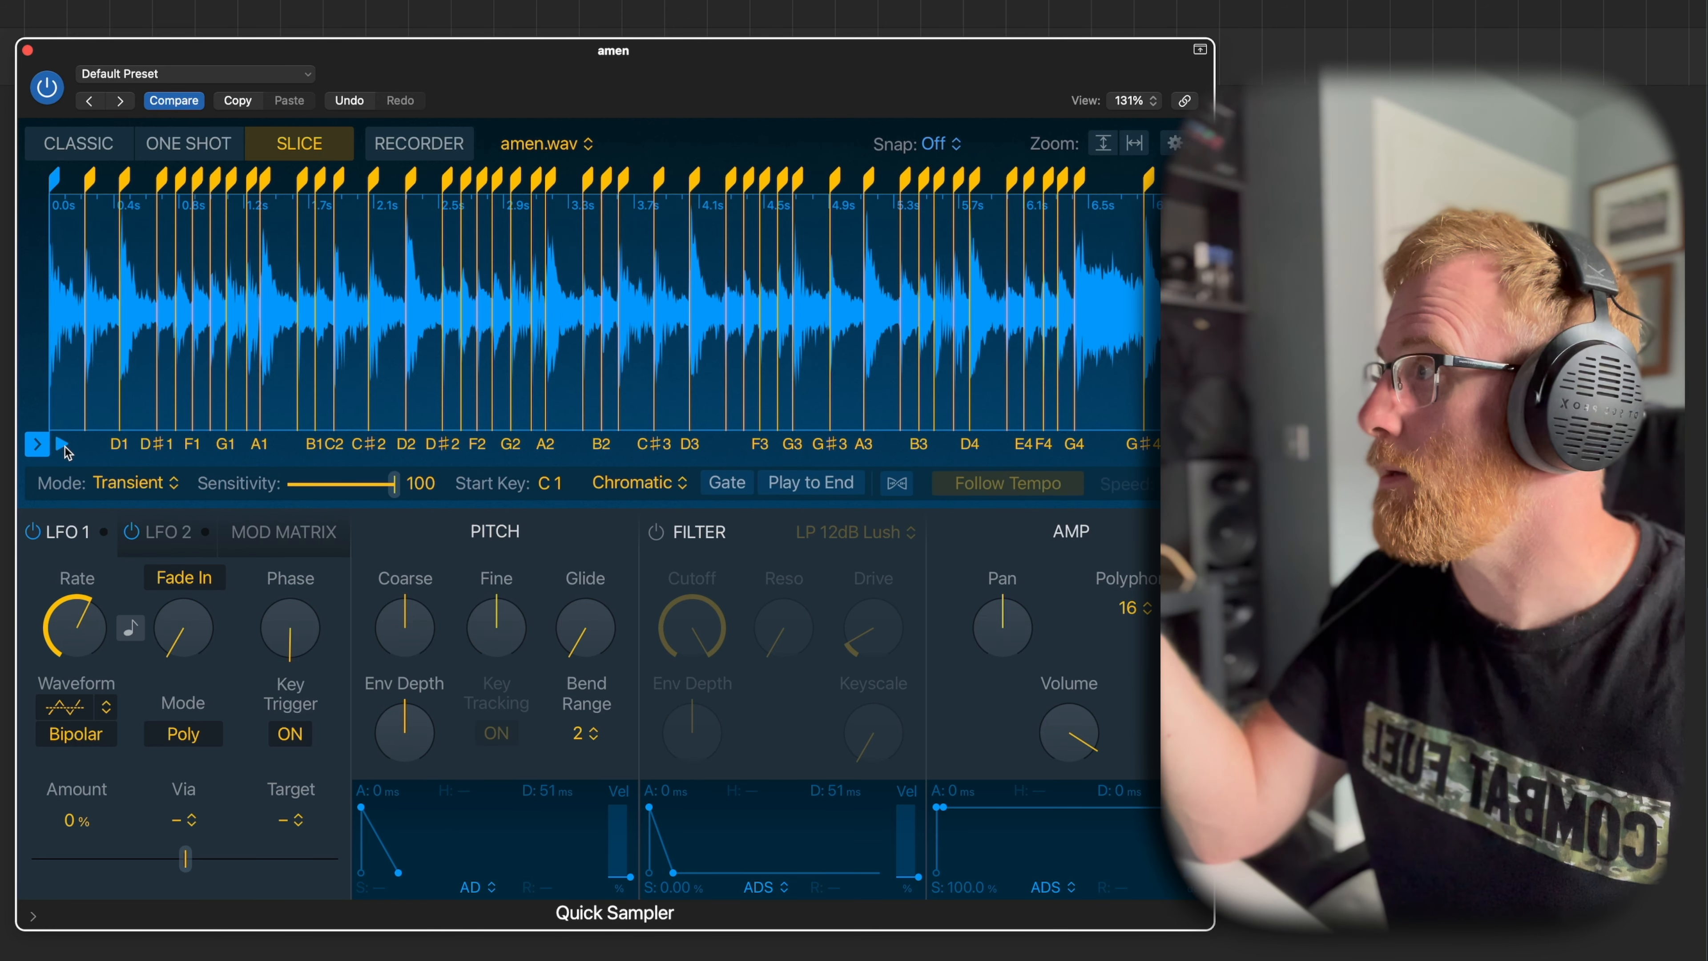
{"action": "left_click", "coordinate": [62, 446]}
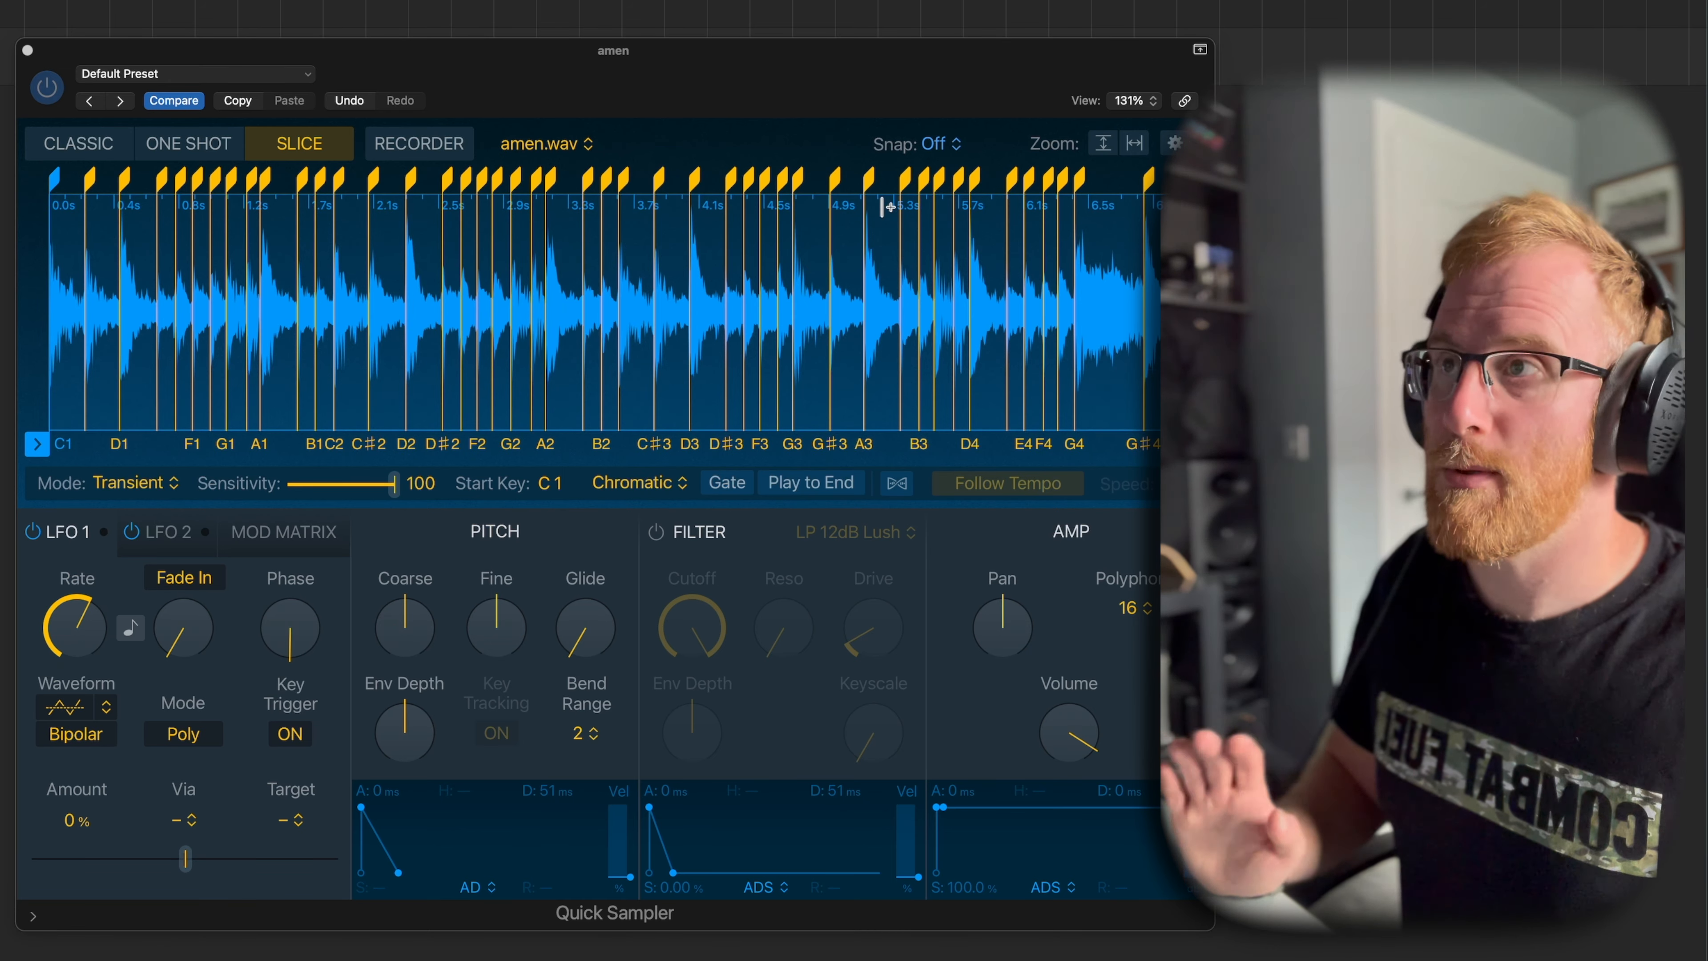
- Set Snap to Zero Crossing and add a slice marker at about 3.13 s, just after the A2 marker
{"action": "left_click", "coordinate": [928, 146]}
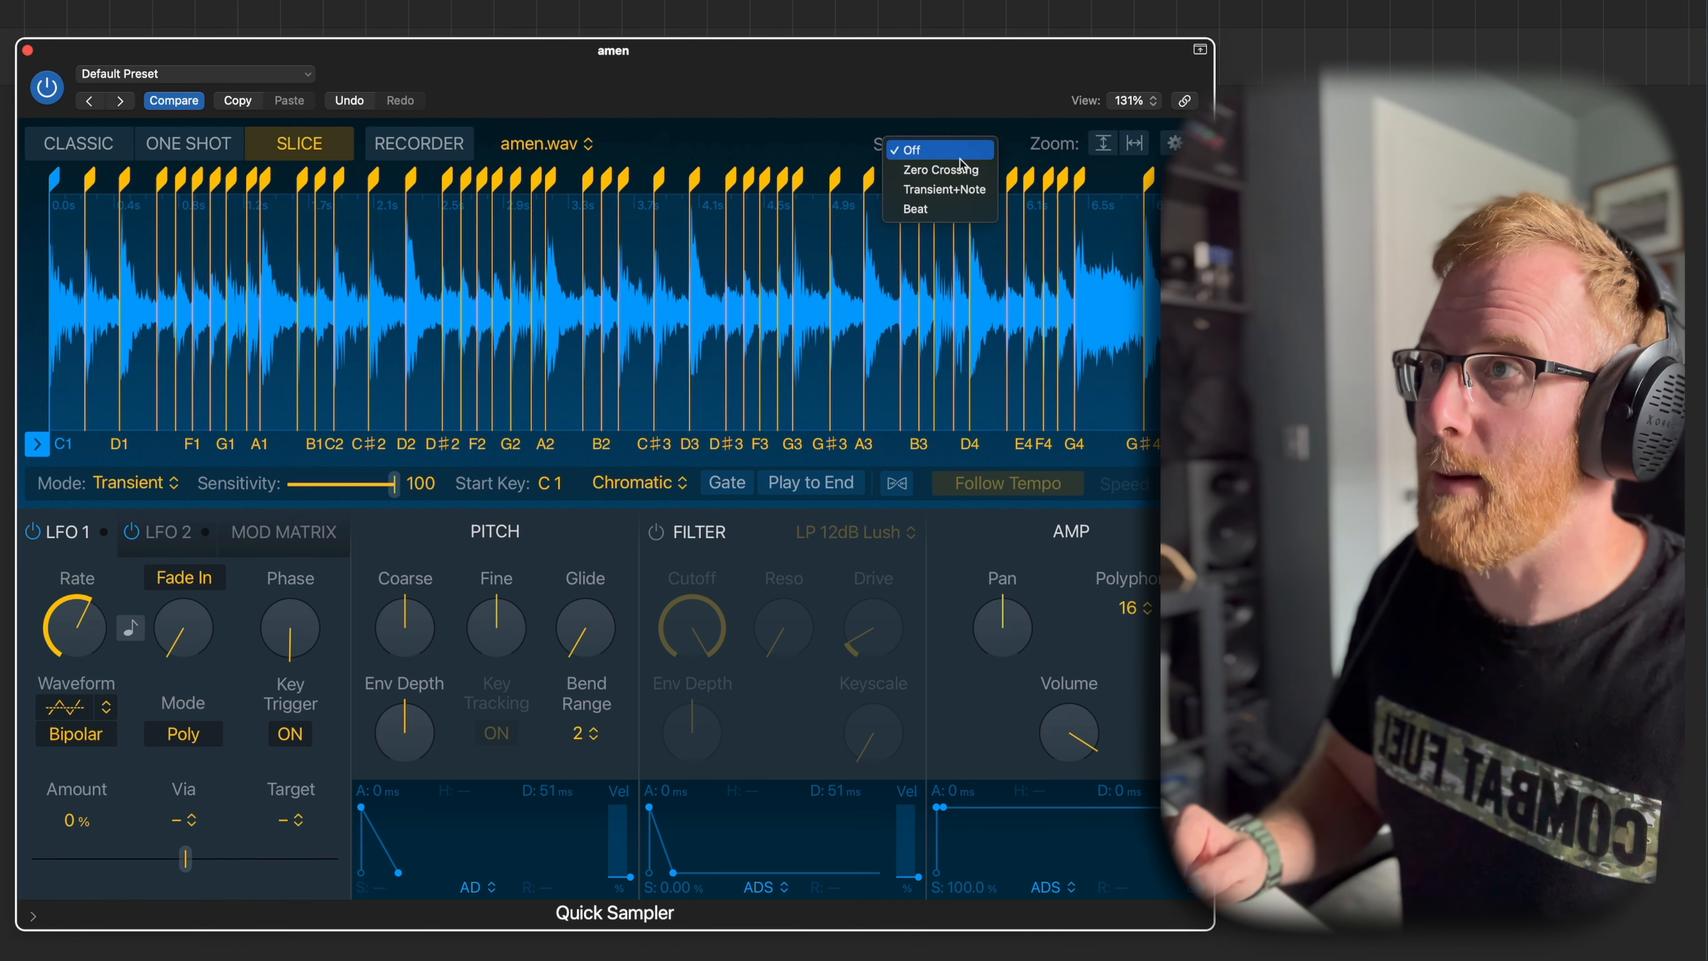
{"action": "left_click", "coordinate": [961, 170]}
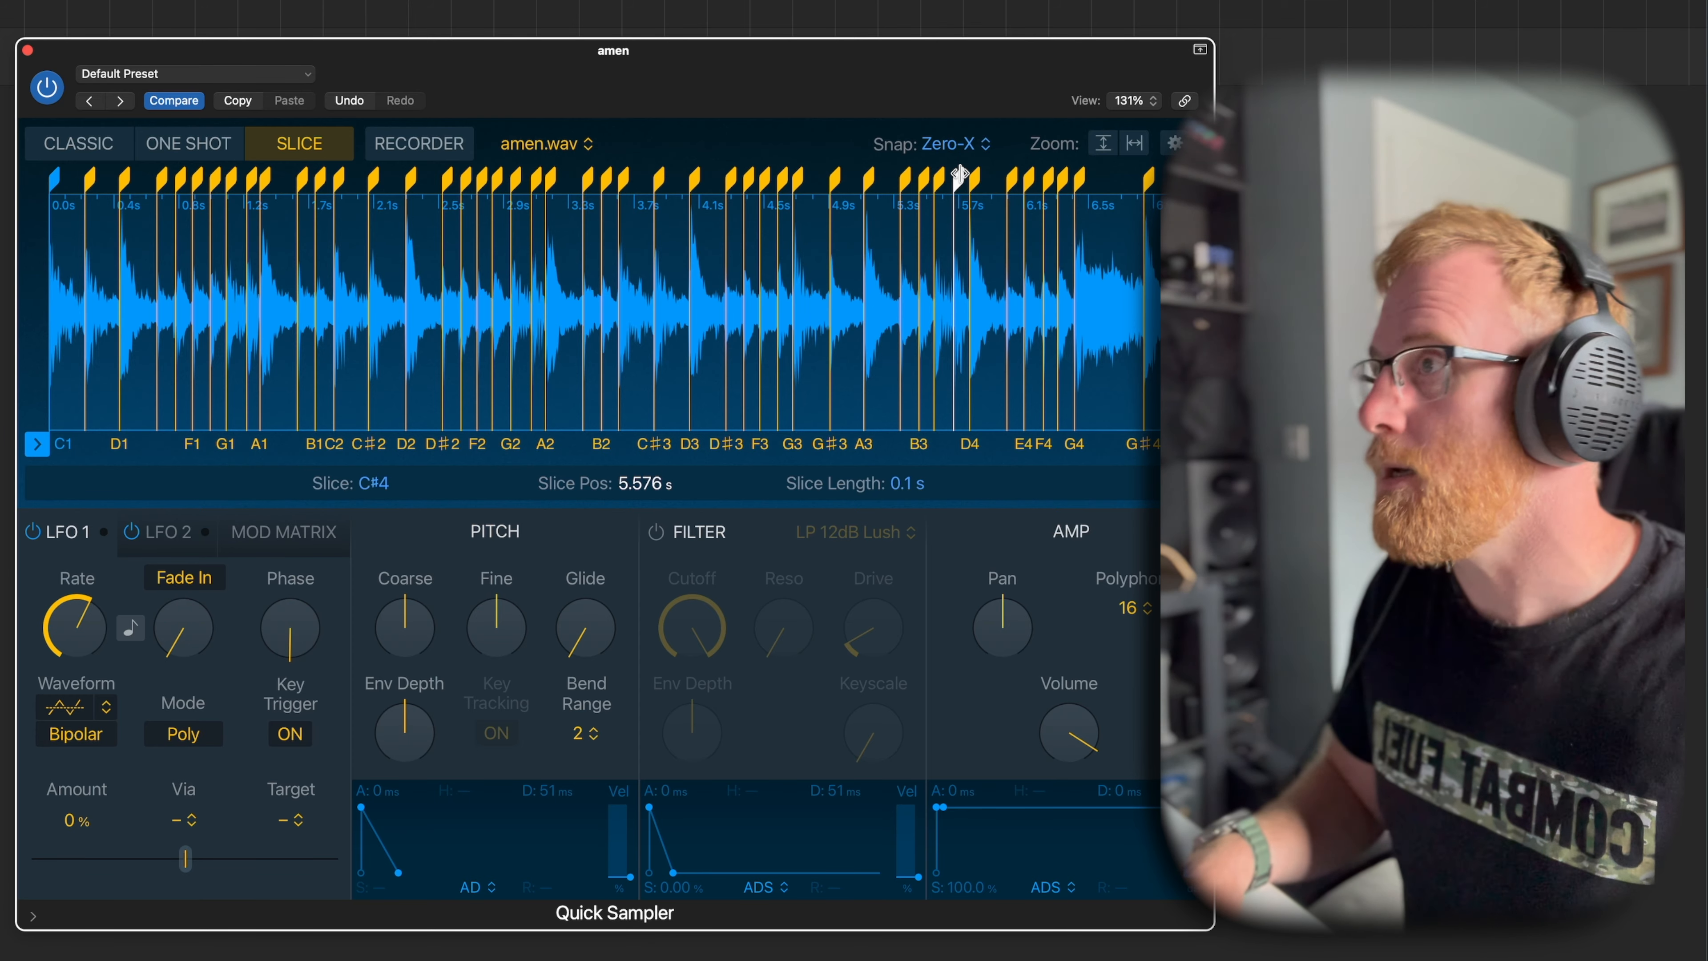
{"action": "left_click", "coordinate": [543, 301]}
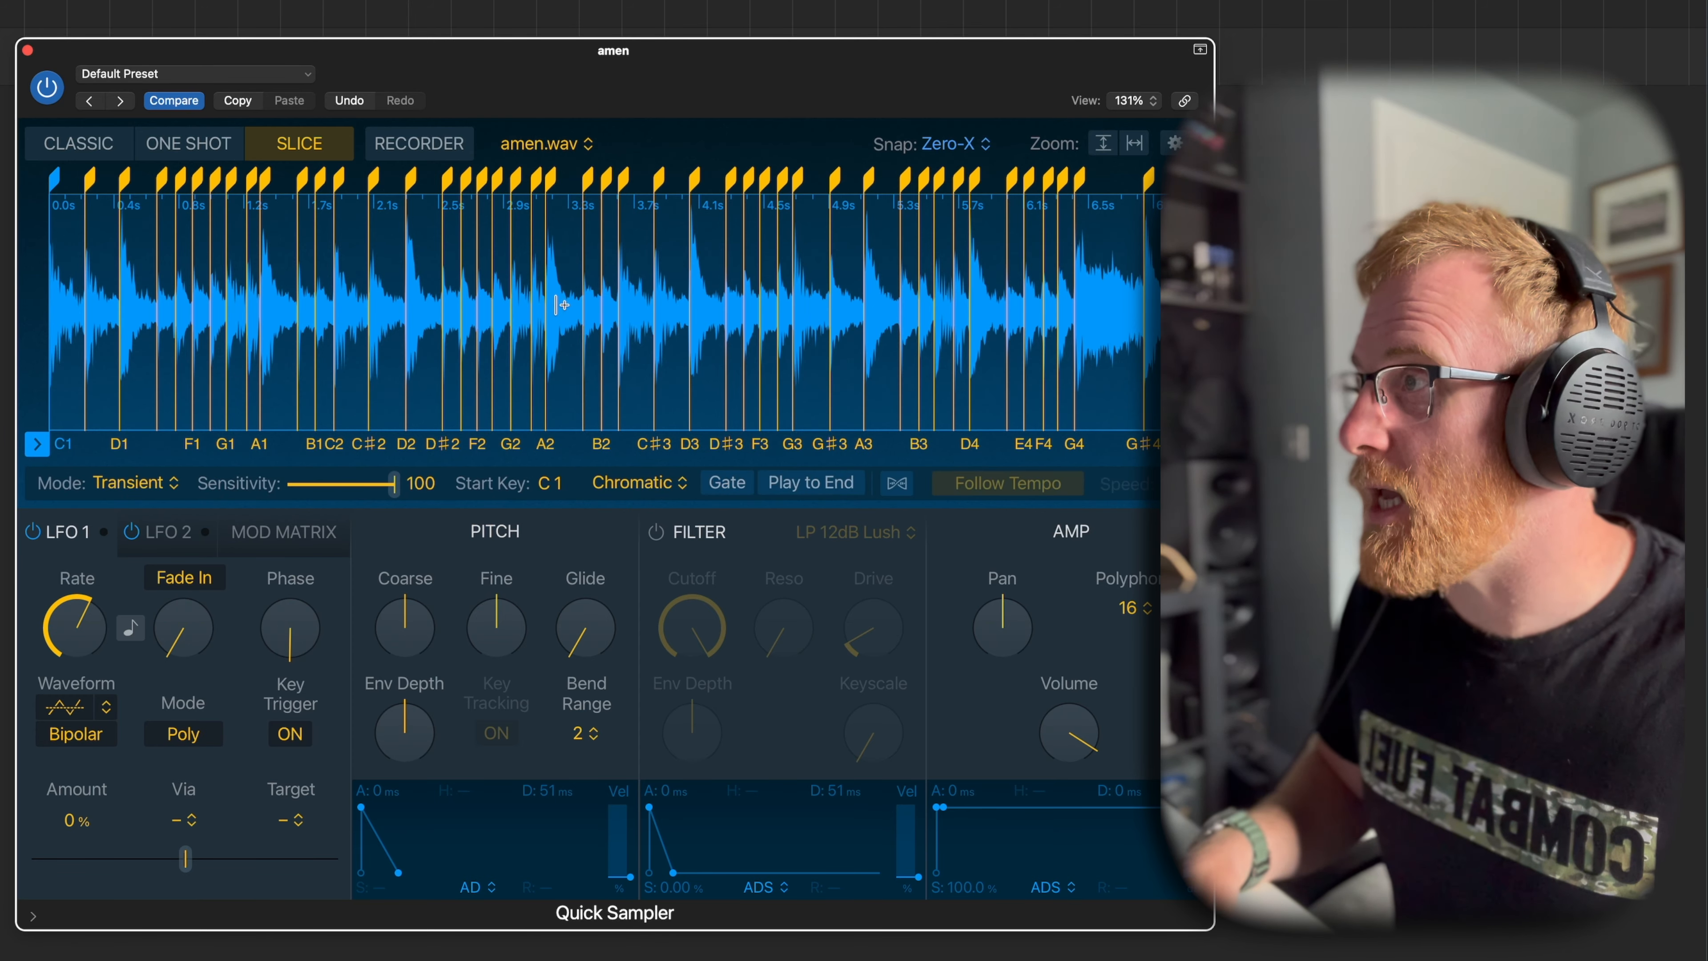
{"action": "left_click", "coordinate": [558, 368]}
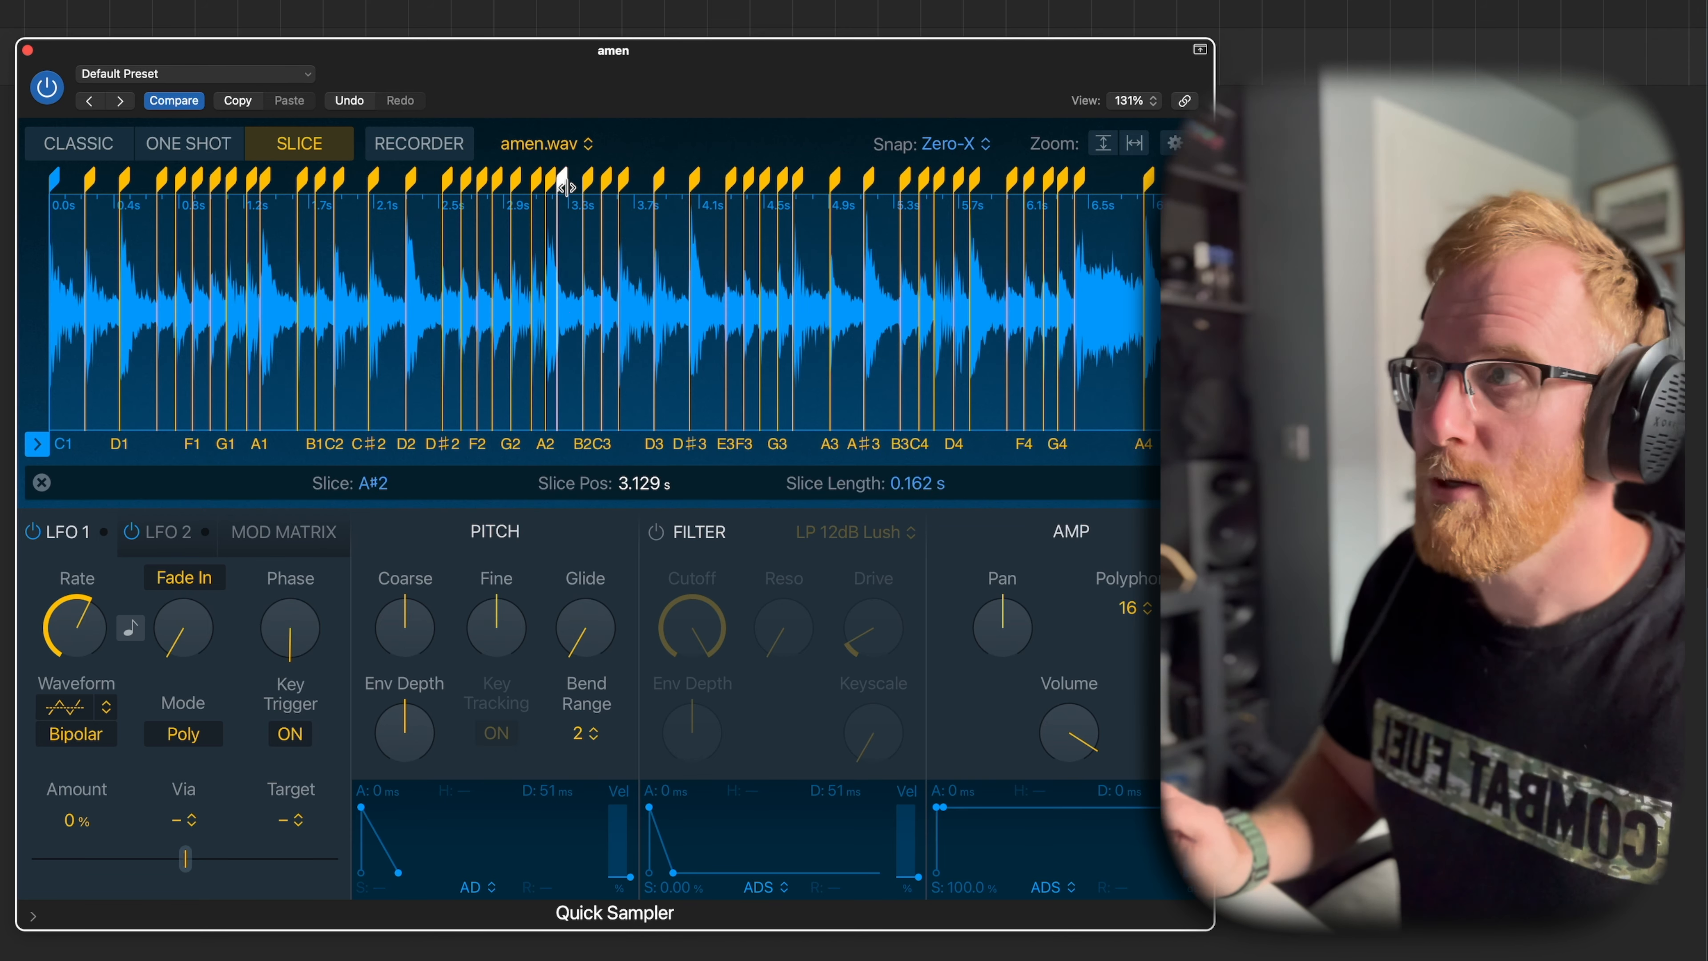
{"action": "left_click", "coordinate": [551, 176]}
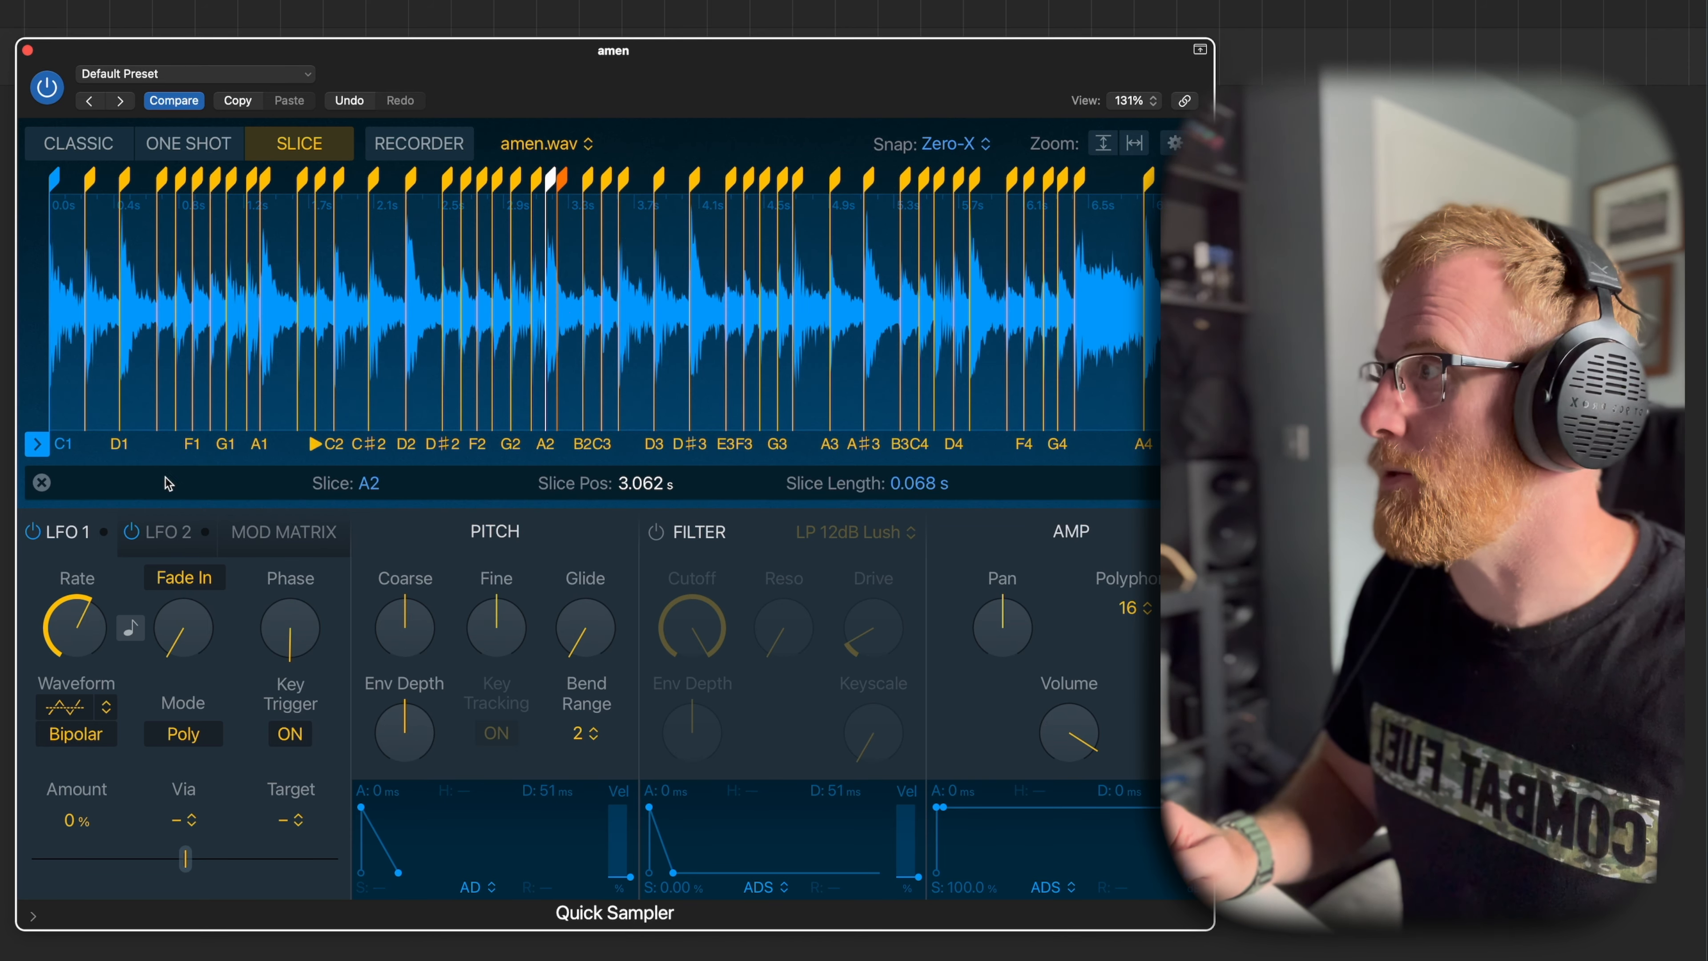
{"action": "left_click", "coordinate": [64, 446]}
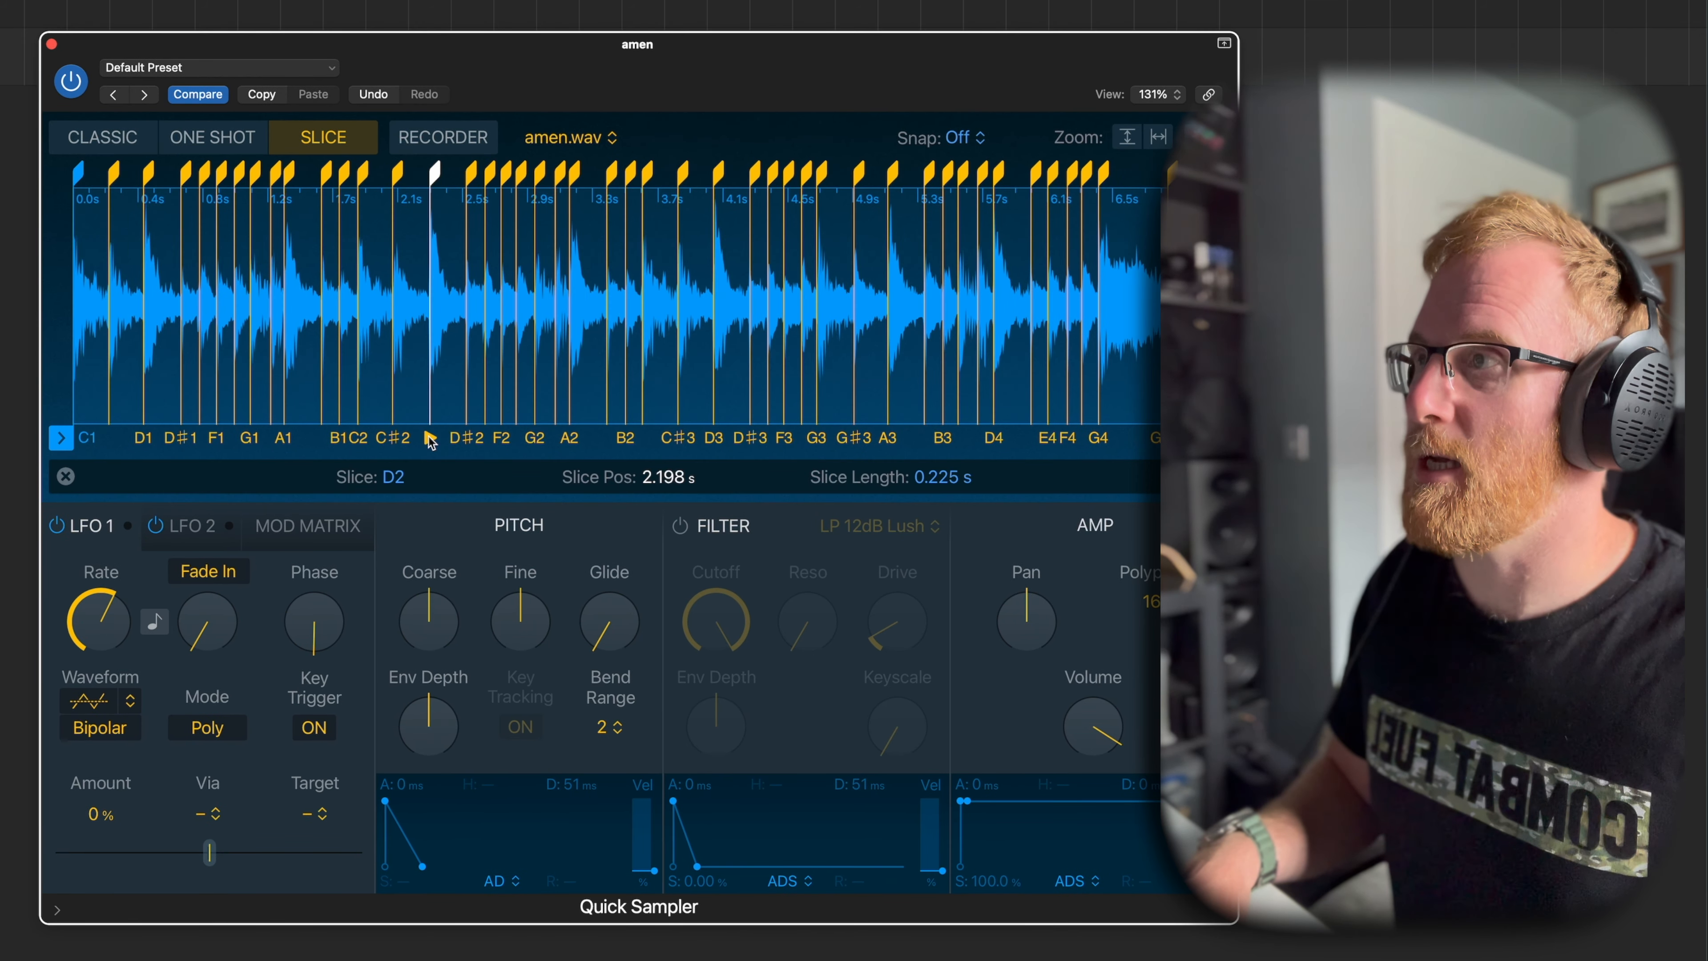
- Audition the D2, A2 and B2 slices of the amen break
{"action": "left_click", "coordinate": [431, 439]}
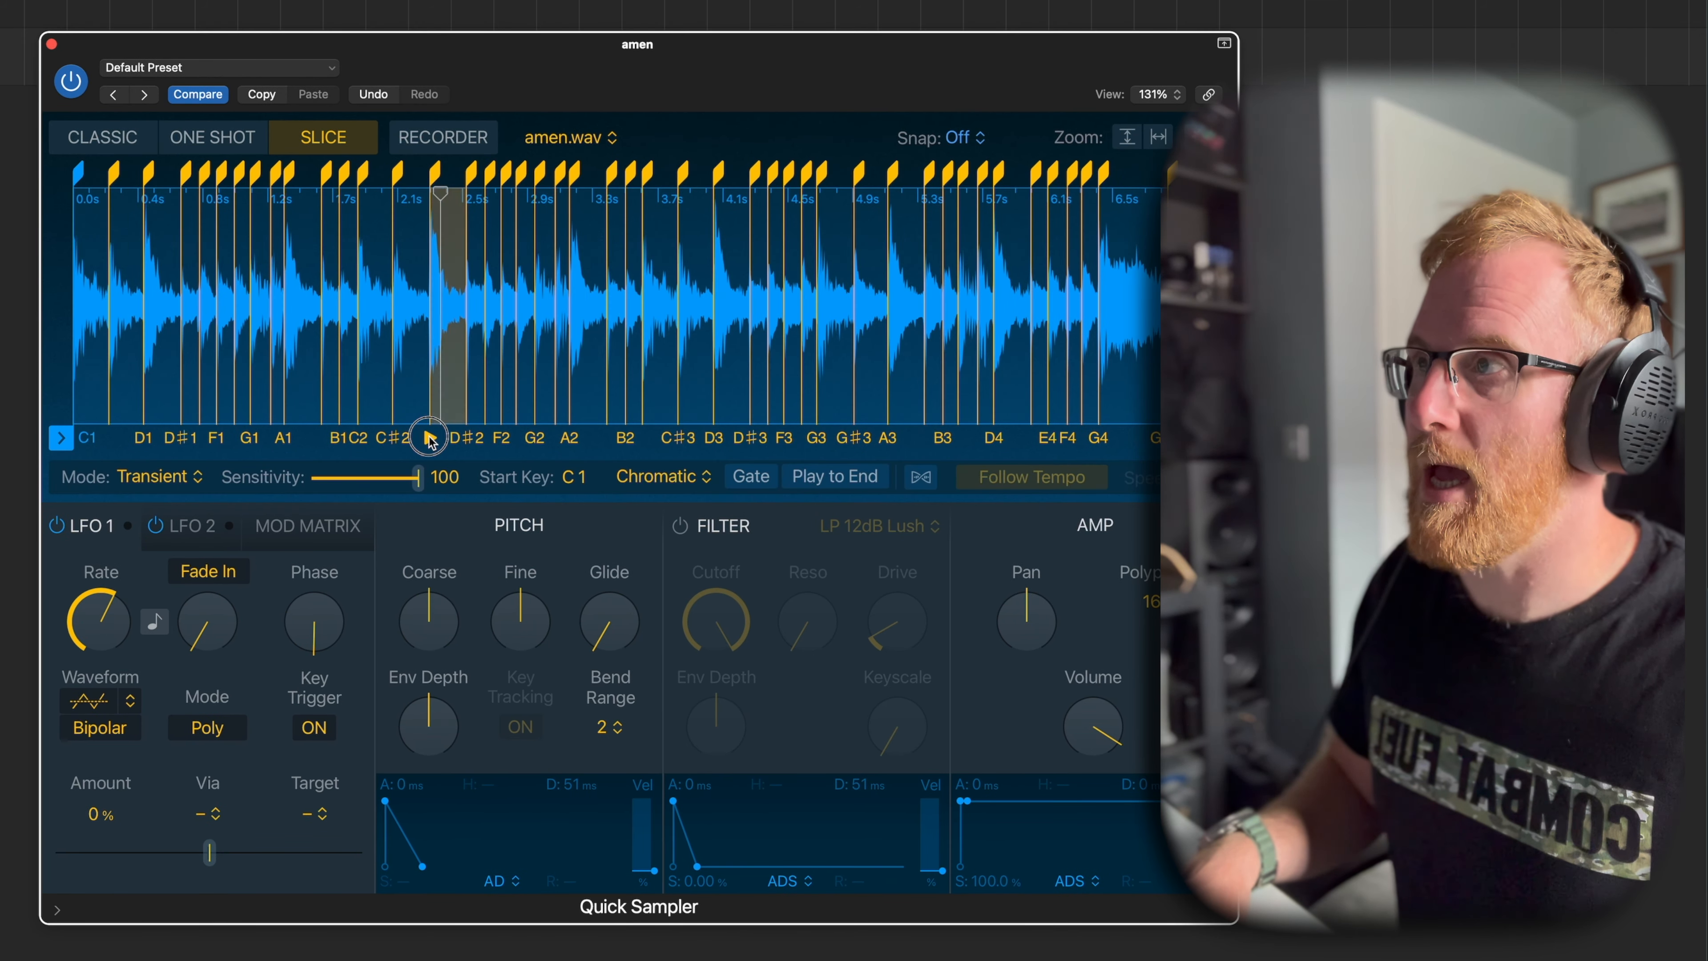
{"action": "left_click", "coordinate": [568, 443]}
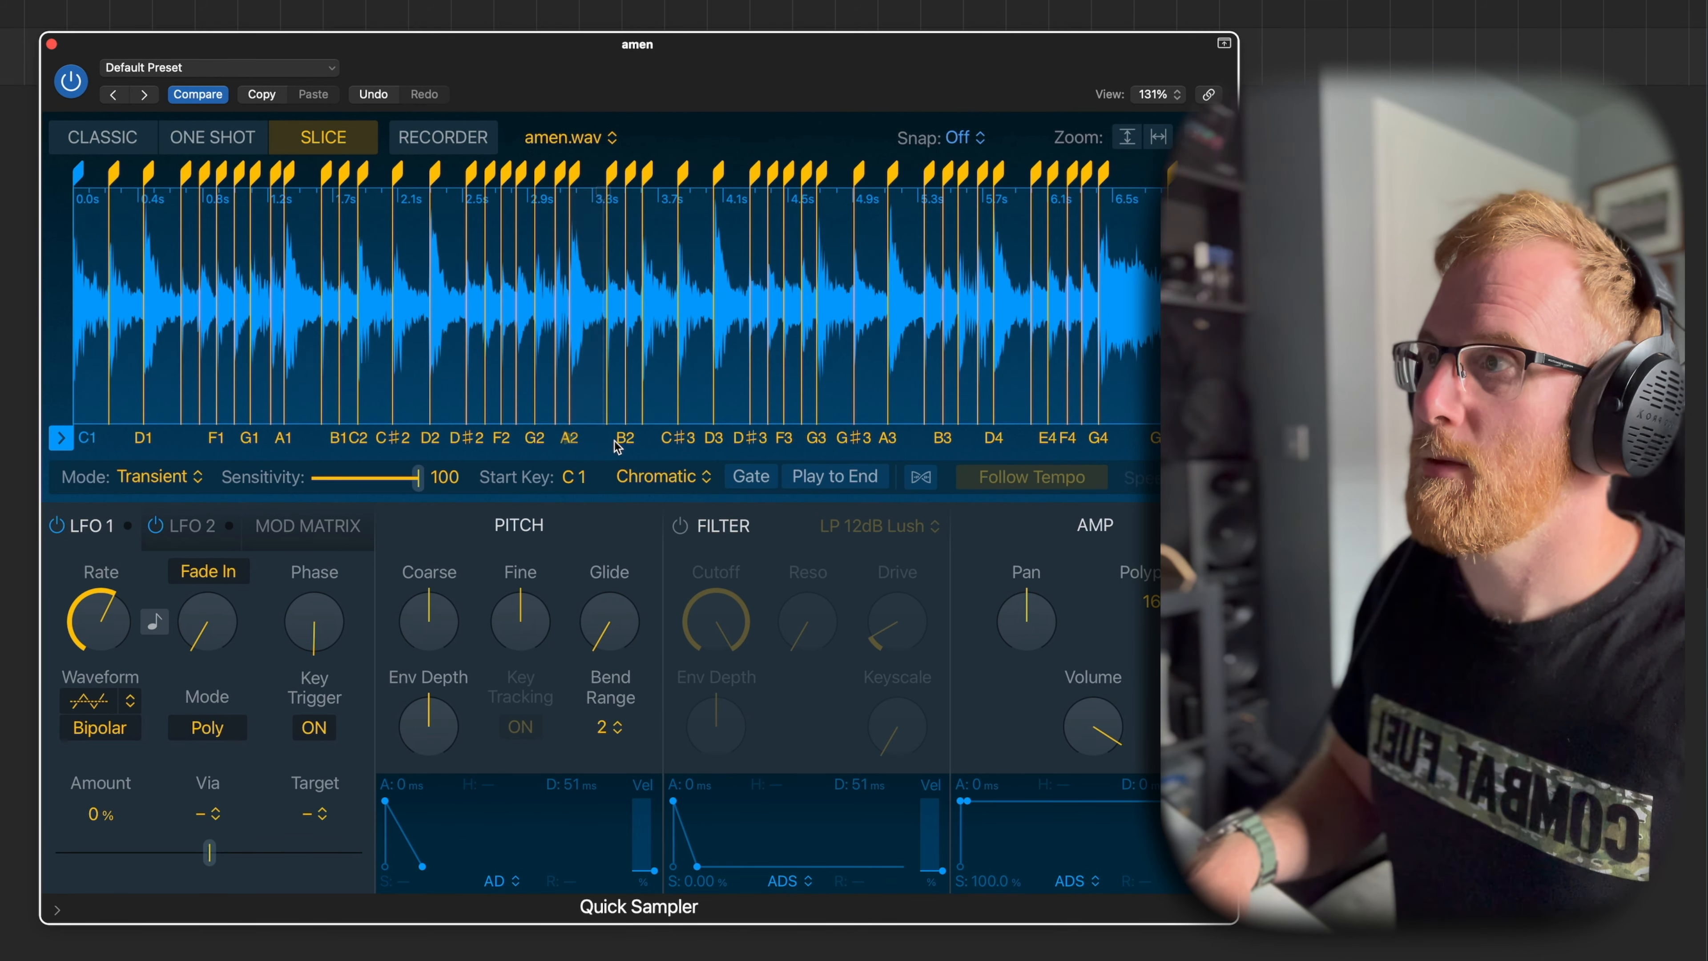
{"action": "left_click", "coordinate": [629, 441]}
- Add a slice marker at about 3.15 s, between the A2 and B2 slices, and delete it after auditioning its neighbours
{"action": "left_click", "coordinate": [585, 412]}
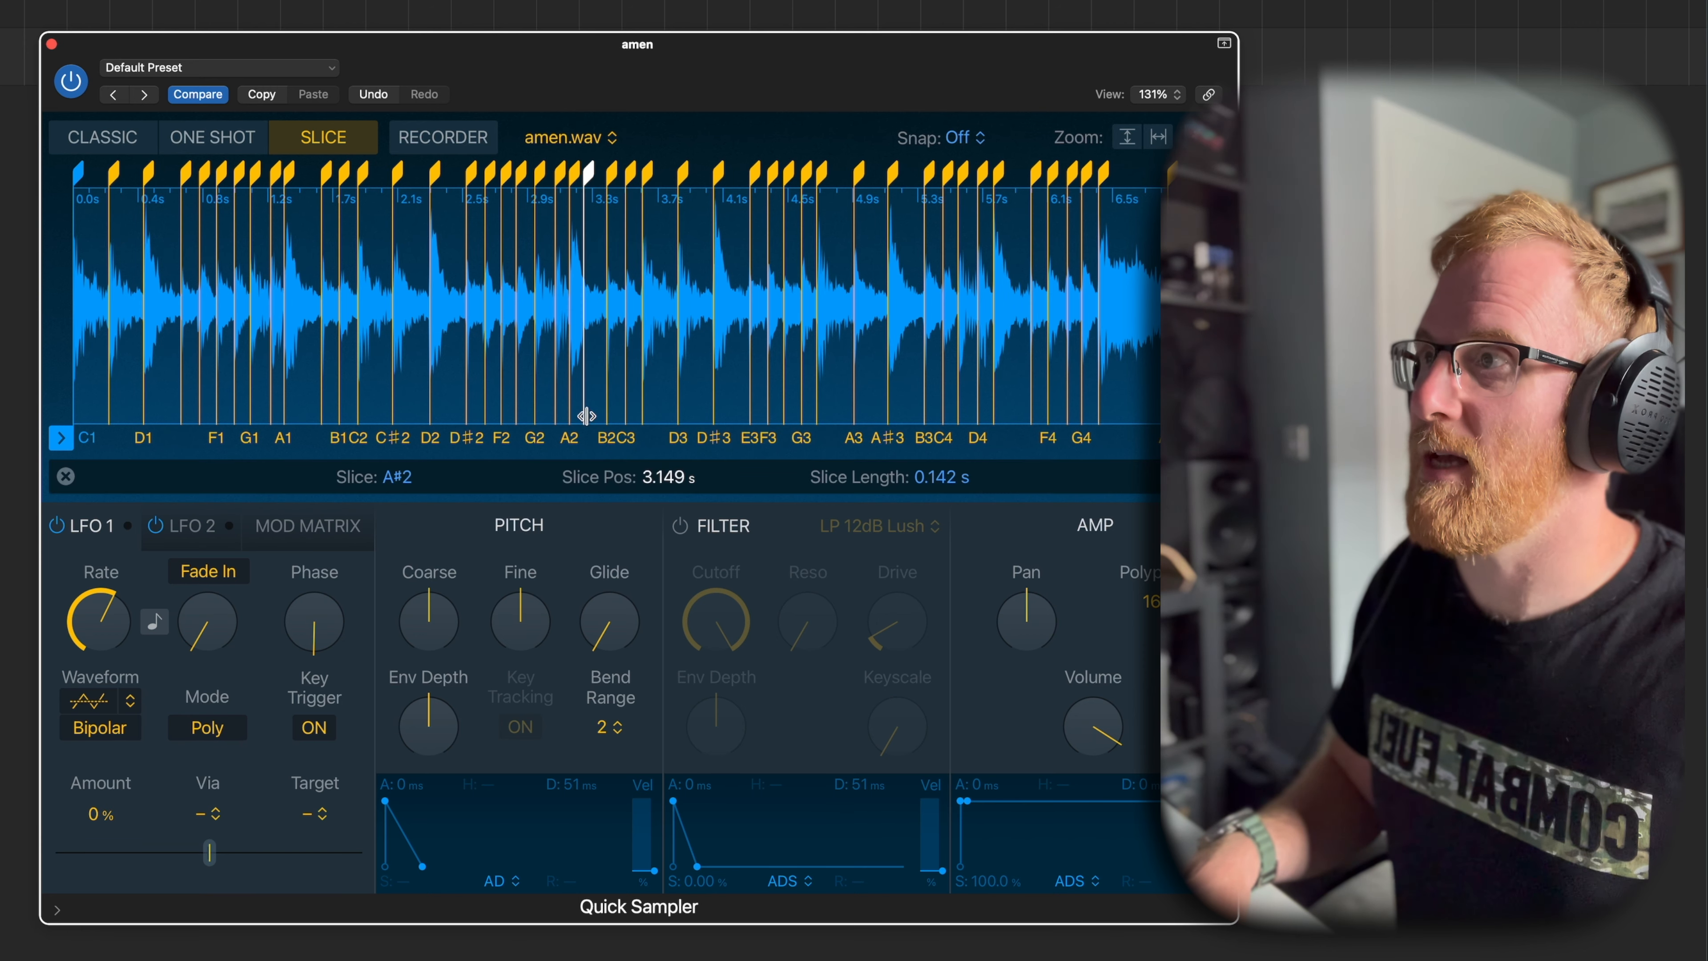
{"action": "left_click", "coordinate": [571, 441]}
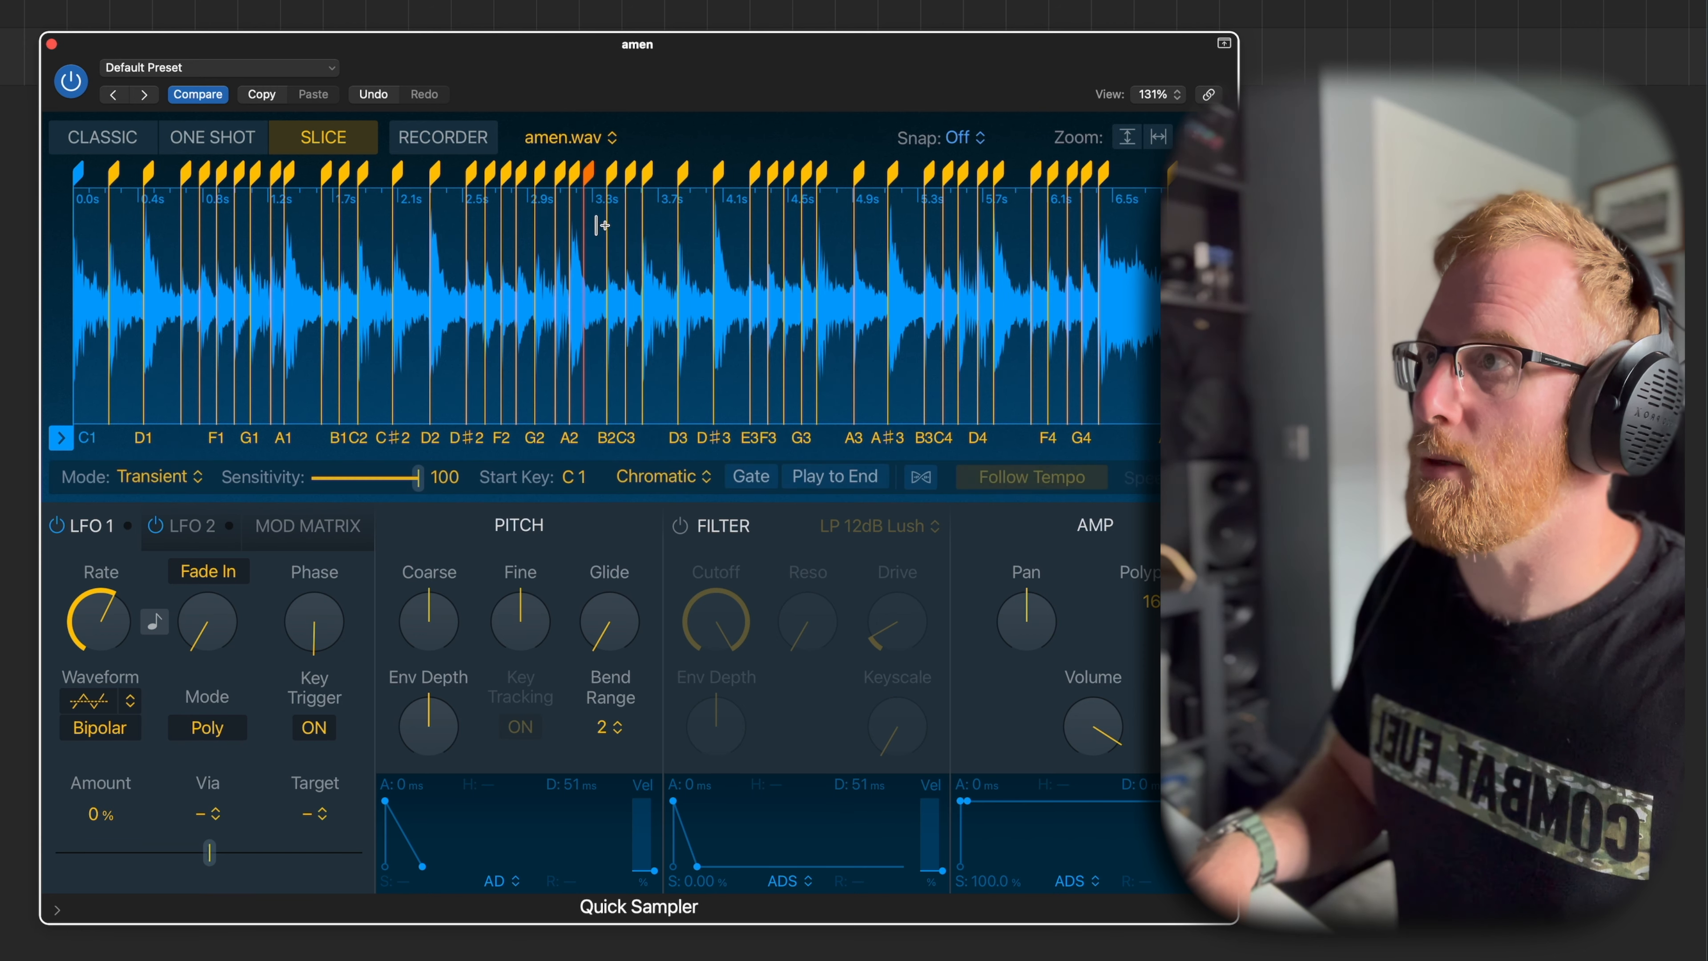
{"action": "left_click", "coordinate": [606, 442]}
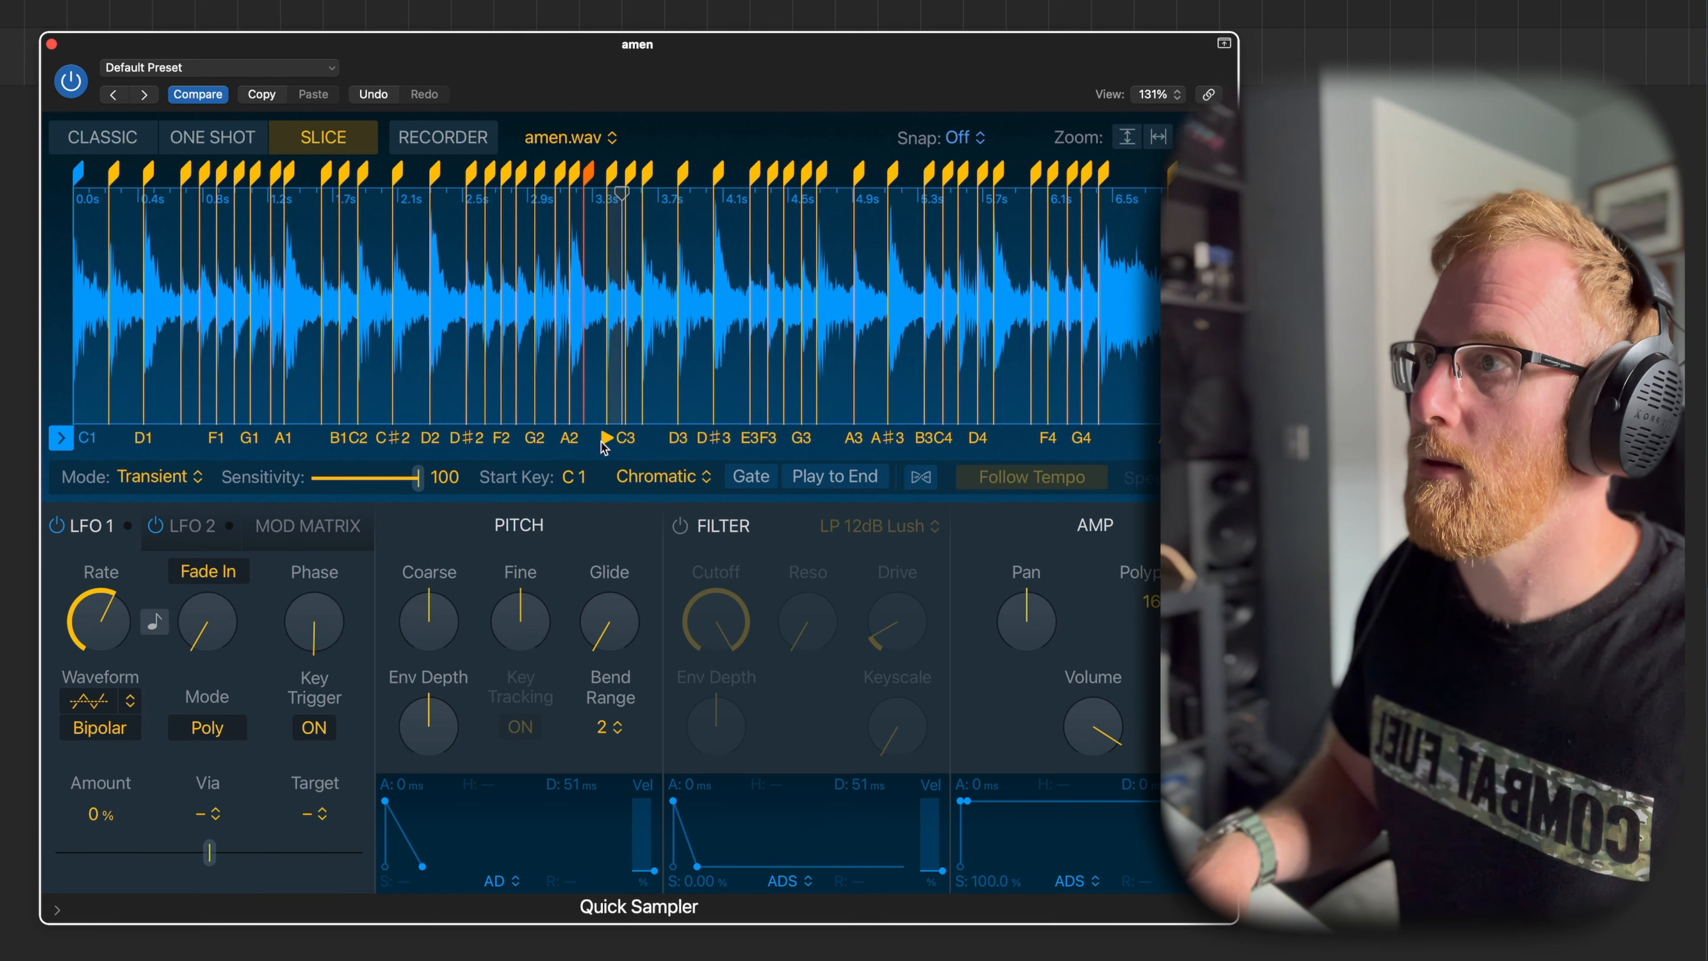
{"action": "double_click", "coordinate": [595, 180]}
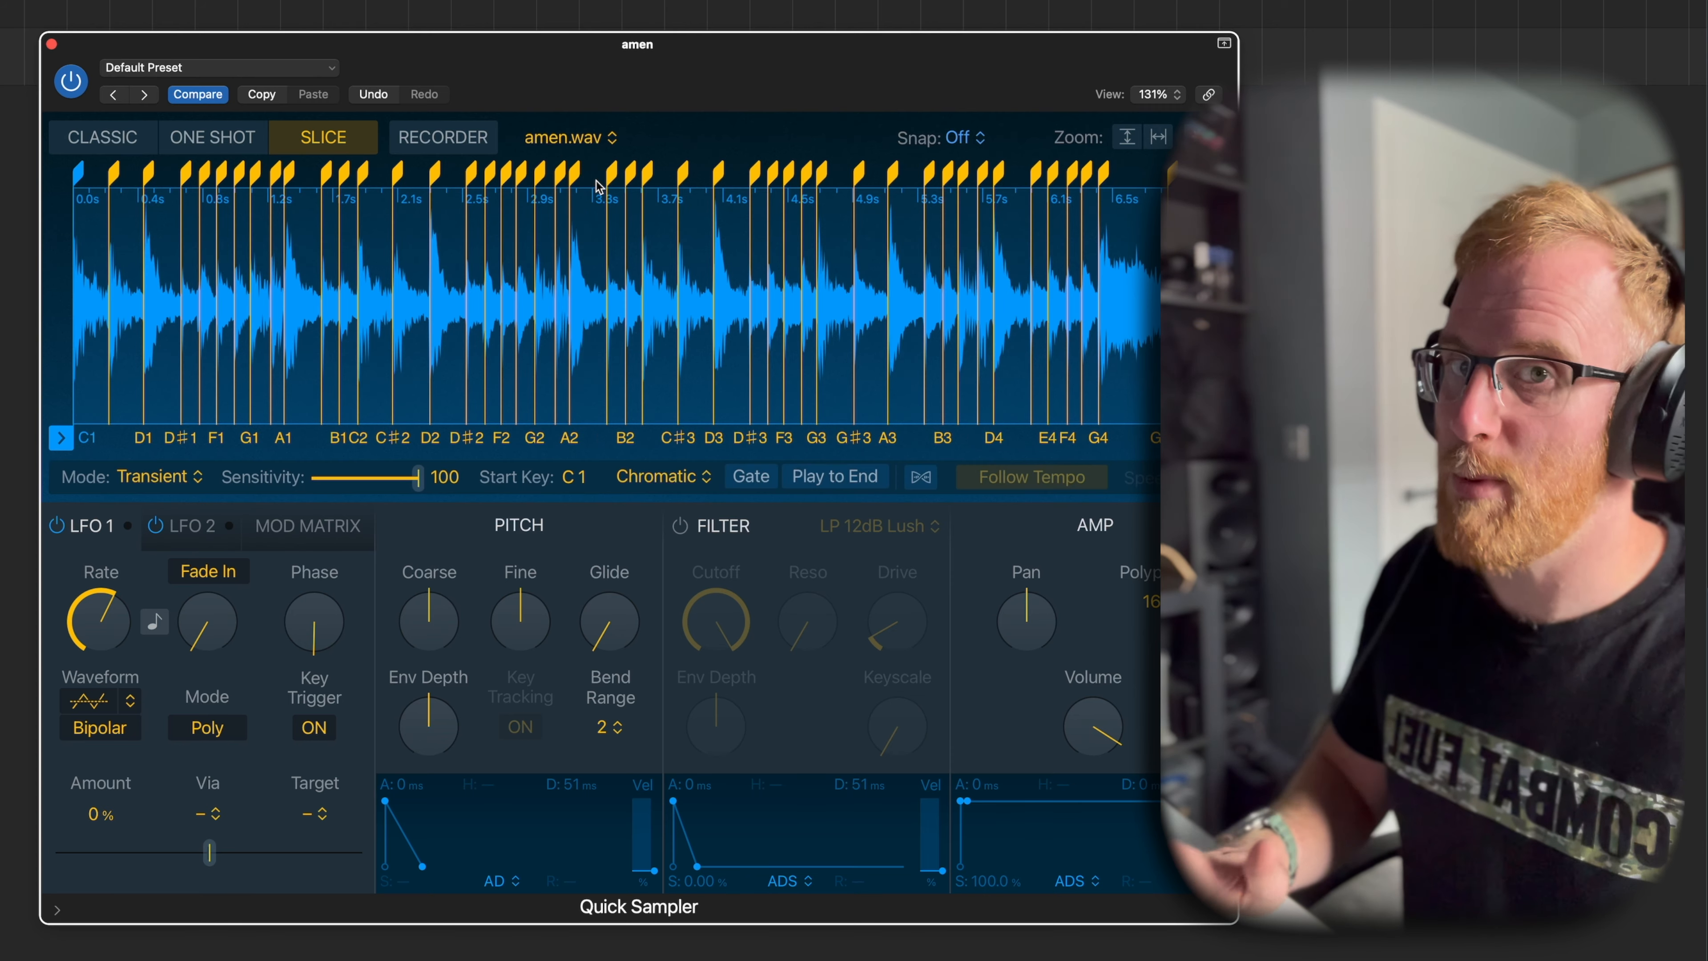
- Copy the sliced sample's MIDI pattern, paste it onto the amen track at bar 1, and play it back
{"action": "mouse_move", "coordinate": [419, 478]}
{"action": "left_mouse_down"}
{"action": "mouse_move", "coordinate": [316, 491]}
{"action": "mouse_move", "coordinate": [423, 491]}
{"action": "left_mouse_up"}
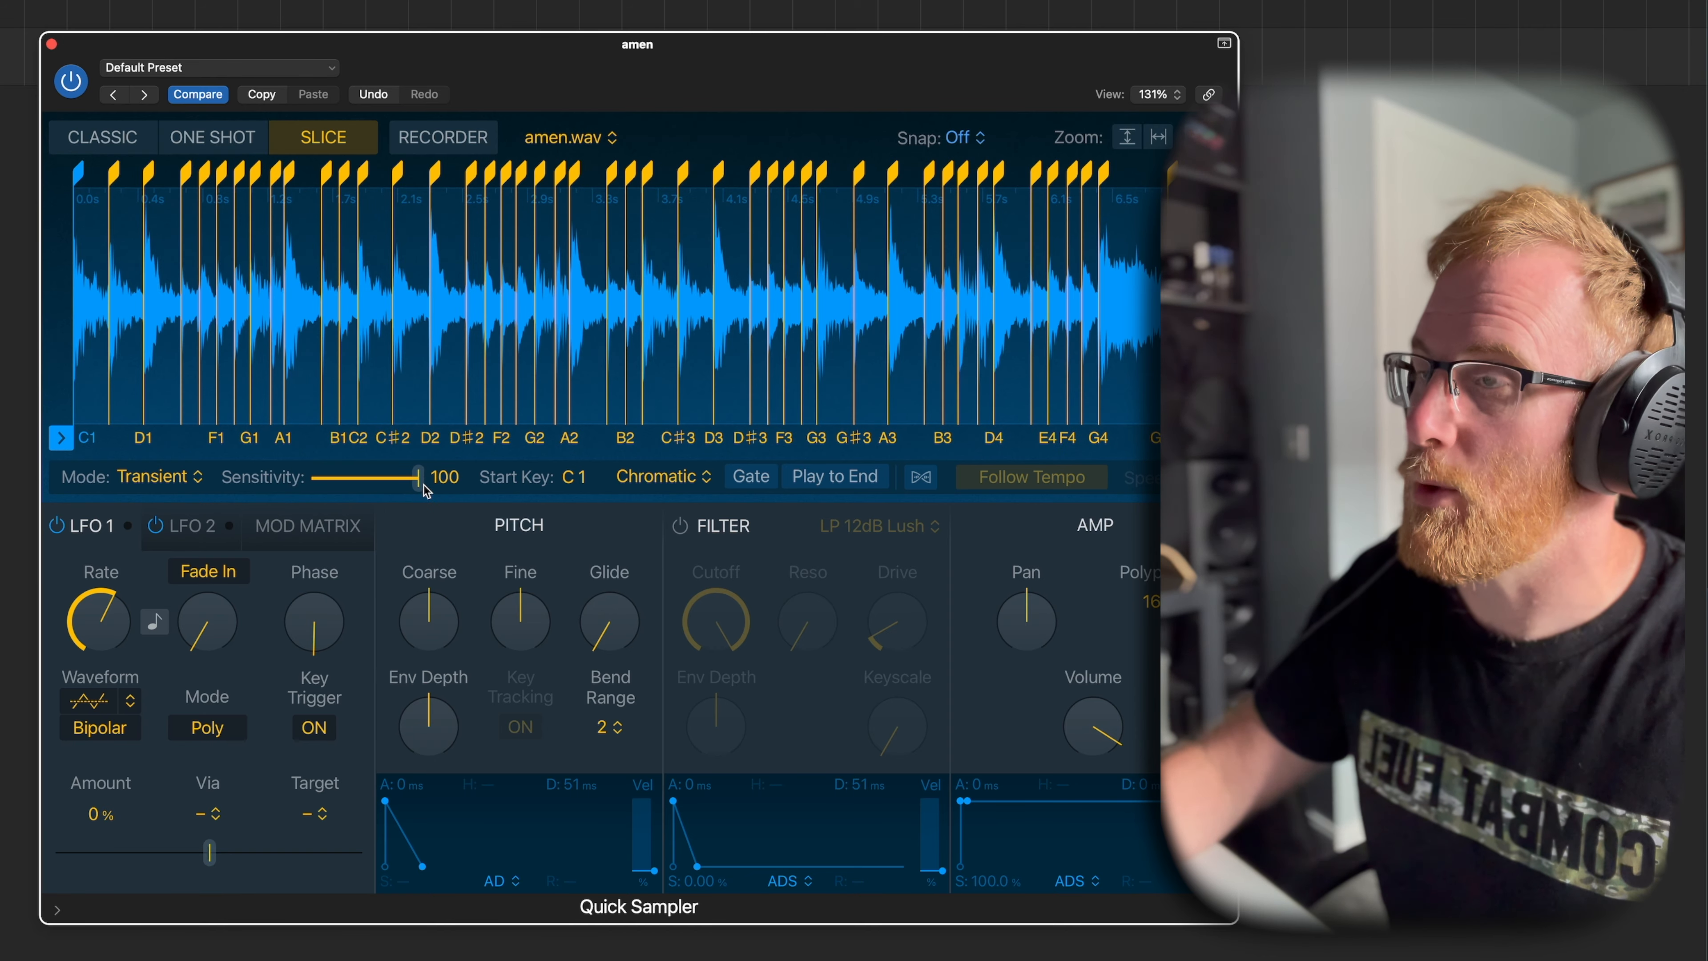
{"action": "right_click", "coordinate": [901, 323]}
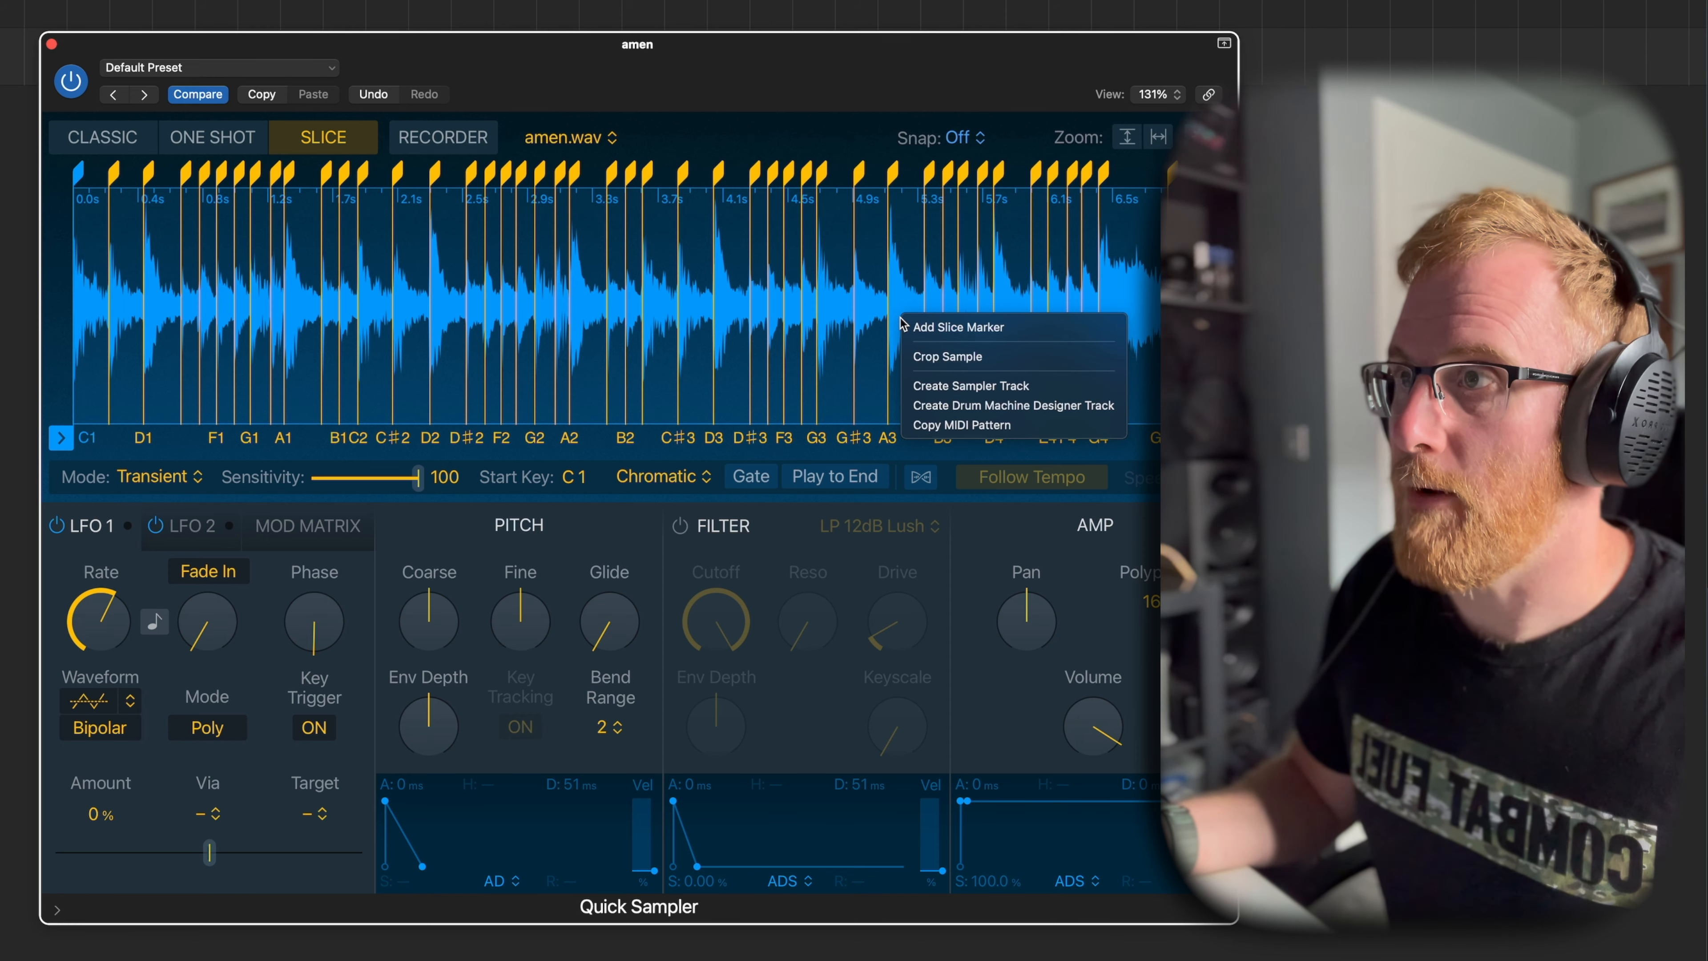
{"action": "left_click", "coordinate": [962, 425]}
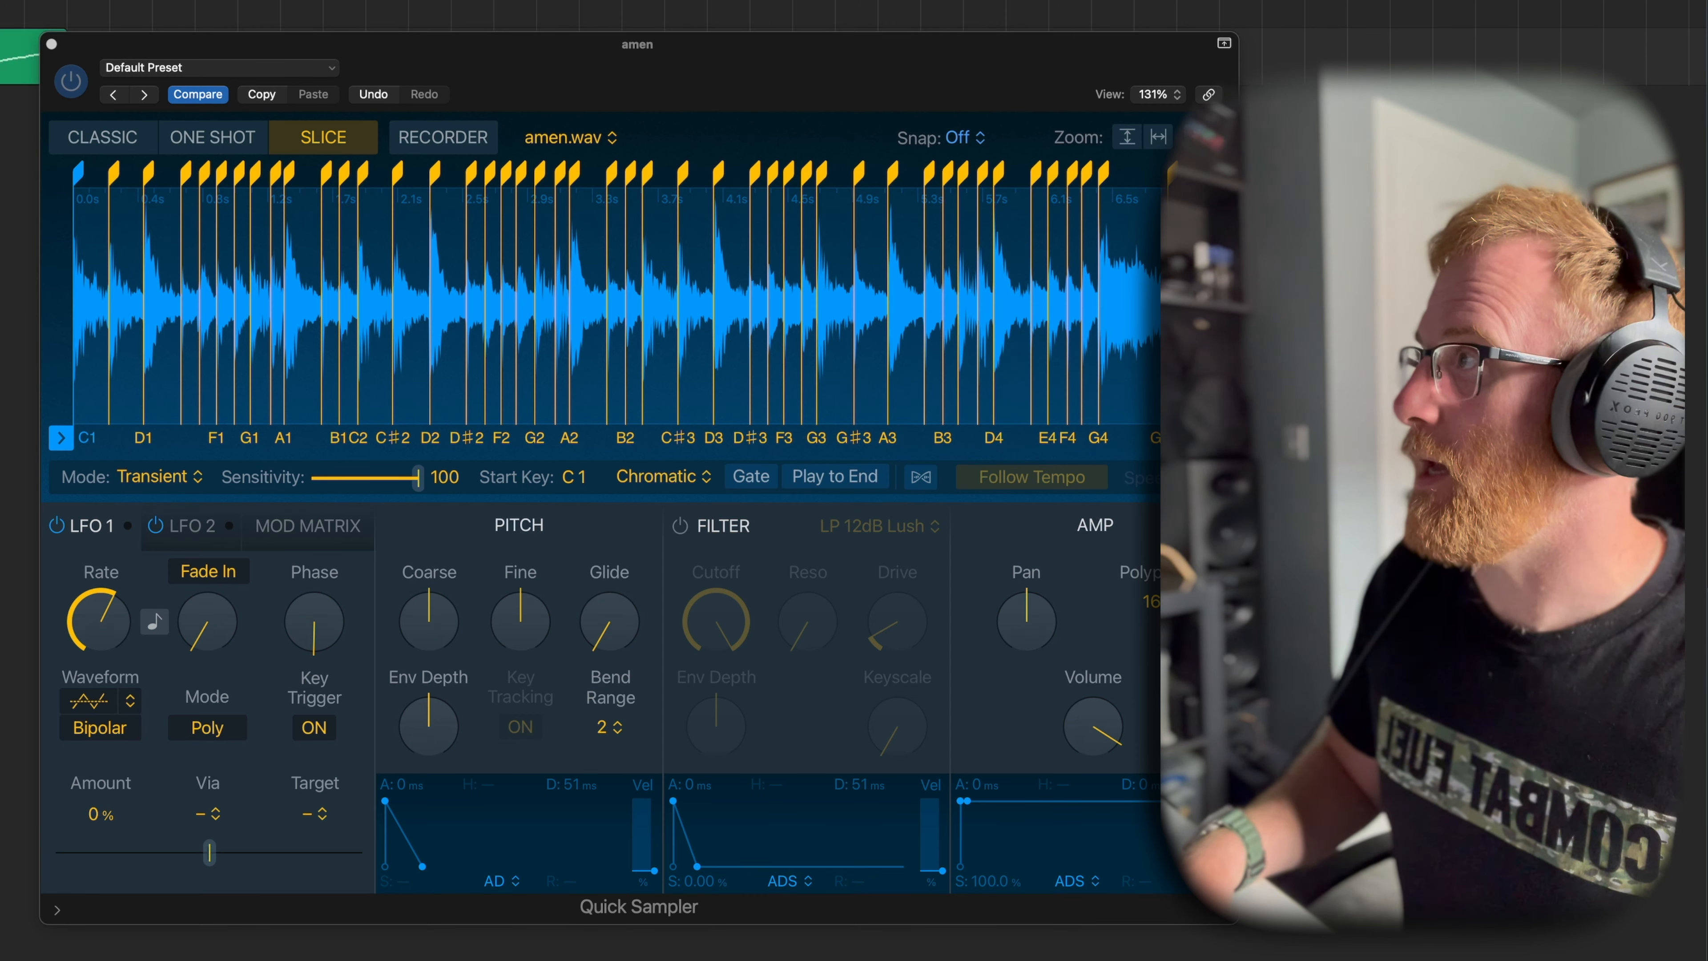
{"action": "key", "text": "super+v"}
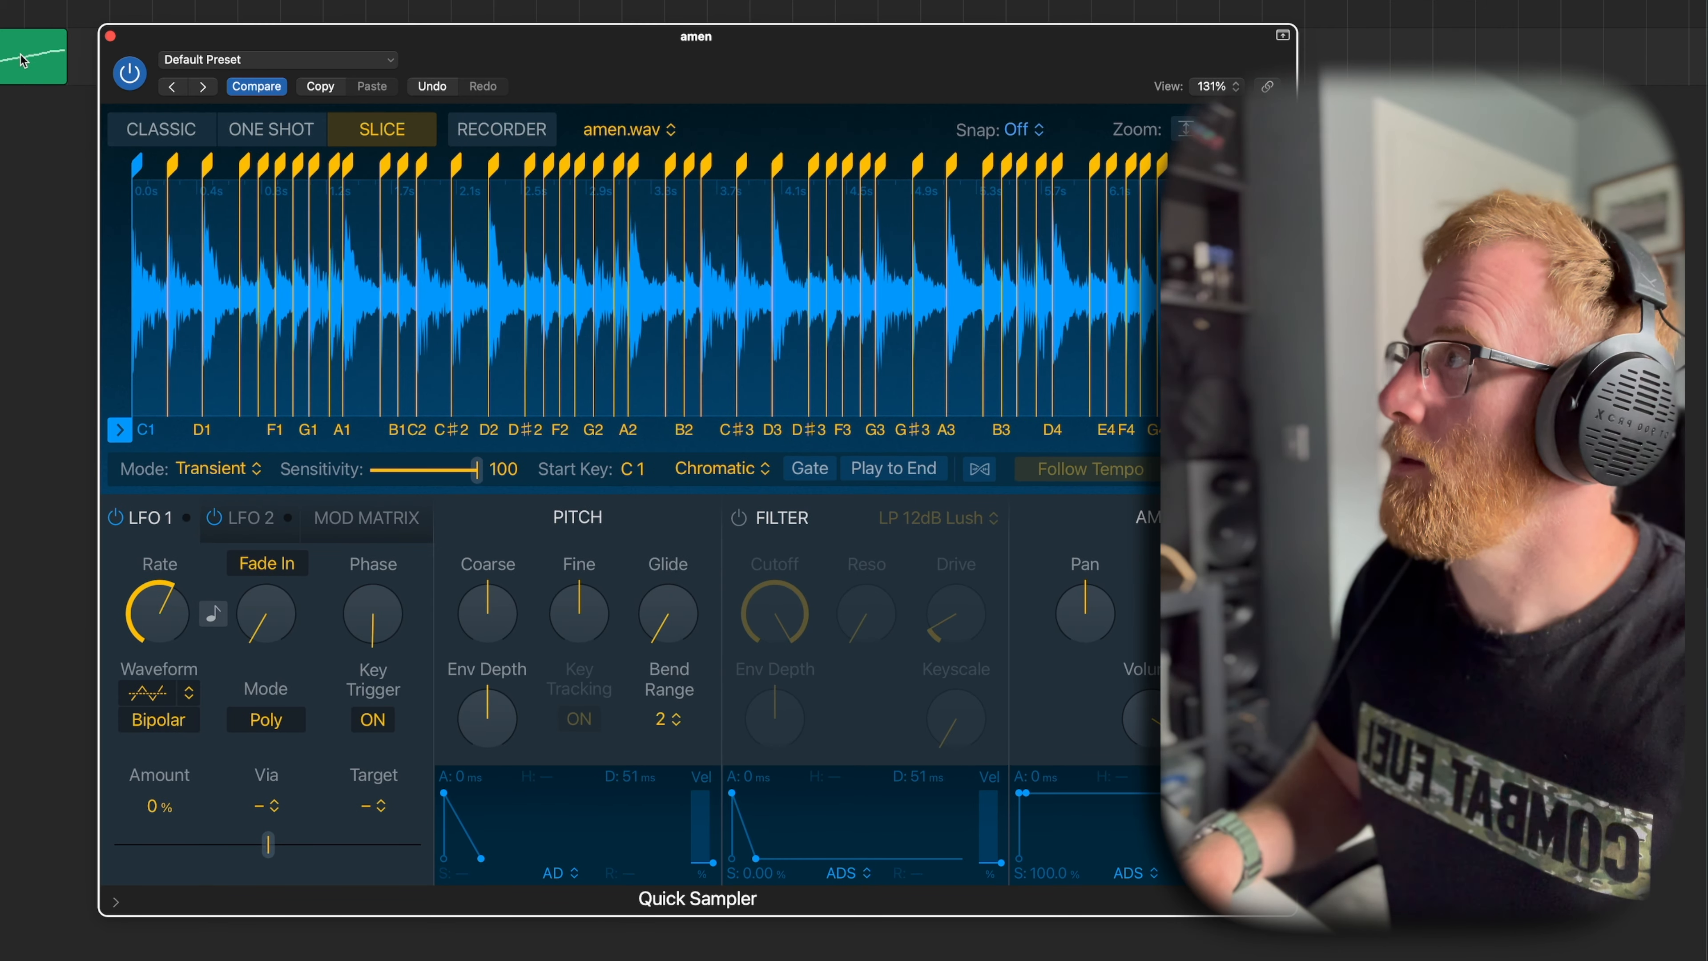
{"action": "key", "text": "space"}
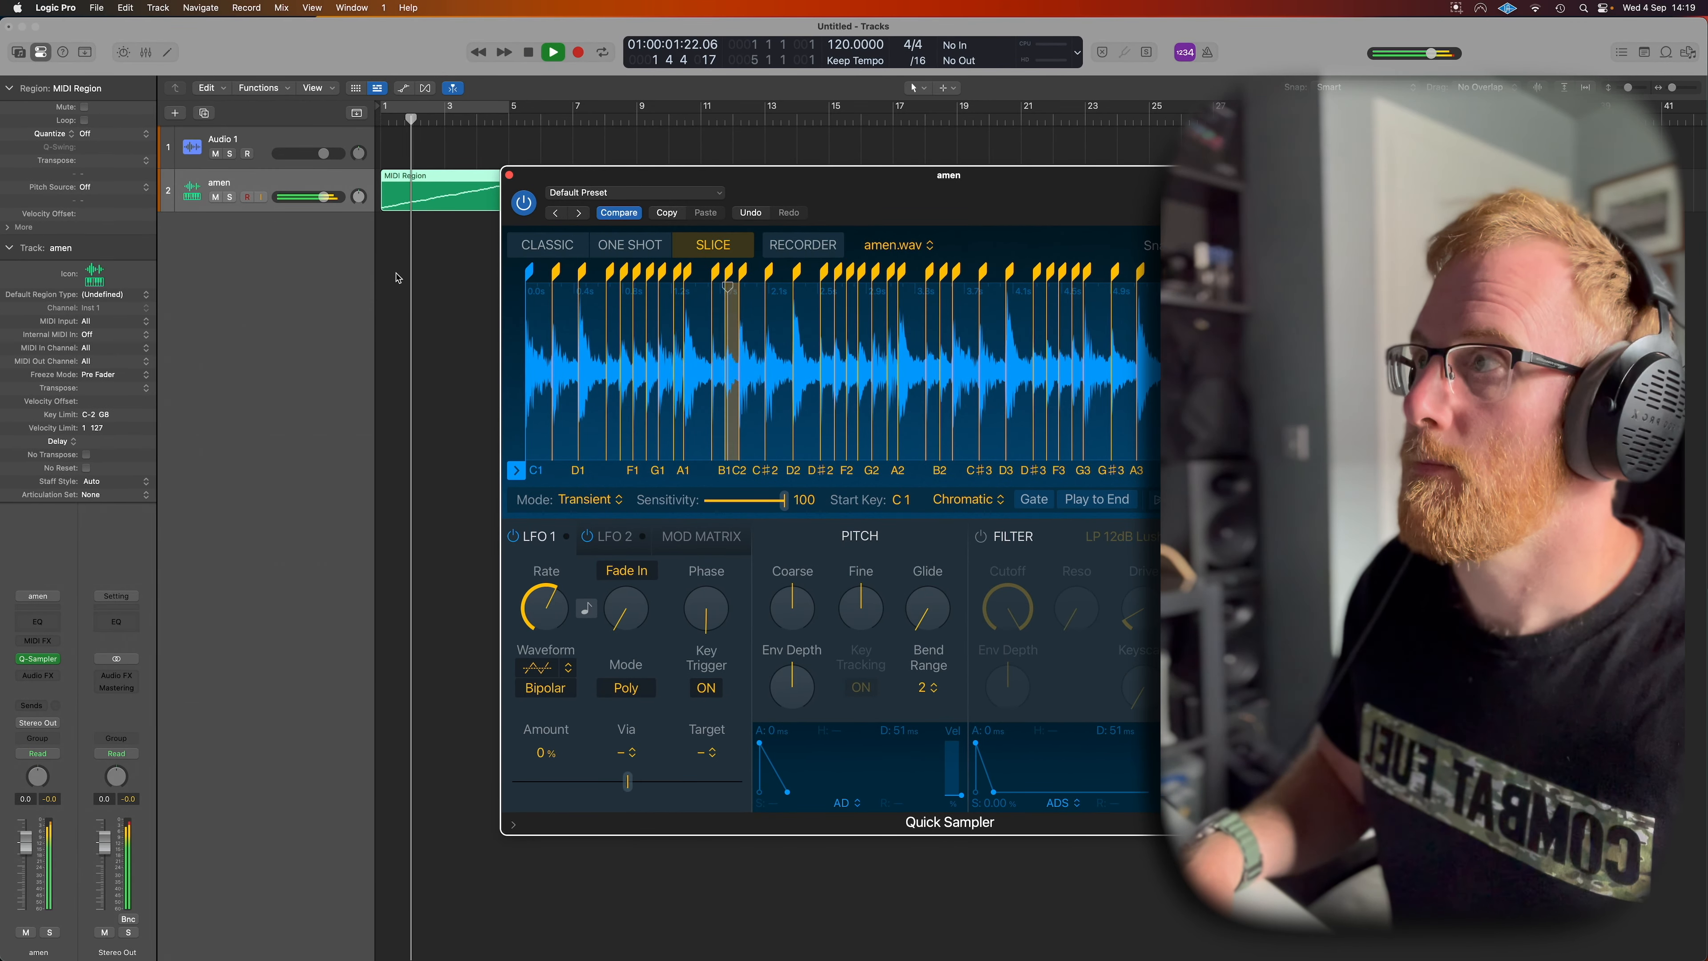
{"action": "key", "text": "space"}
- Trim the pasted MIDI region to end at bar 3 and play it with the cycle range set to its length
{"action": "scroll", "coordinate": [480, 217], "scroll_direction": "right", "scroll_amount": 2}
{"action": "left_click_drag", "start_coordinate": [480, 213], "coordinate": [464, 140]}
{"action": "scroll", "coordinate": [462, 140], "scroll_direction": "left", "scroll_amount": 2}
{"action": "left_click", "coordinate": [423, 181]}
{"action": "key", "text": "u"}
{"action": "key", "text": "y"}
{"action": "key", "text": "space"}
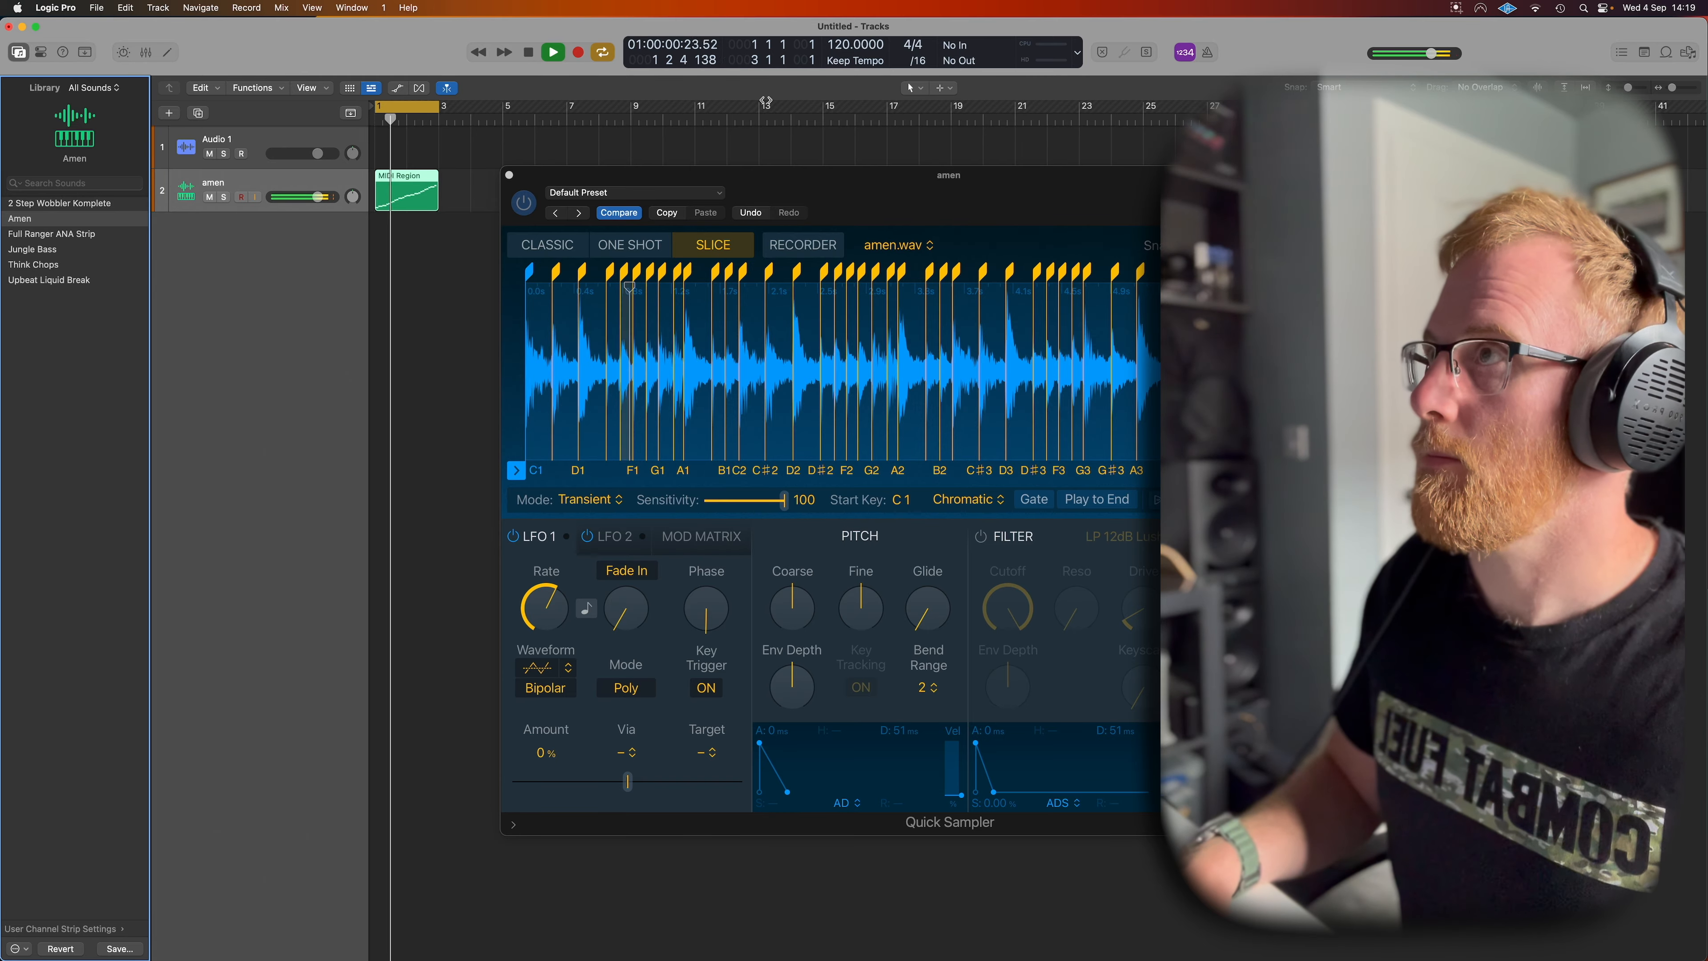
{"action": "key", "text": "space"}
- Set the project tempo to 174 BPM and play the cycled break
{"action": "double_click", "coordinate": [837, 45]}
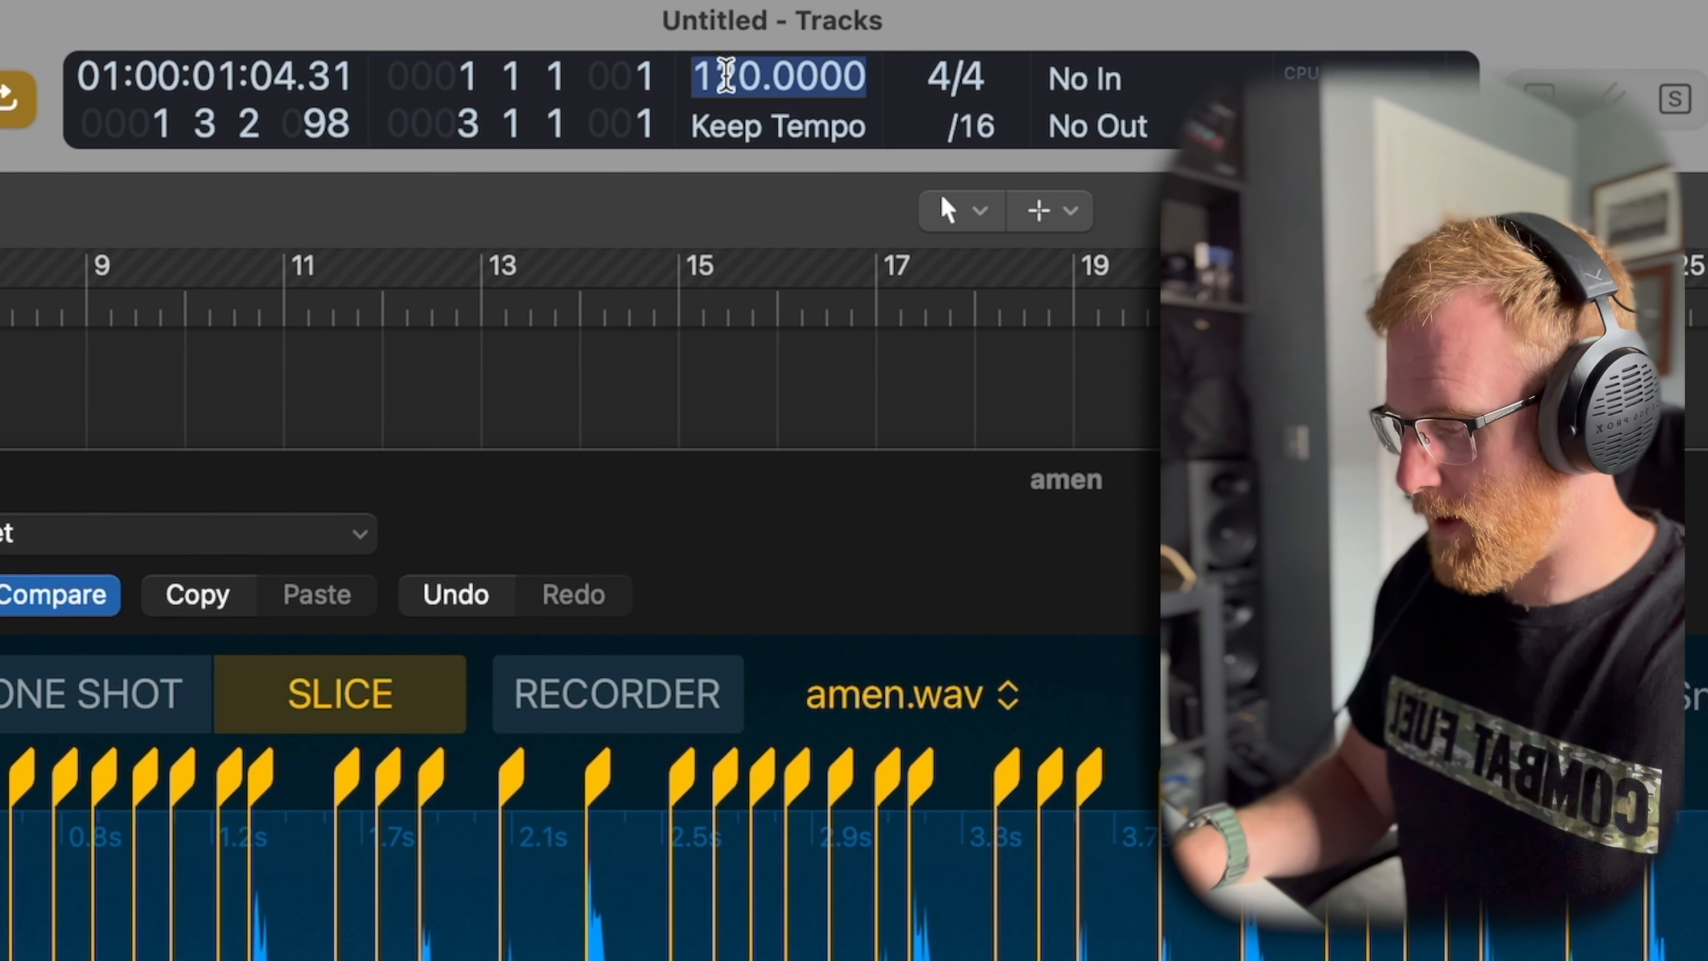
{"action": "type", "text": "173"}
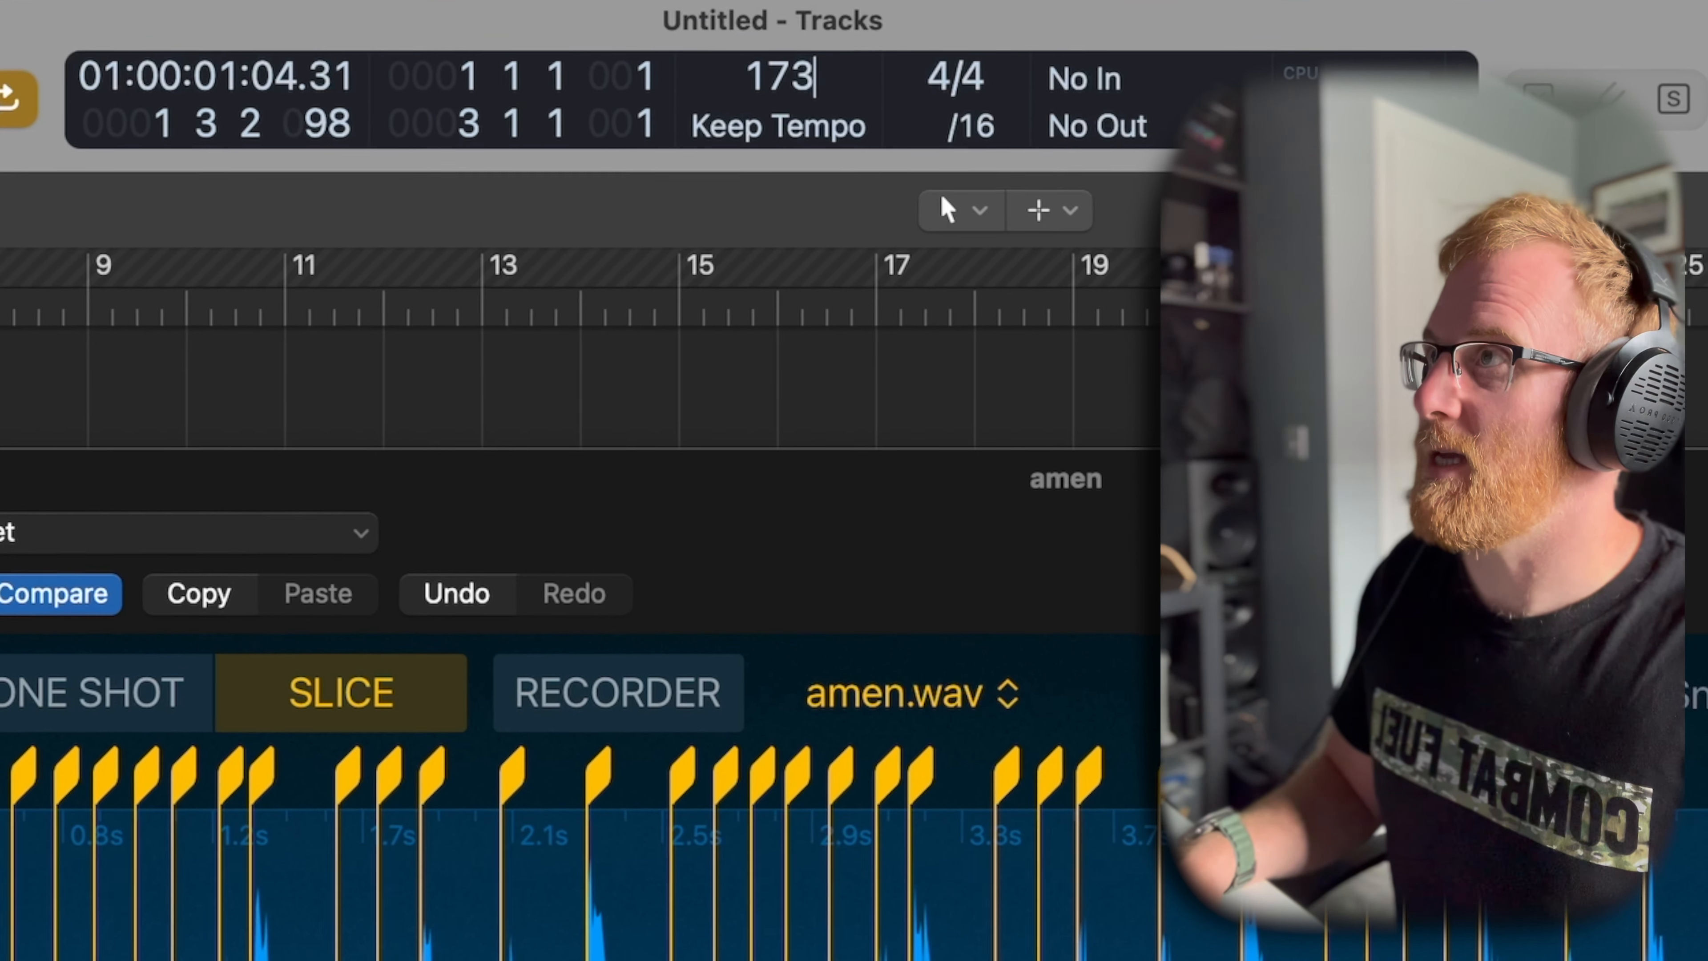
{"action": "key", "text": "BackSpace"}
{"action": "type", "text": "4"}
{"action": "key", "text": "Return"}
{"action": "key", "text": "space"}
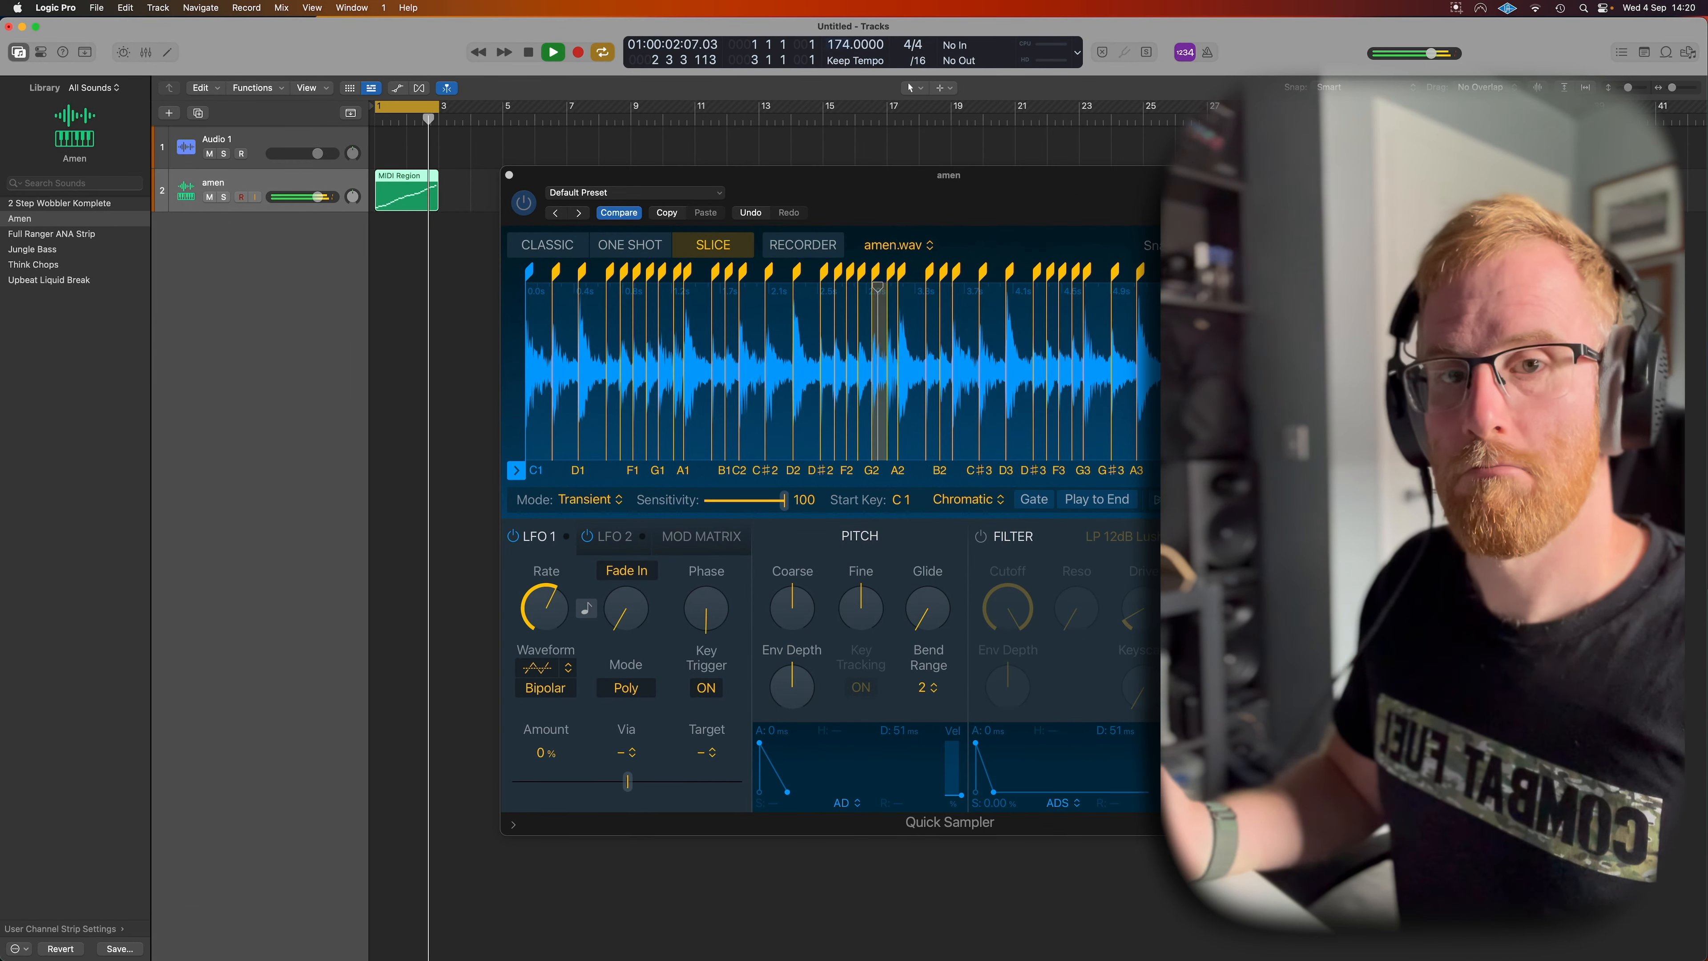
{"action": "key", "text": "space"}
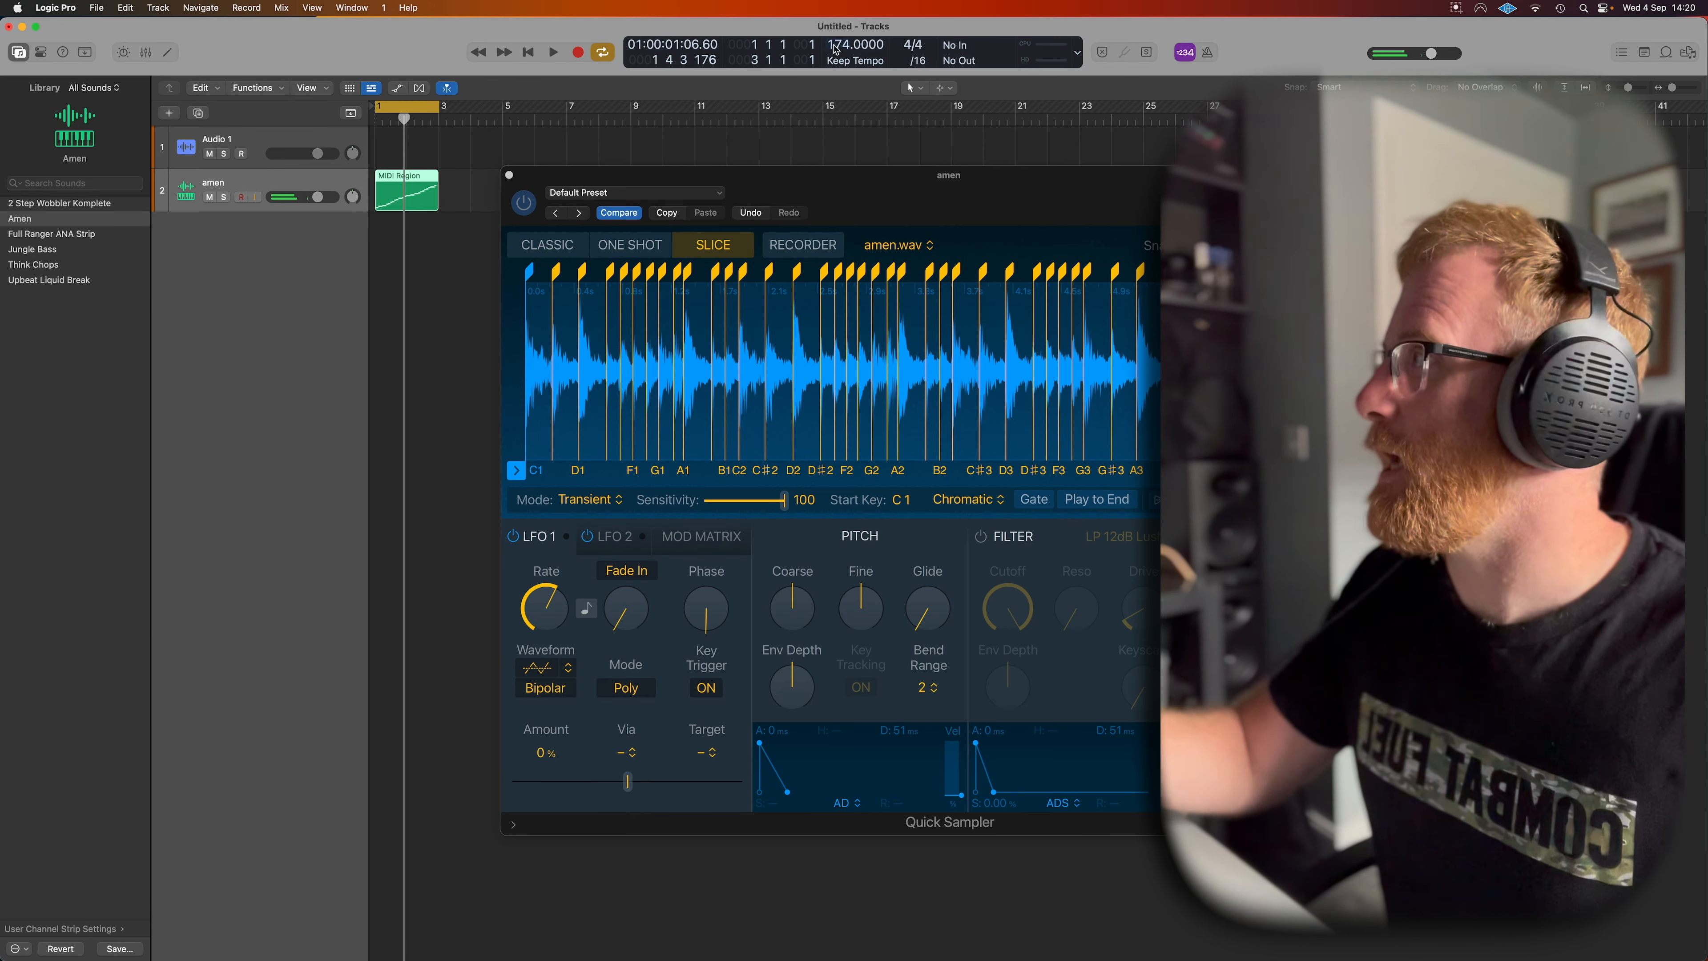
- Quantize the amen MIDI region to 1/16 Note and play back the result
{"action": "left_click", "coordinate": [404, 209]}
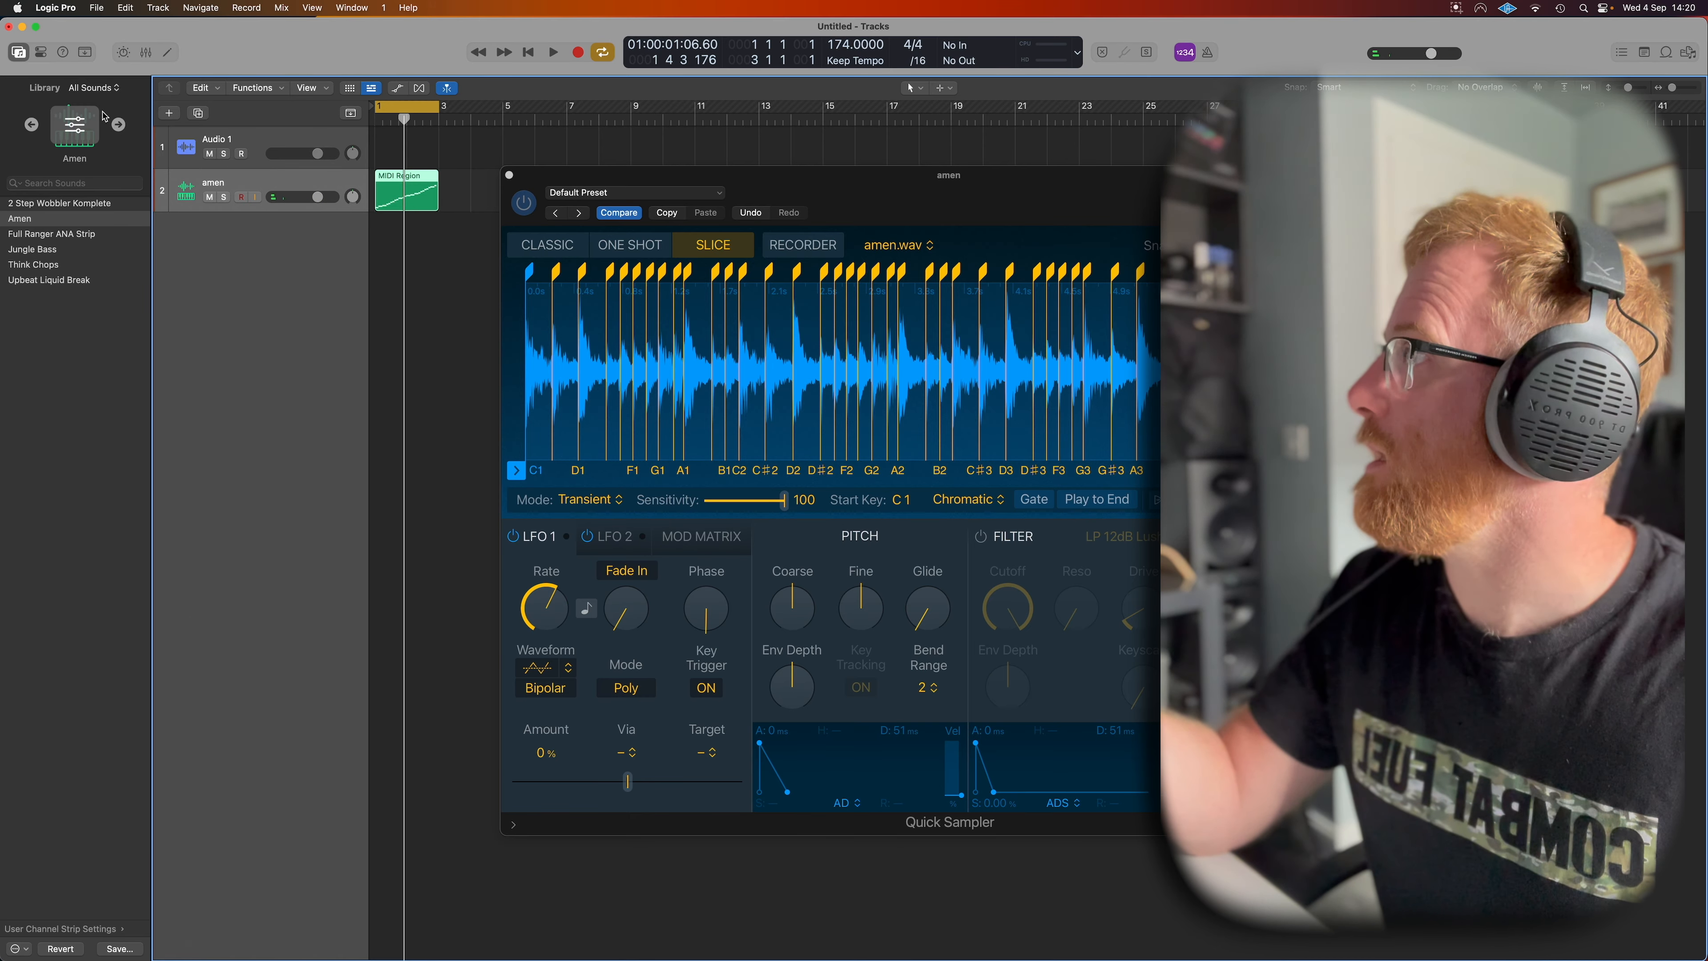
{"action": "key", "text": "i"}
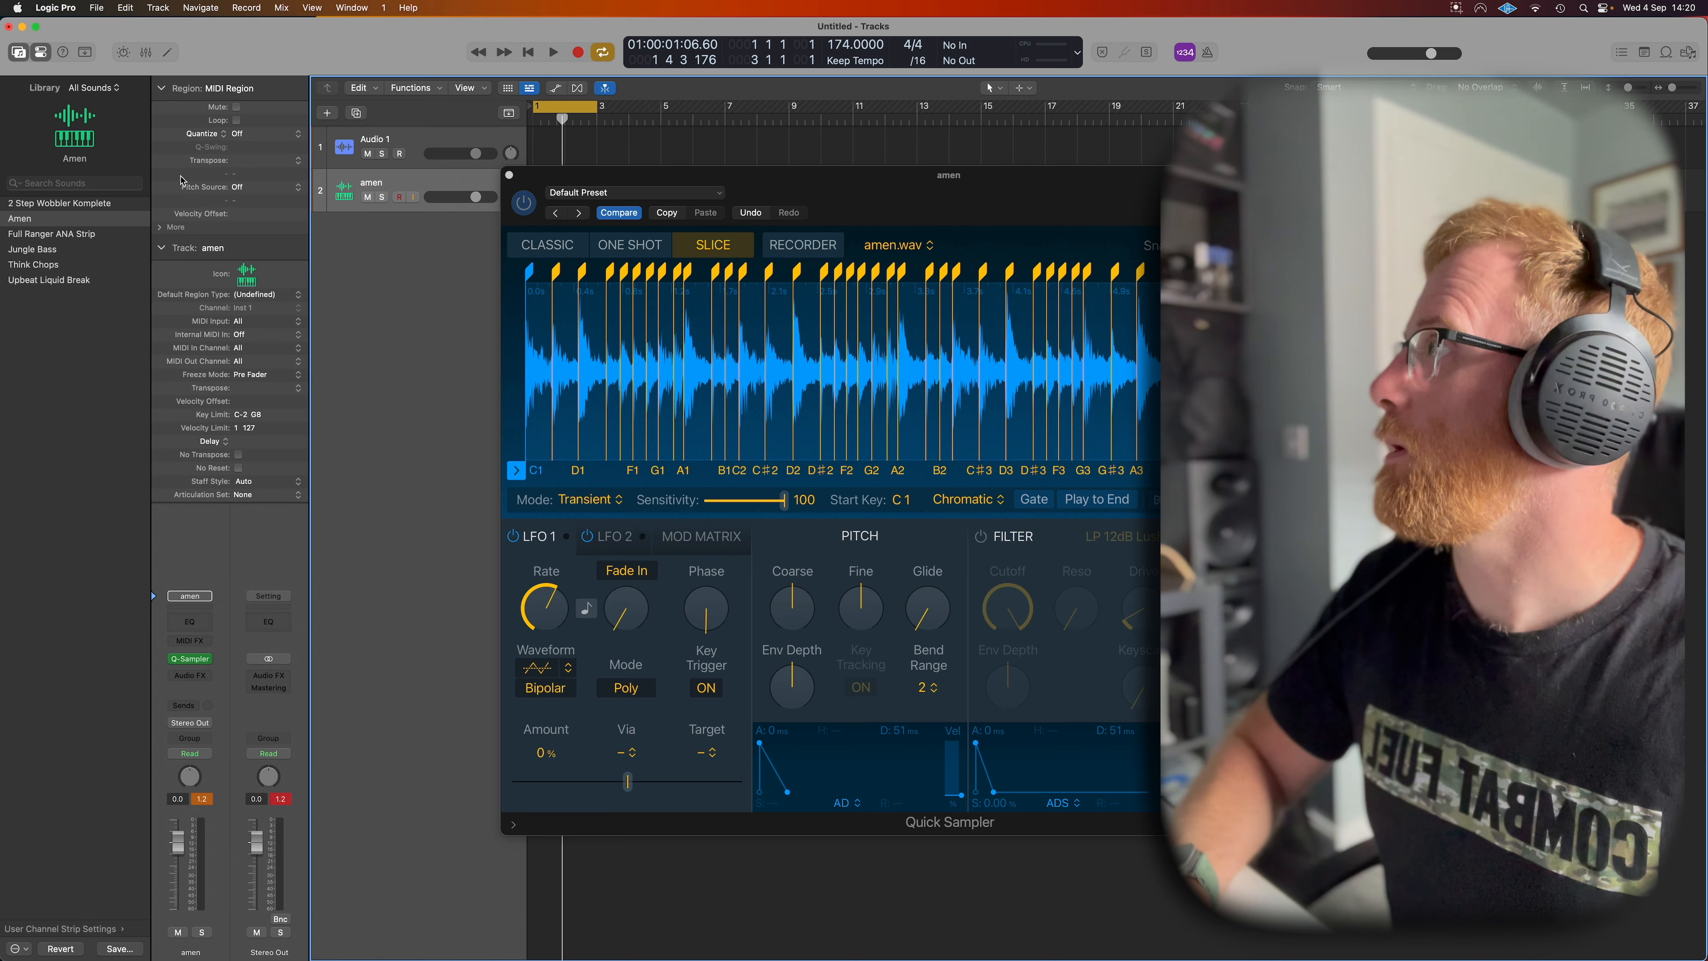
{"action": "key", "text": "y"}
{"action": "left_click", "coordinate": [88, 135]}
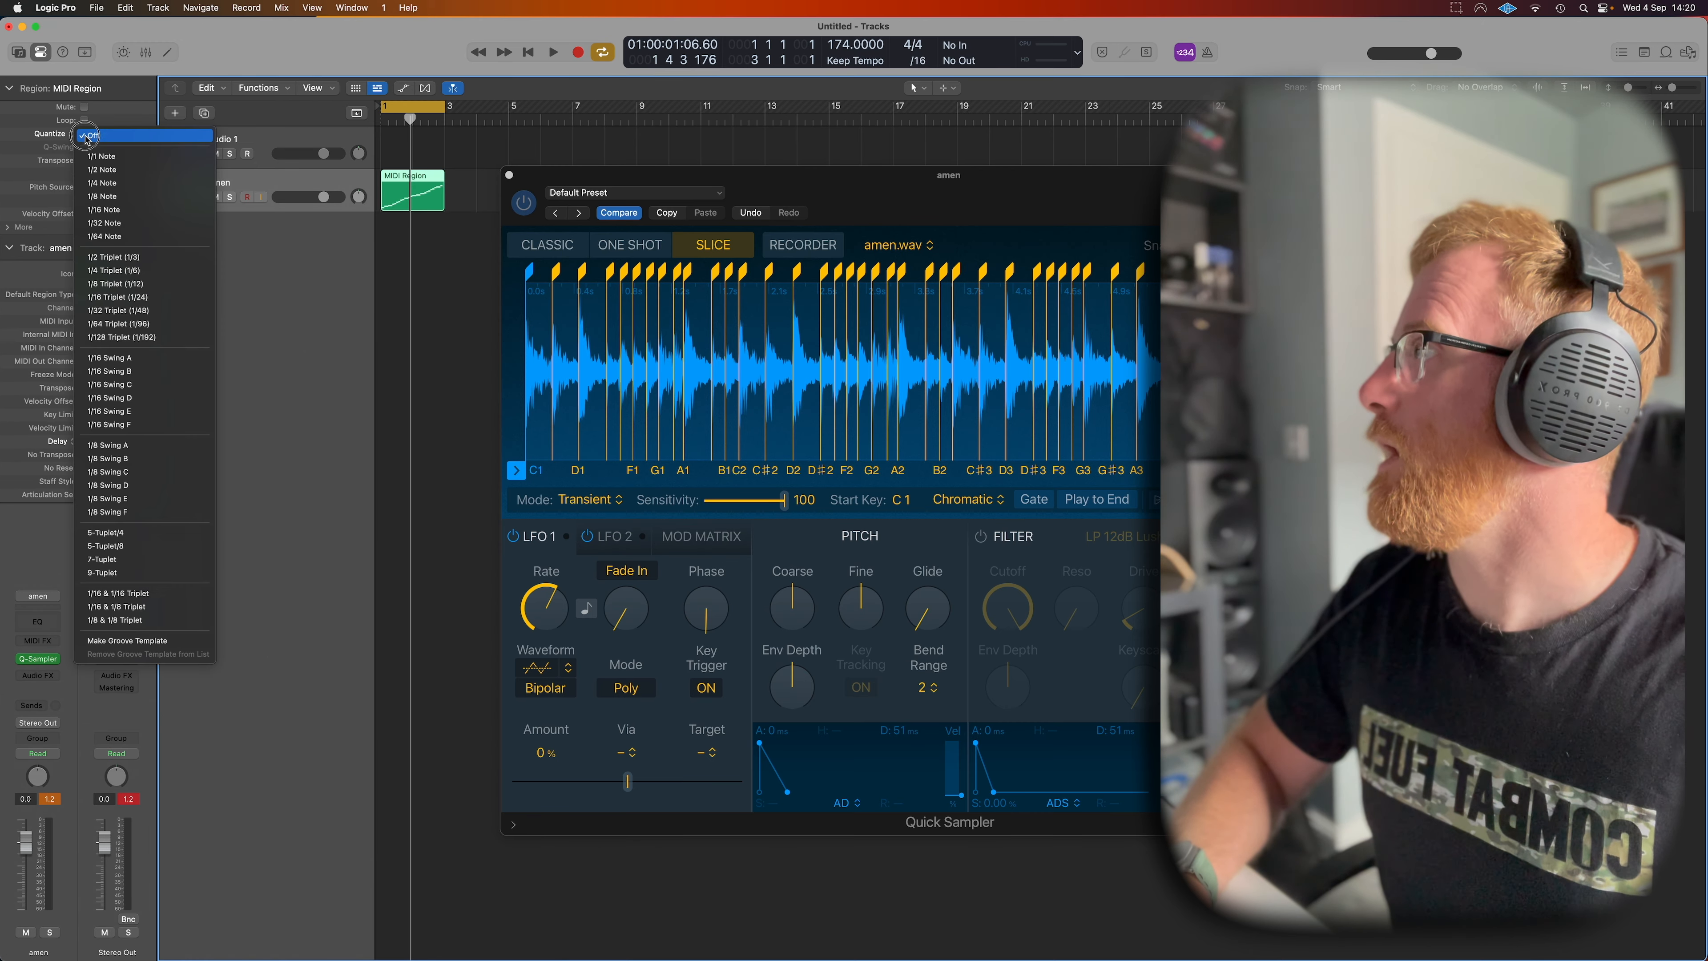
{"action": "left_click", "coordinate": [118, 210]}
{"action": "key", "text": "space"}
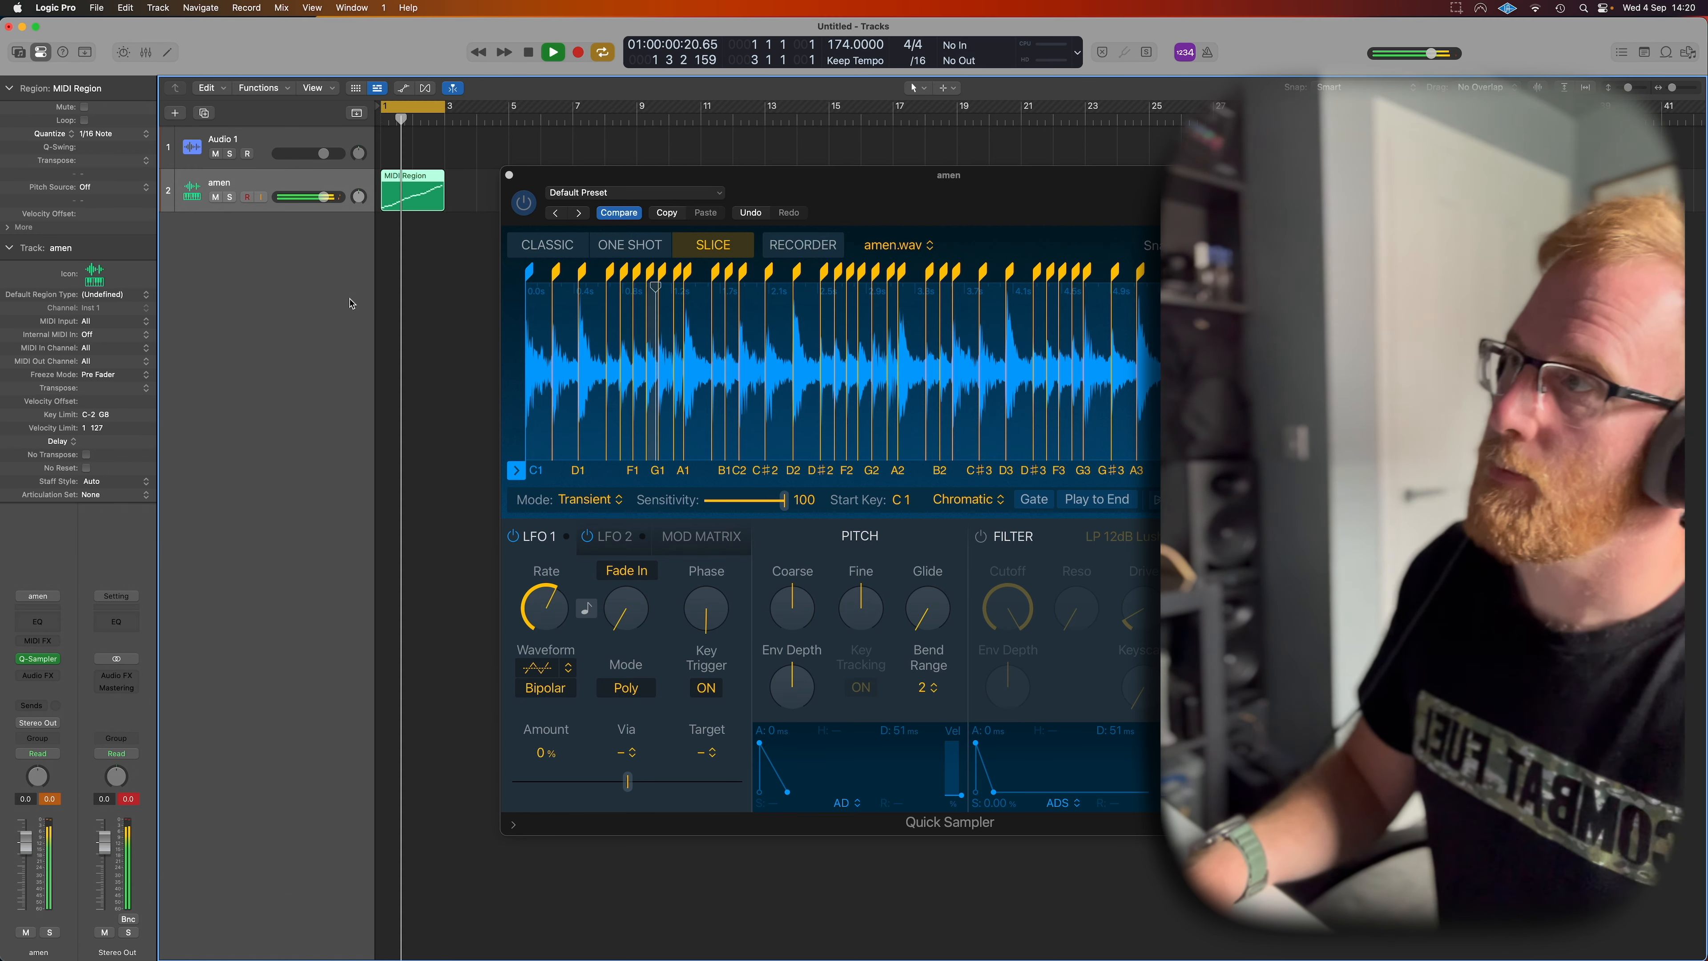
{"action": "key", "text": "space"}
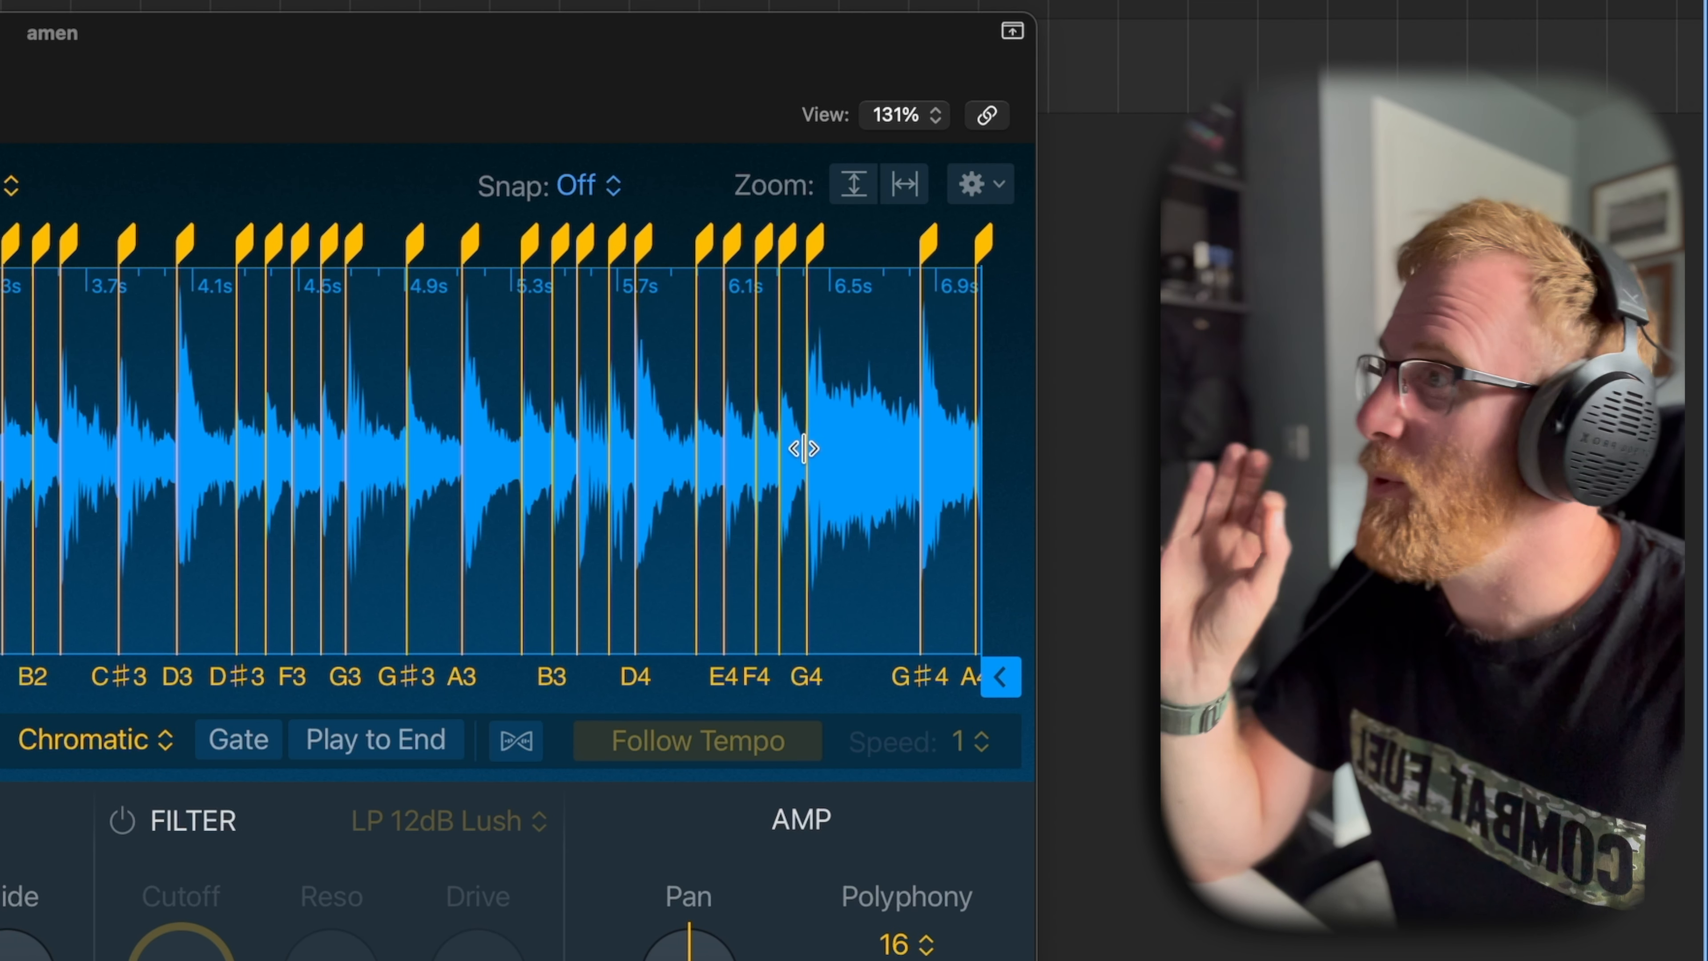
- Create a Sampler track from the sliced amen sample and close the Quick Sampler window
{"action": "right_click", "coordinate": [867, 443]}
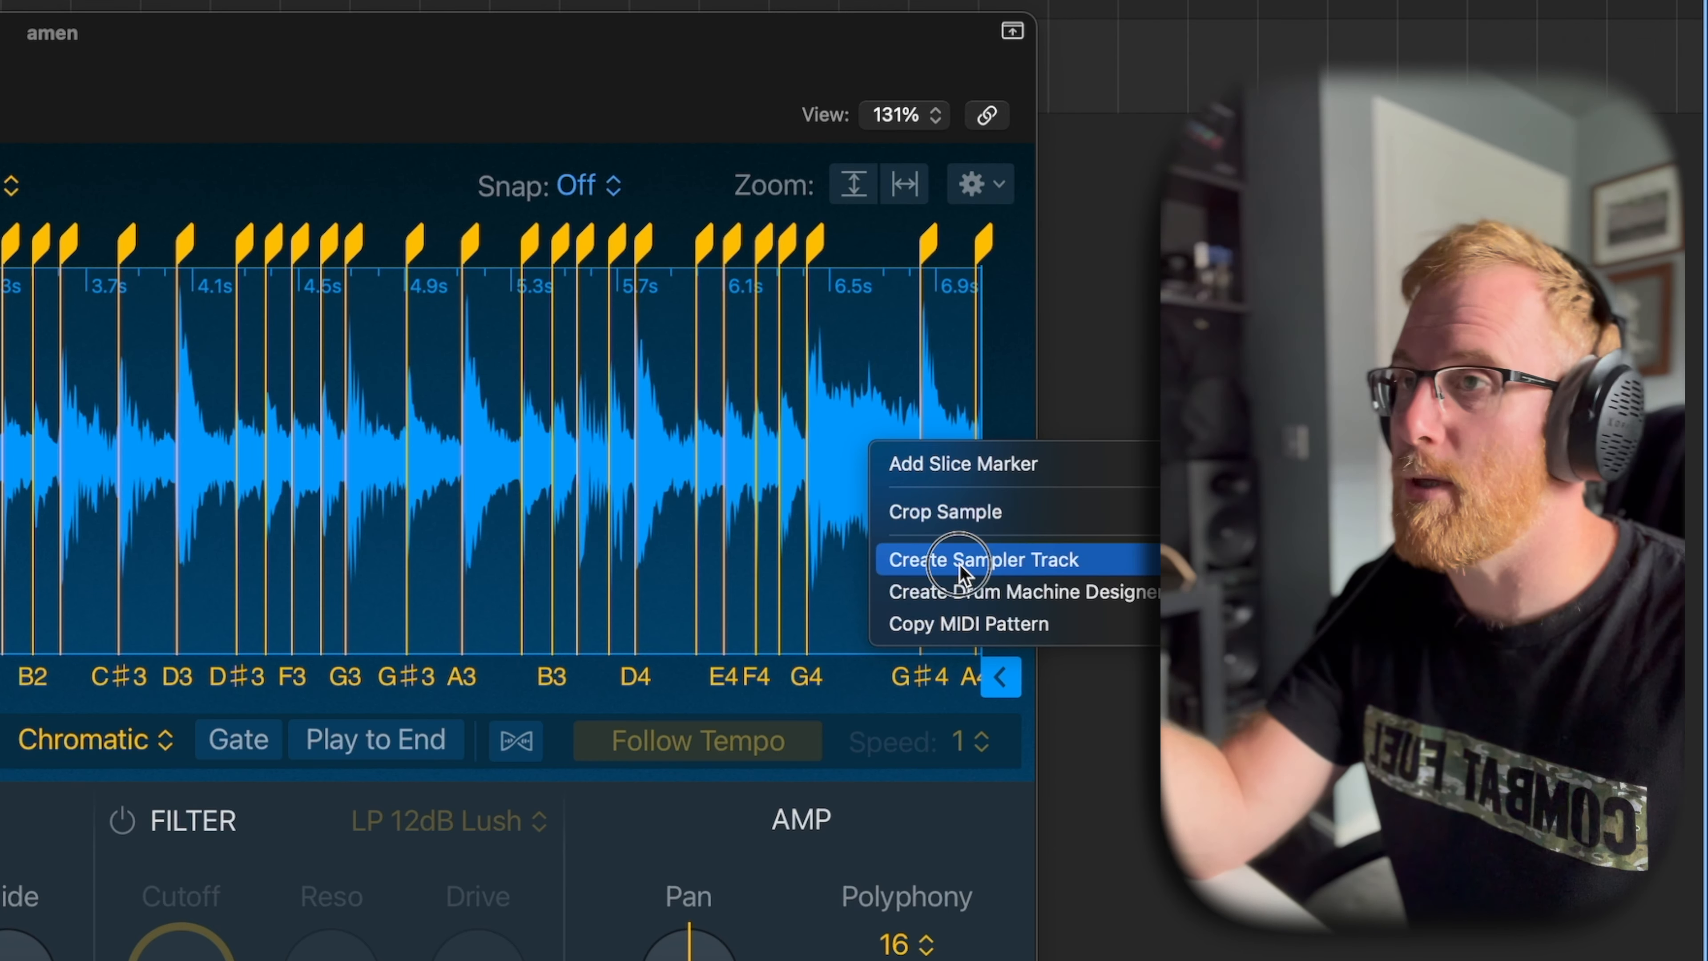
{"action": "left_click", "coordinate": [959, 564]}
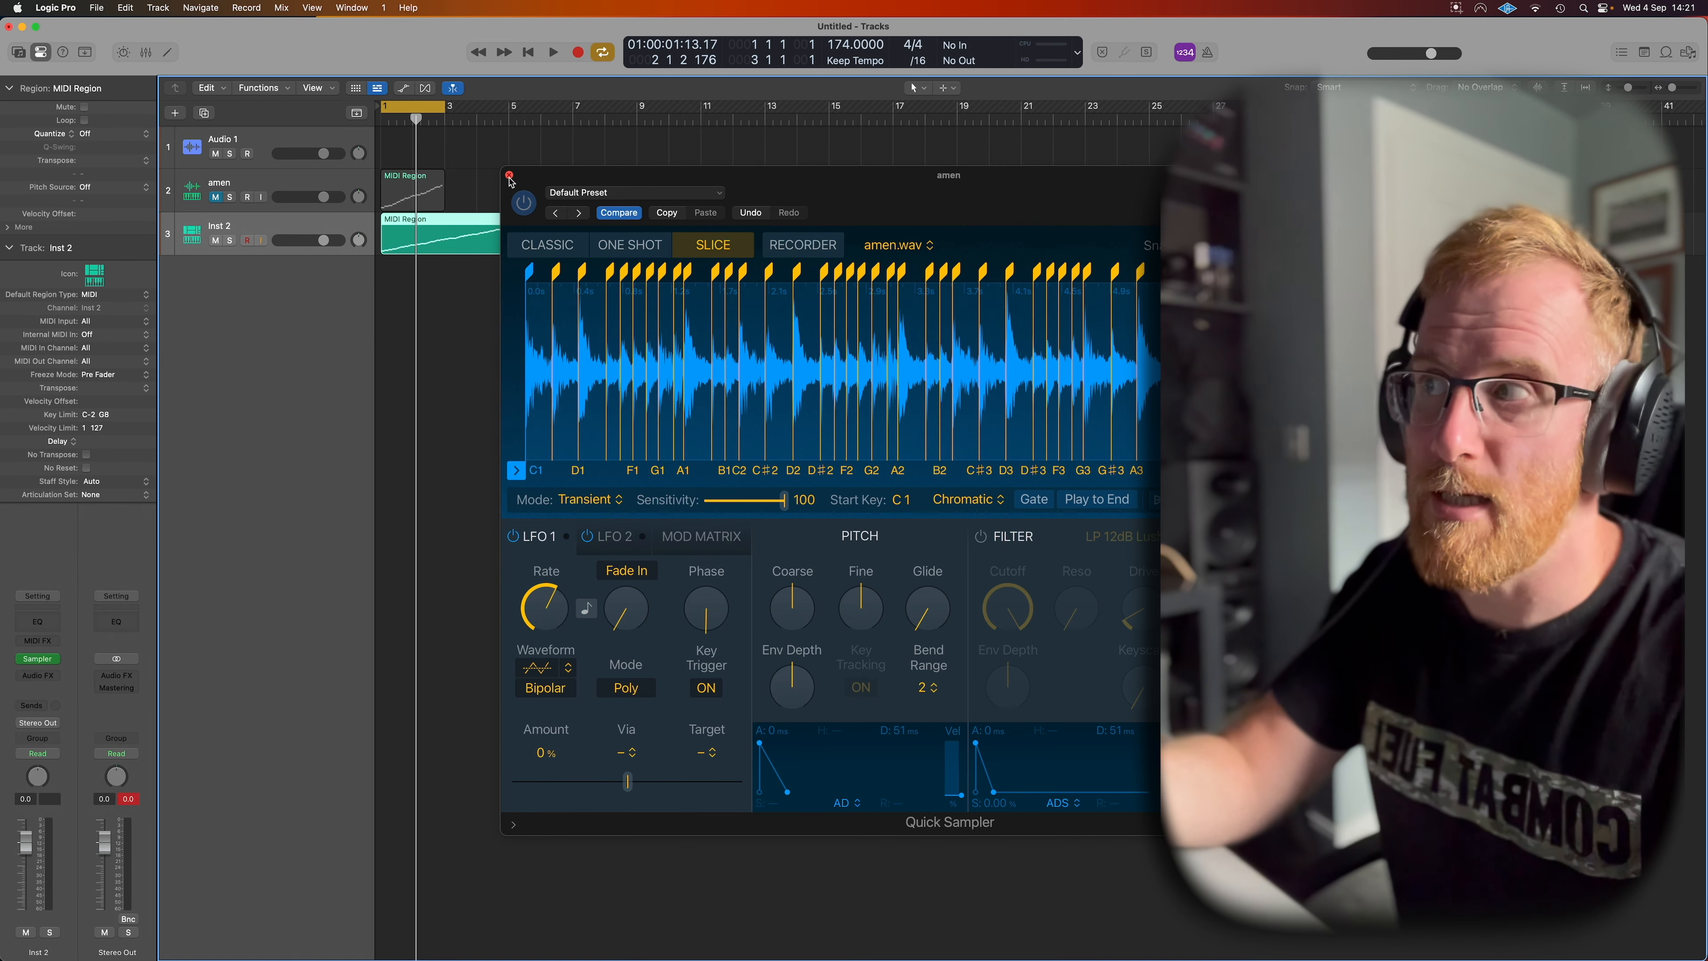
{"action": "left_click", "coordinate": [510, 176]}
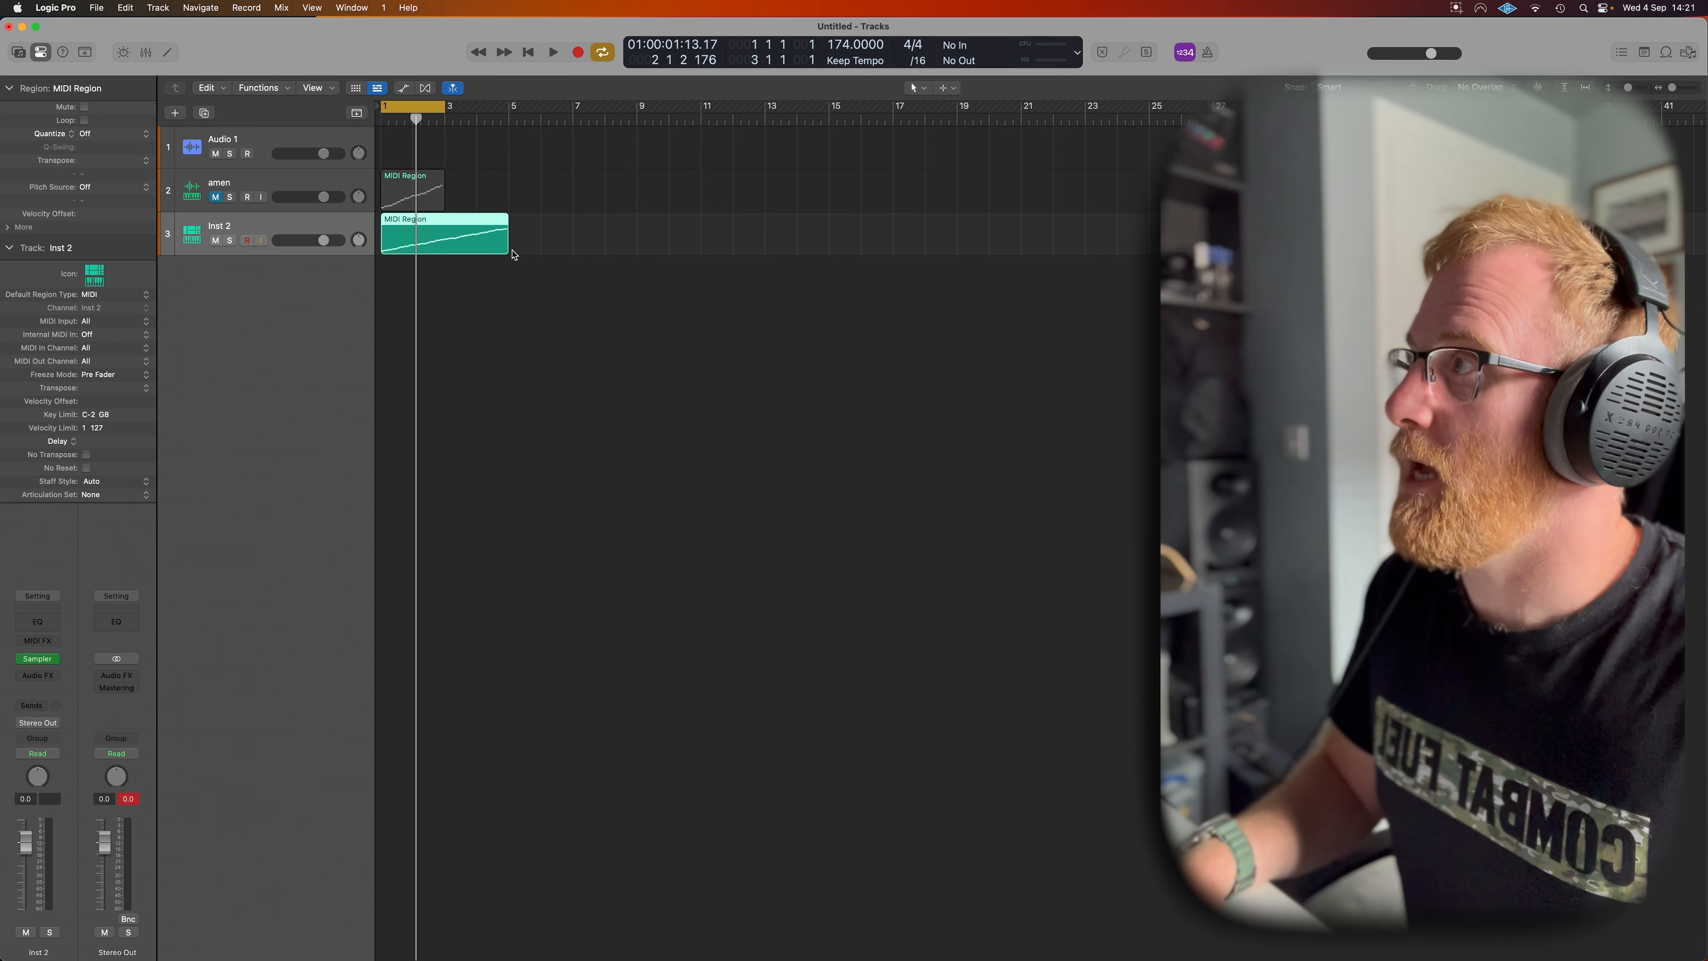
- Trim the Inst 2 MIDI region to end at bar 3, quantize it to 1/16 Note, and play it
{"action": "left_click_drag", "start_coordinate": [507, 251], "coordinate": [434, 233]}
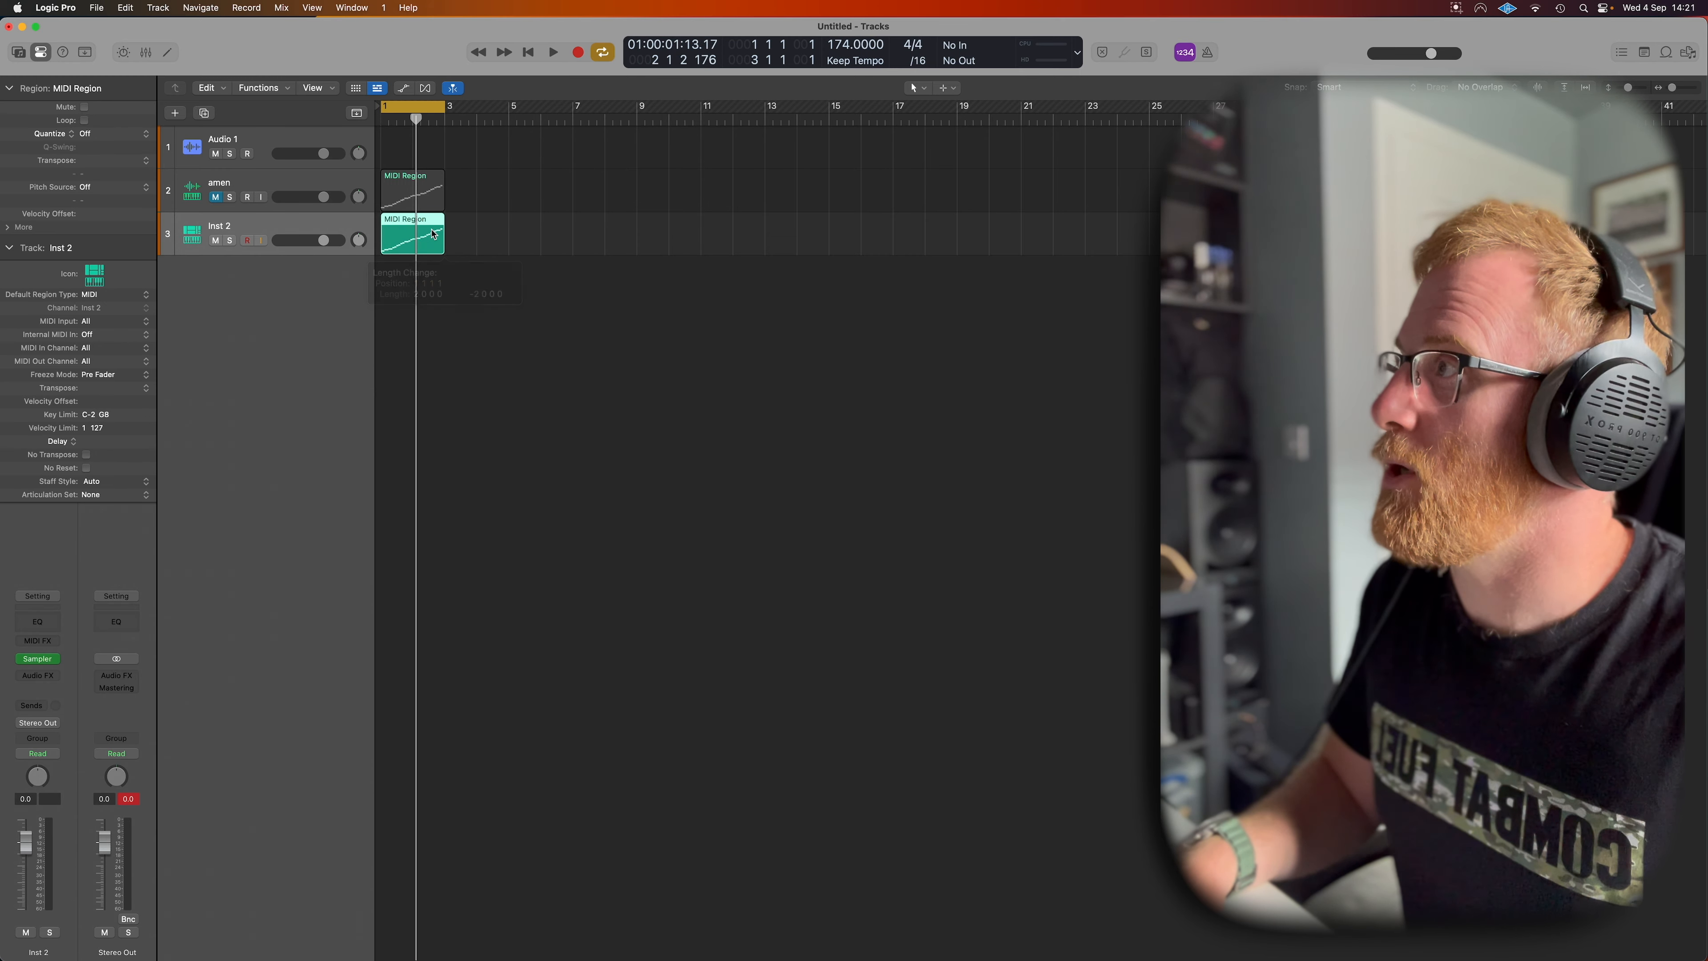
{"action": "left_click", "coordinate": [101, 133]}
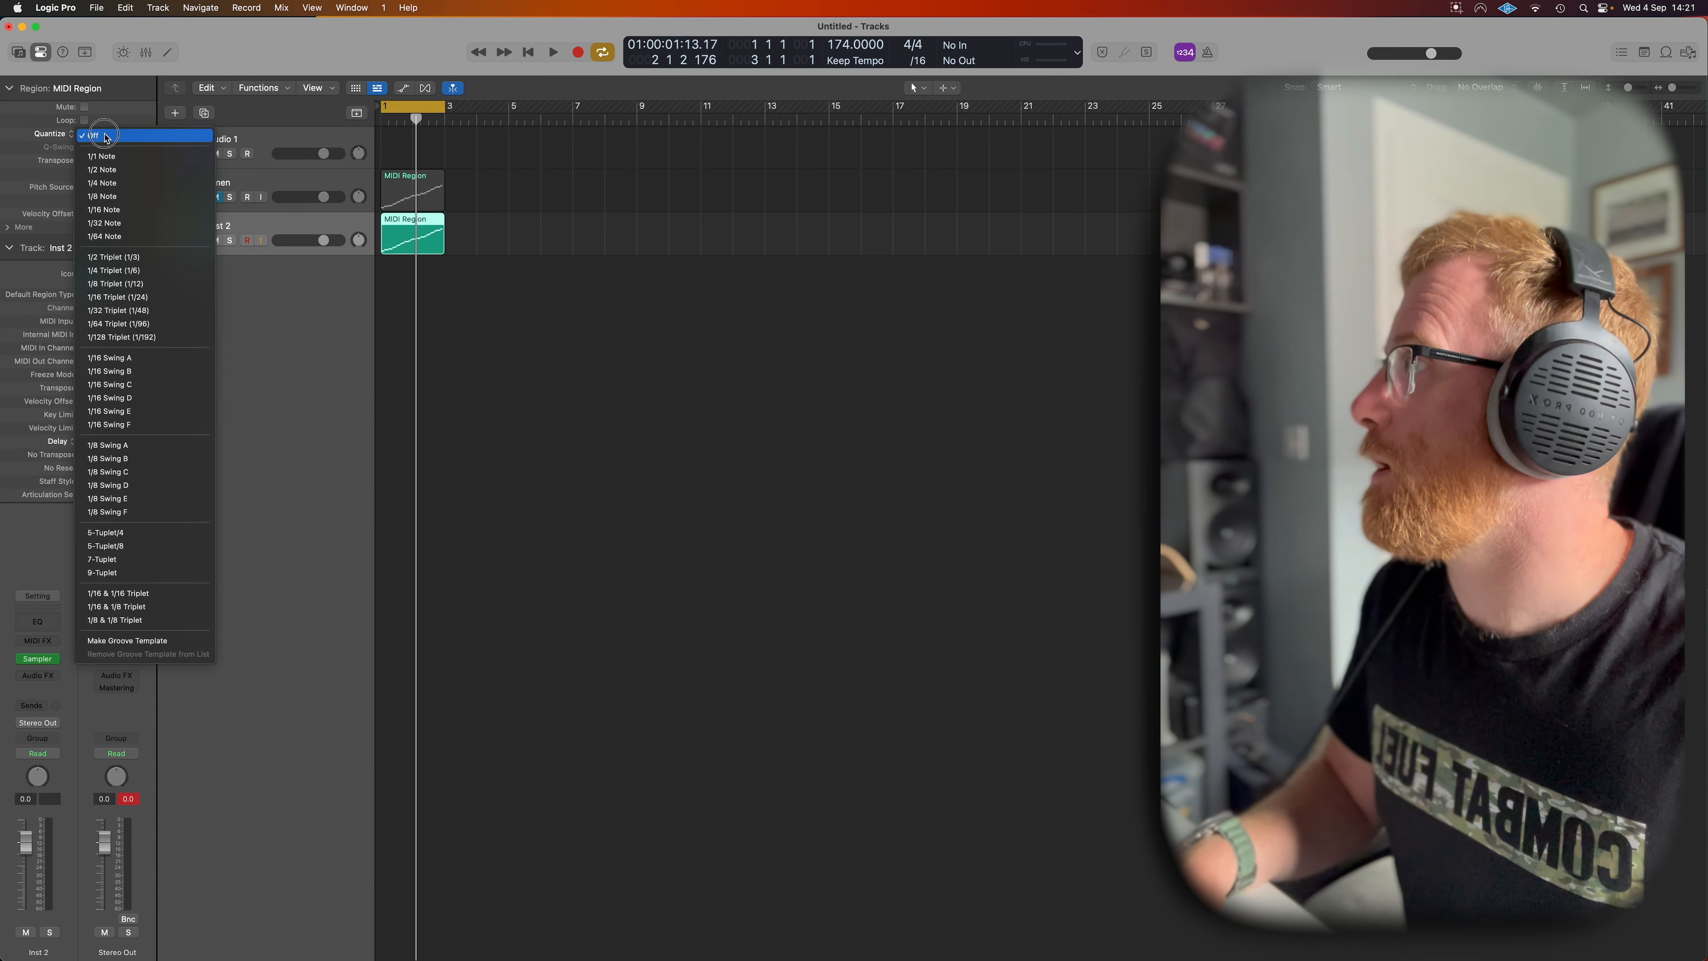
{"action": "left_click", "coordinate": [129, 212]}
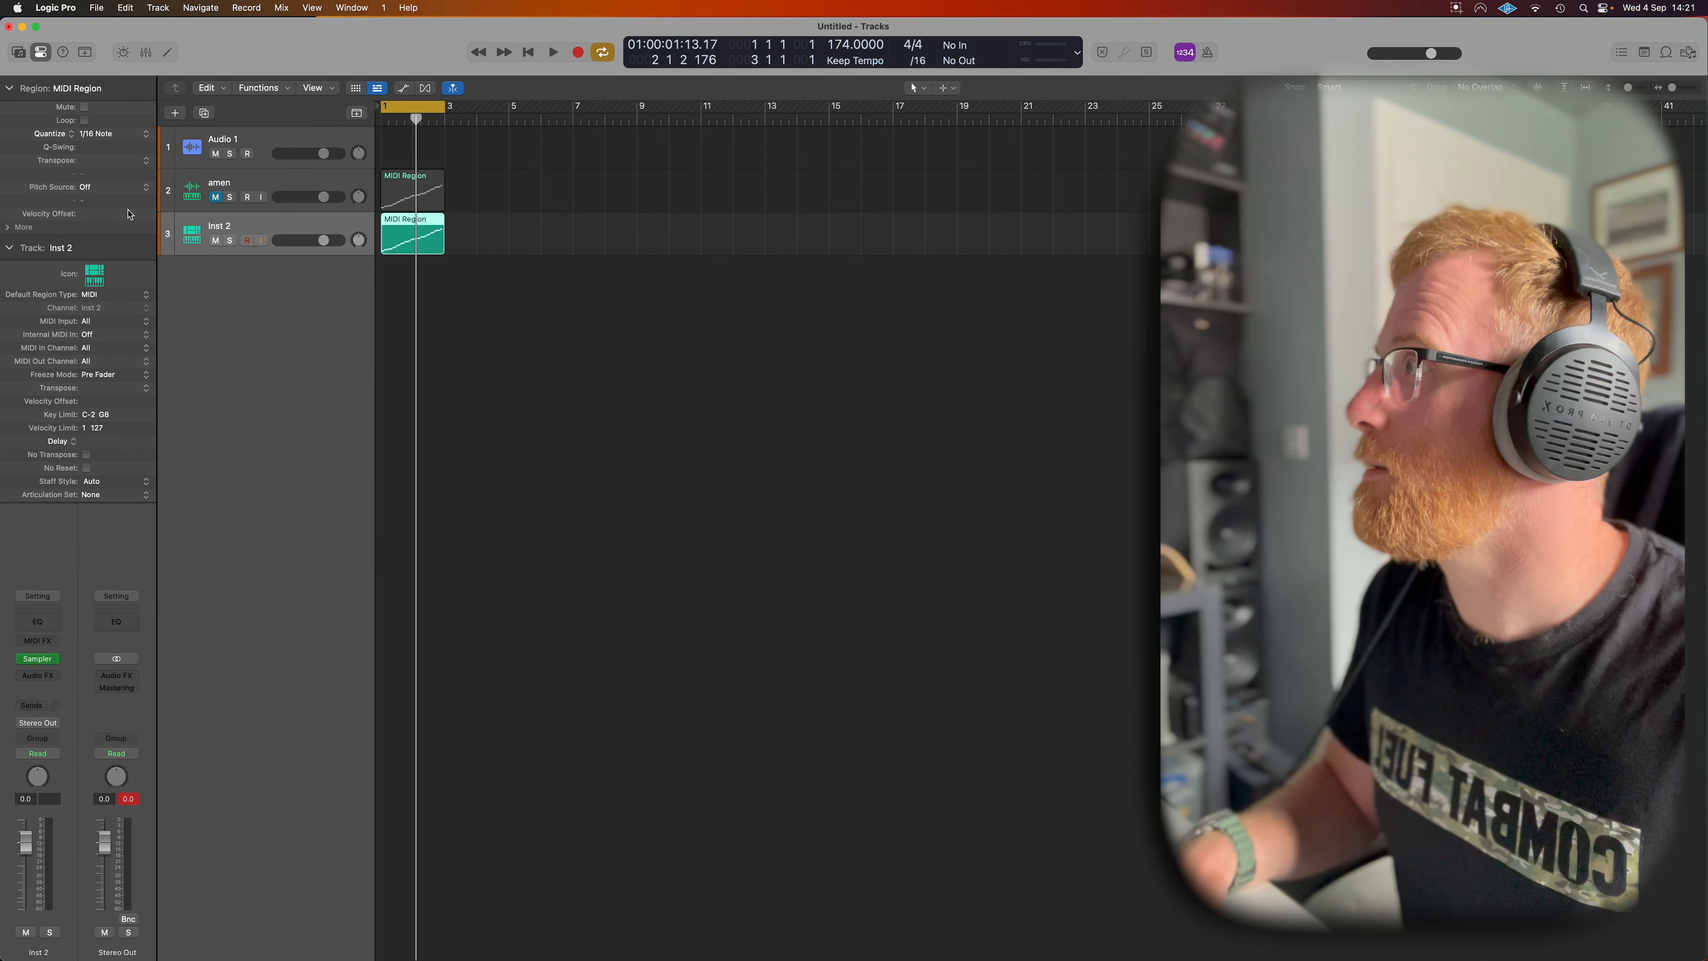
{"action": "key", "text": "space"}
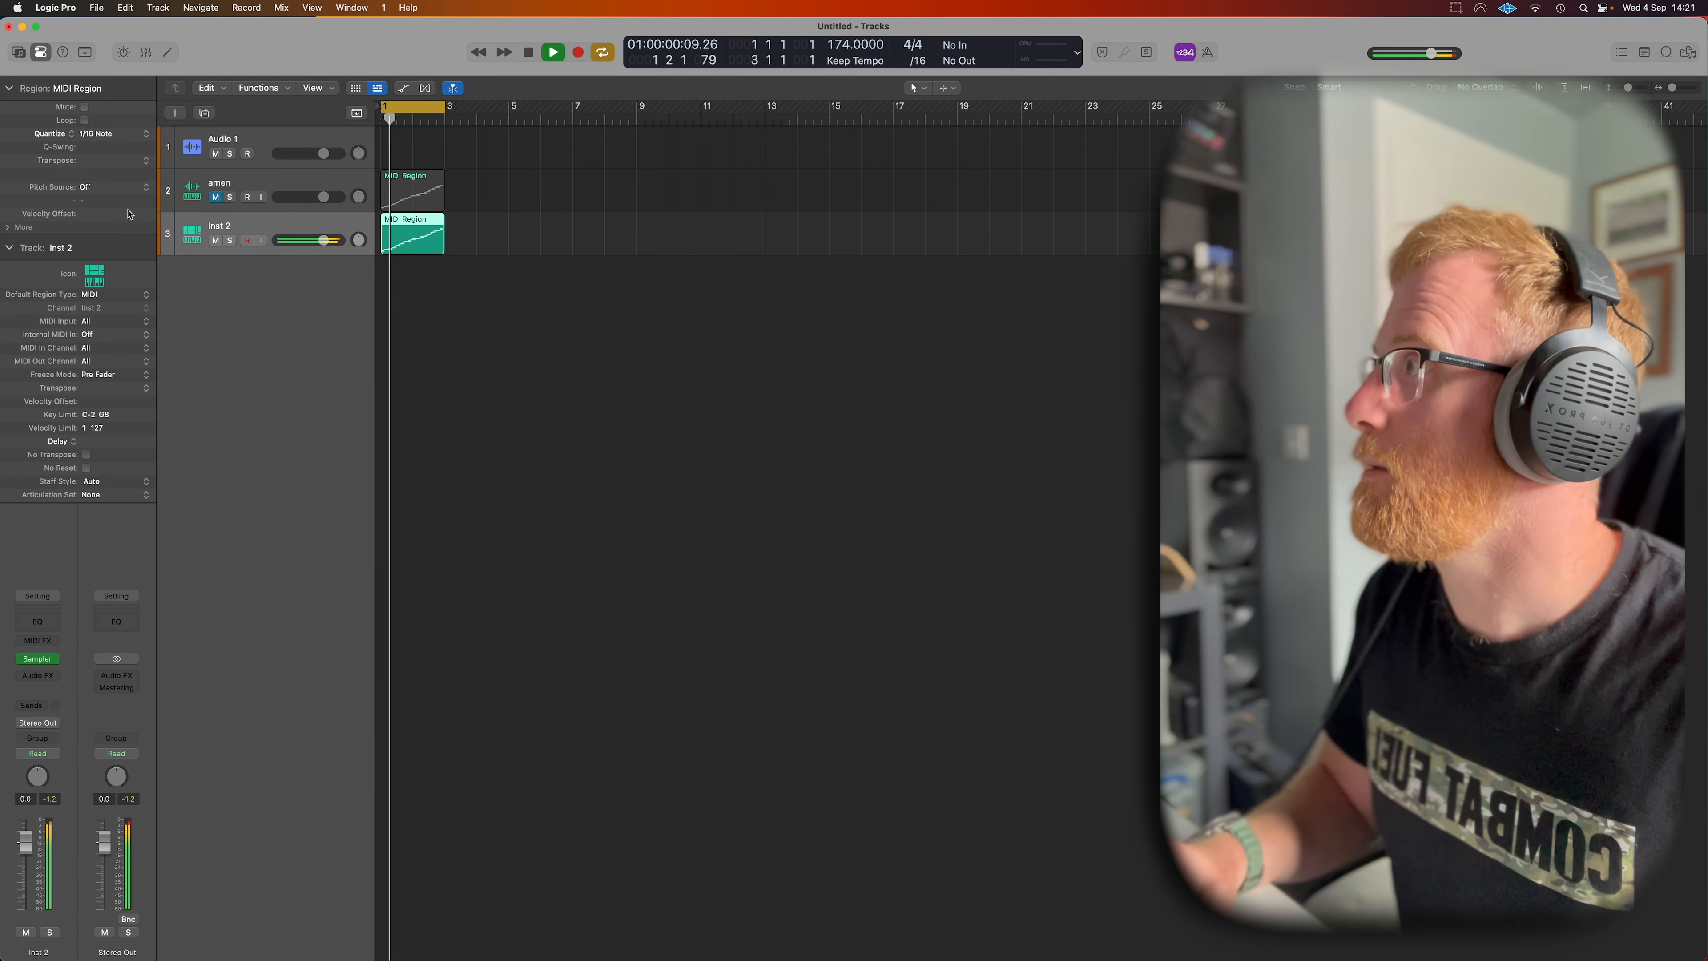
- Open the Sampler on Inst 2, stop playback, and show only the Mapping pane
{"action": "left_click", "coordinate": [38, 663]}
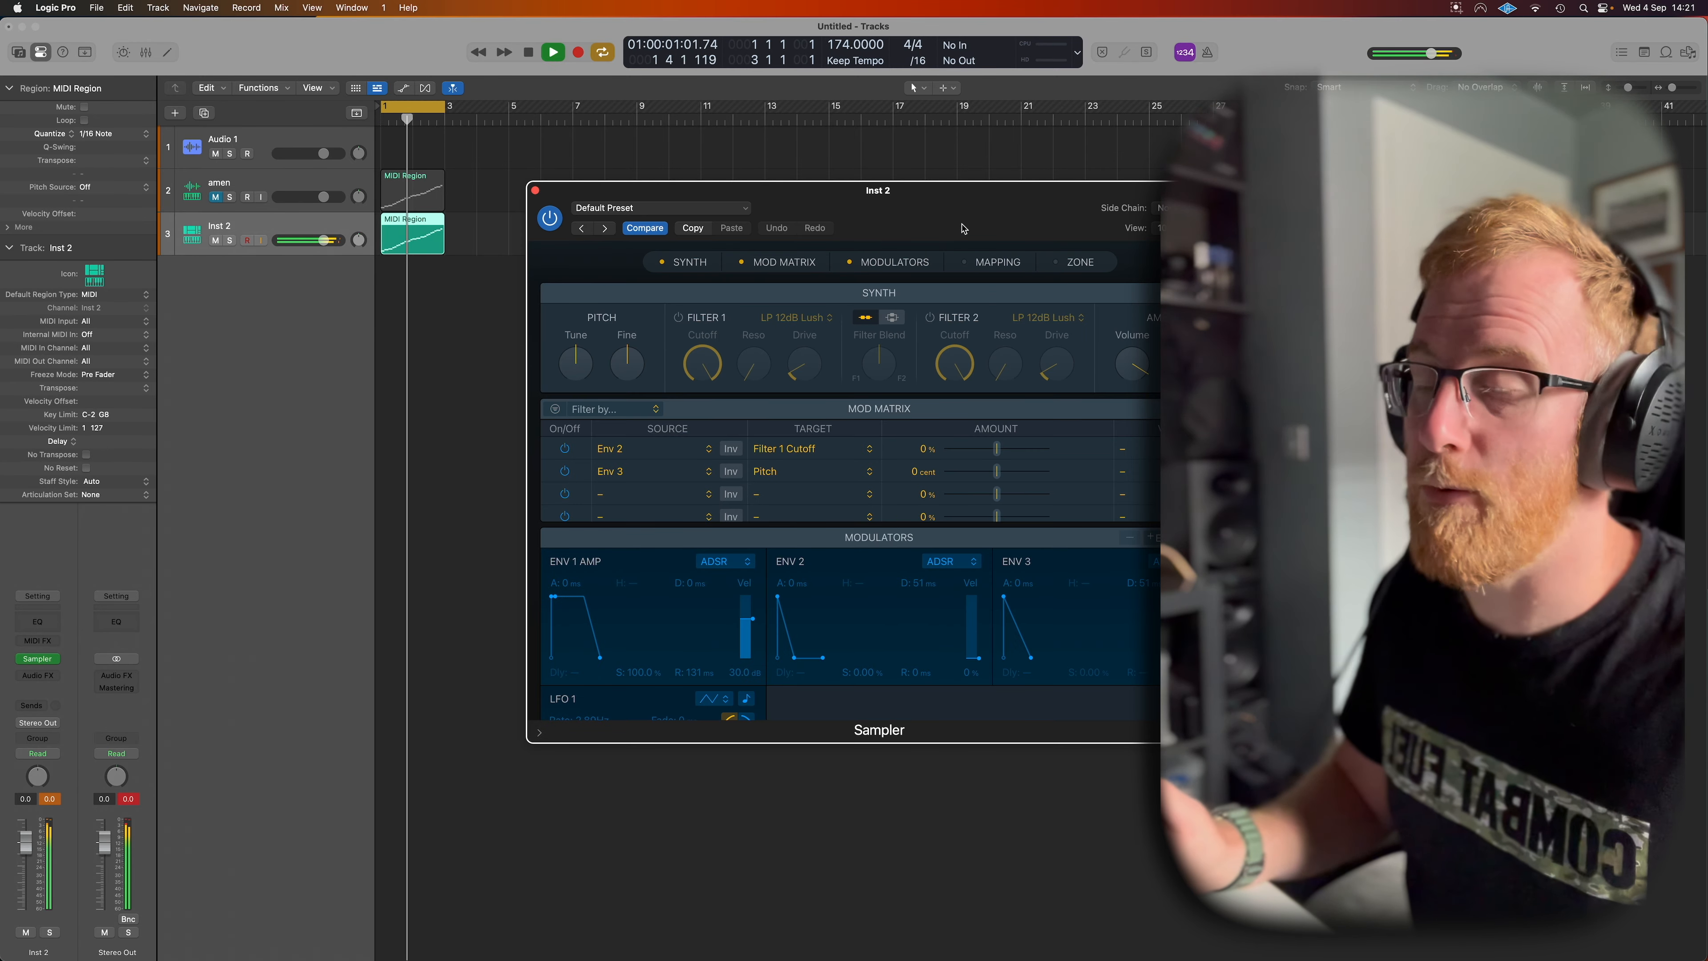
{"action": "key", "text": "space"}
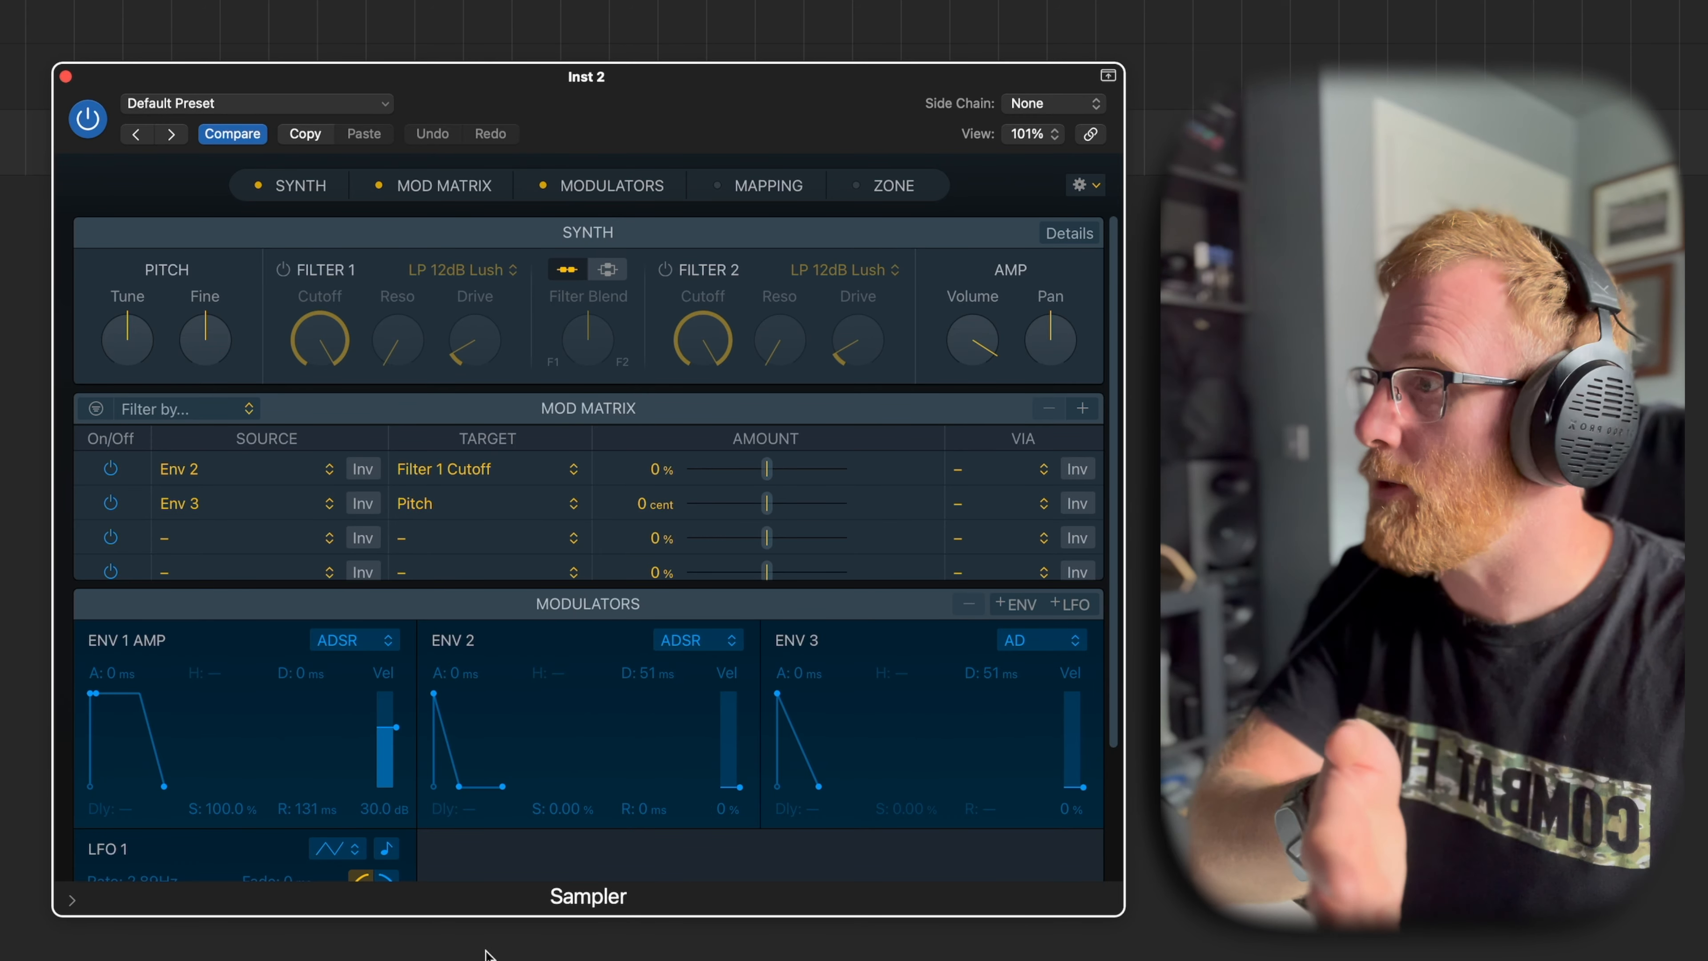
{"action": "left_click", "coordinate": [721, 184]}
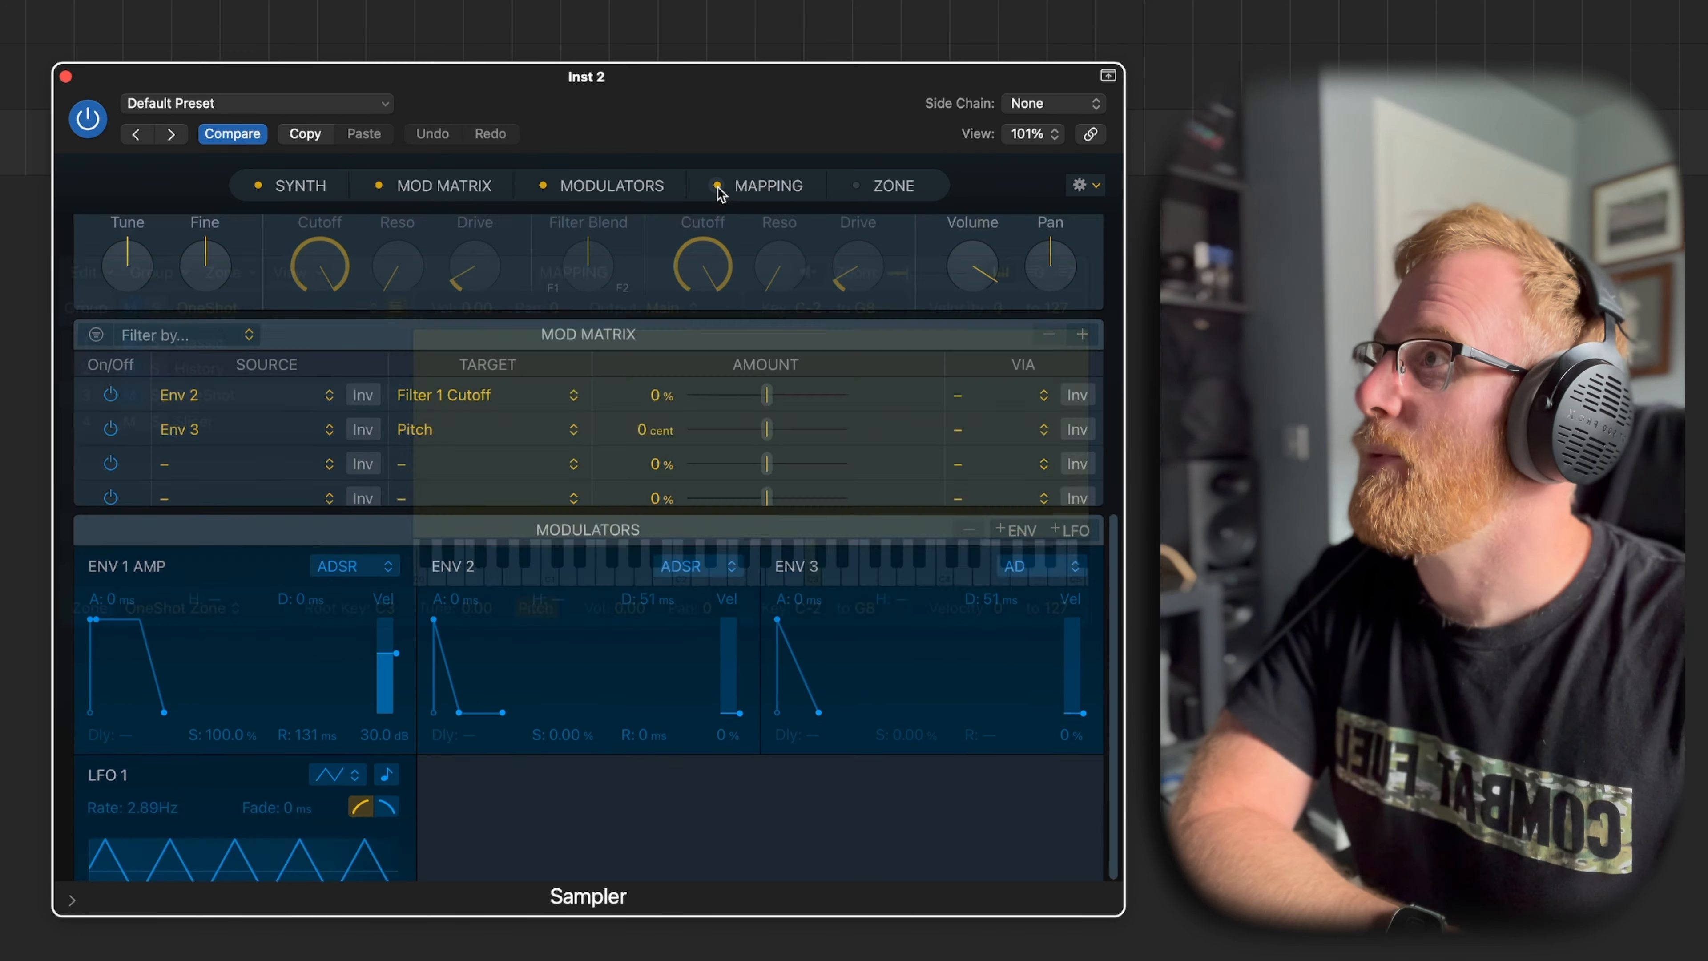
{"action": "left_click", "coordinate": [541, 186]}
{"action": "left_click", "coordinate": [379, 185]}
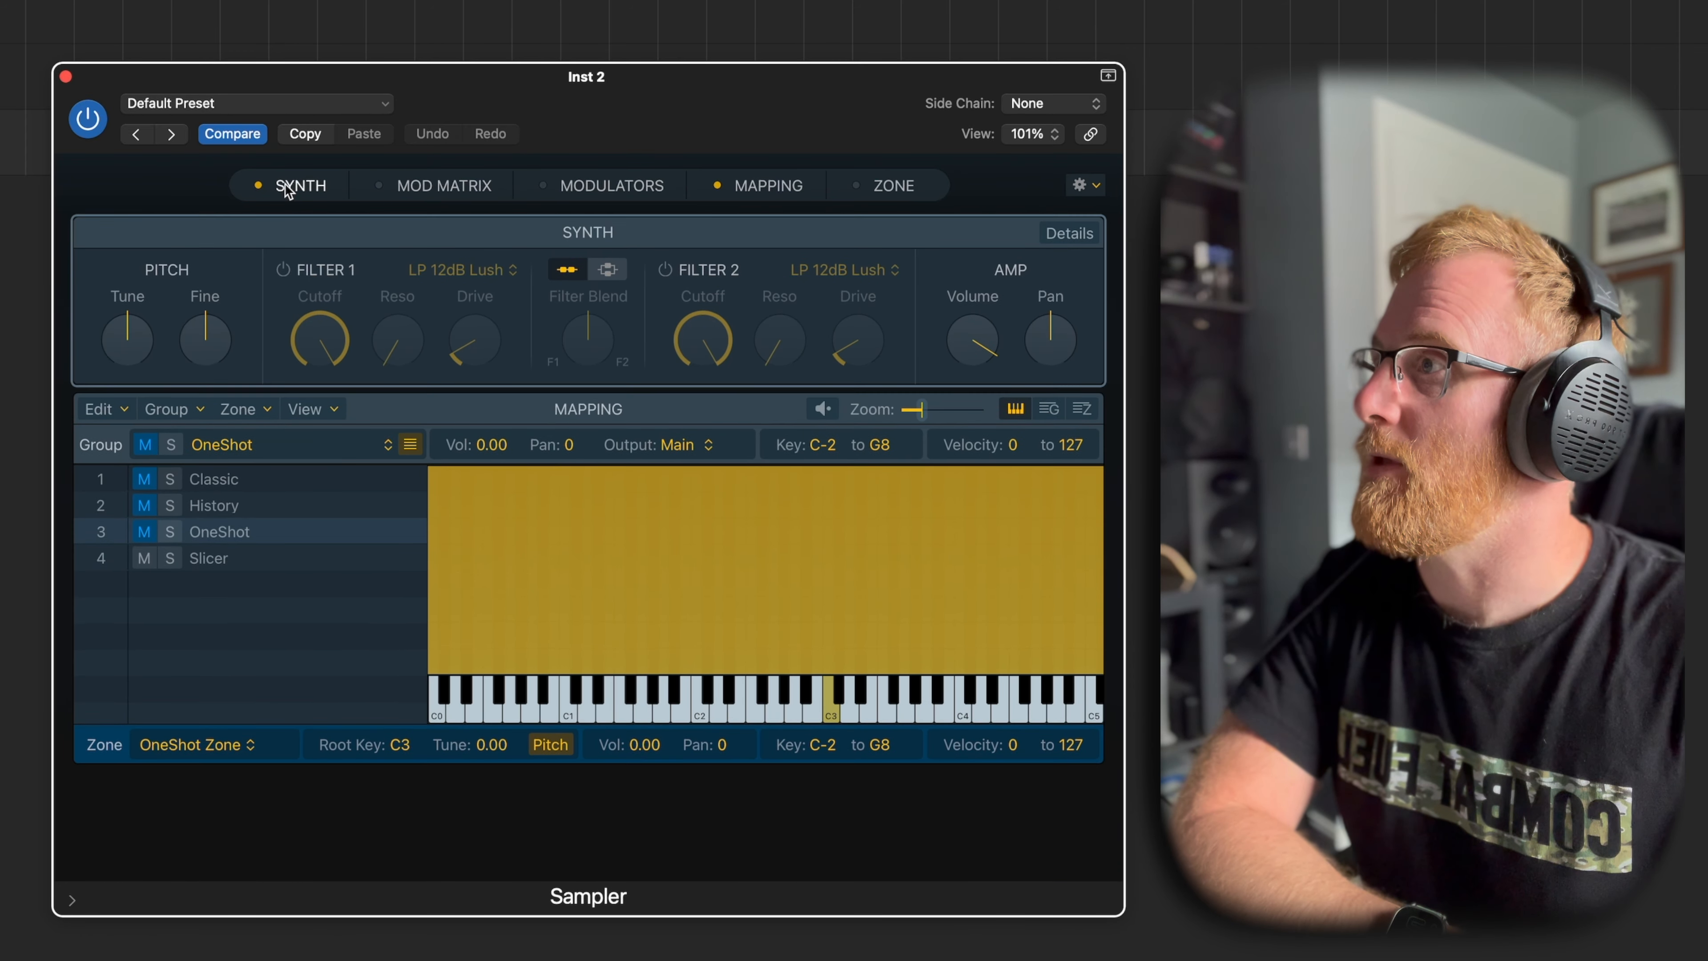
{"action": "left_click", "coordinate": [258, 185]}
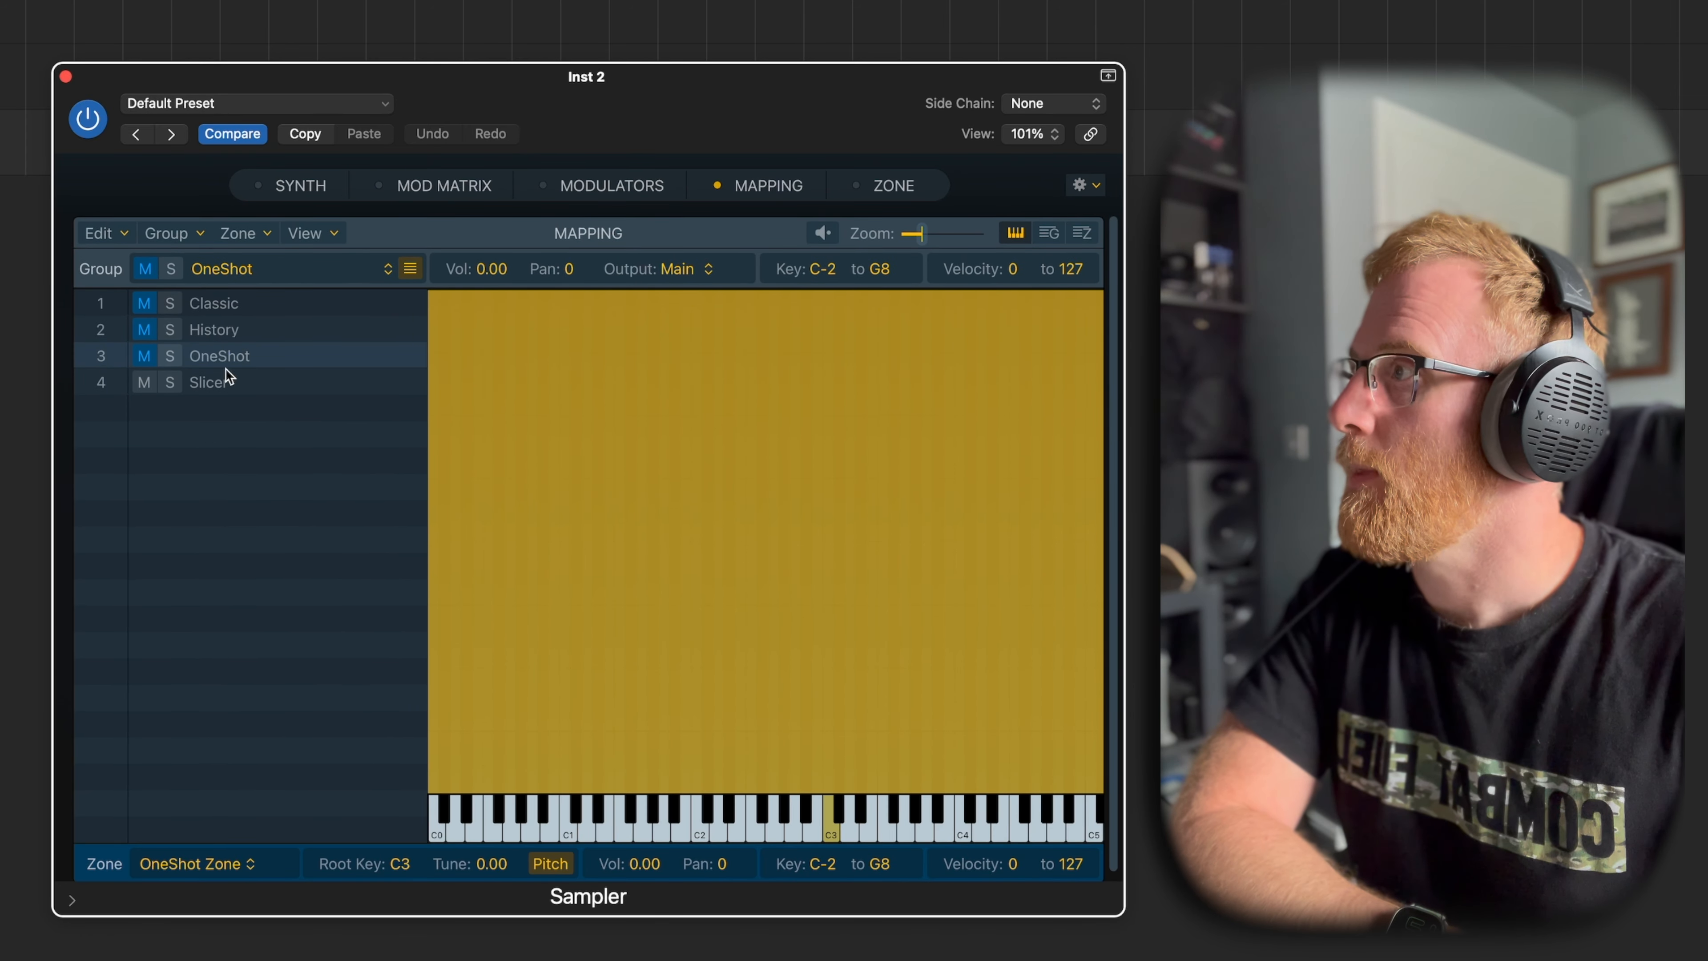
- Select the Slicer group in the mapping and audition its slices from C1 upward on the keyboard
{"action": "left_click", "coordinate": [268, 389]}
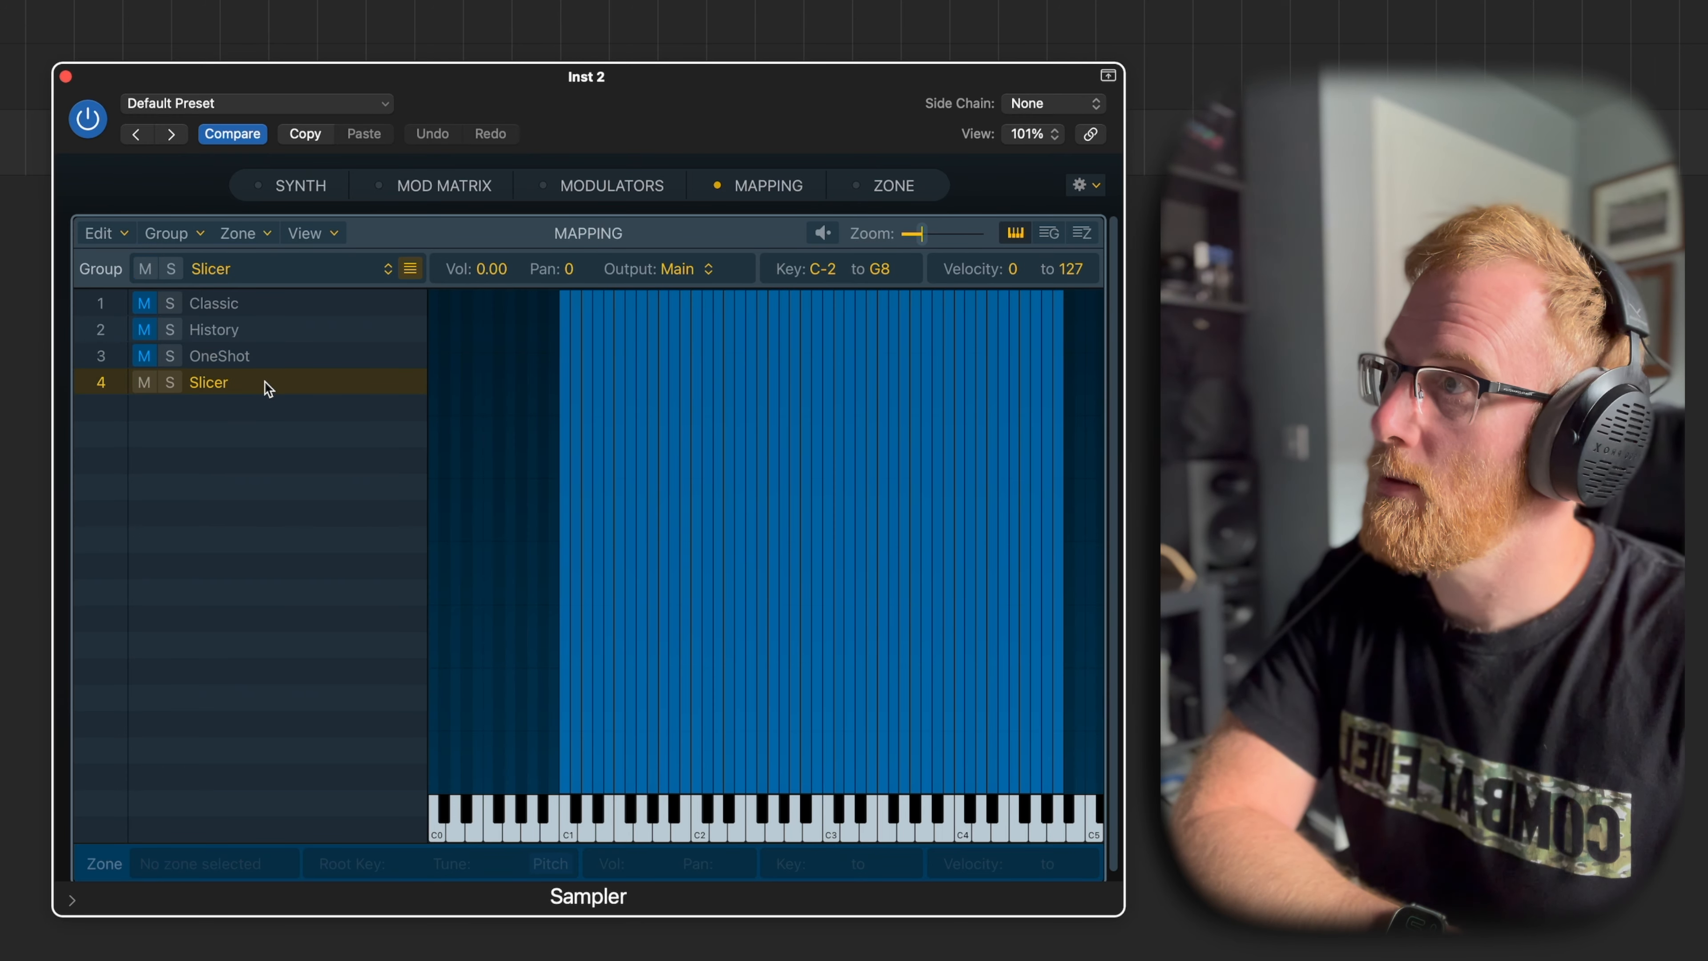
{"action": "left_click", "coordinate": [568, 830]}
{"action": "left_click", "coordinate": [575, 813]}
{"action": "left_click_drag", "start_coordinate": [598, 815], "coordinate": [939, 825]}
{"action": "left_click_drag", "start_coordinate": [808, 835], "coordinate": [794, 866]}
{"action": "left_click", "coordinate": [1170, 888]}
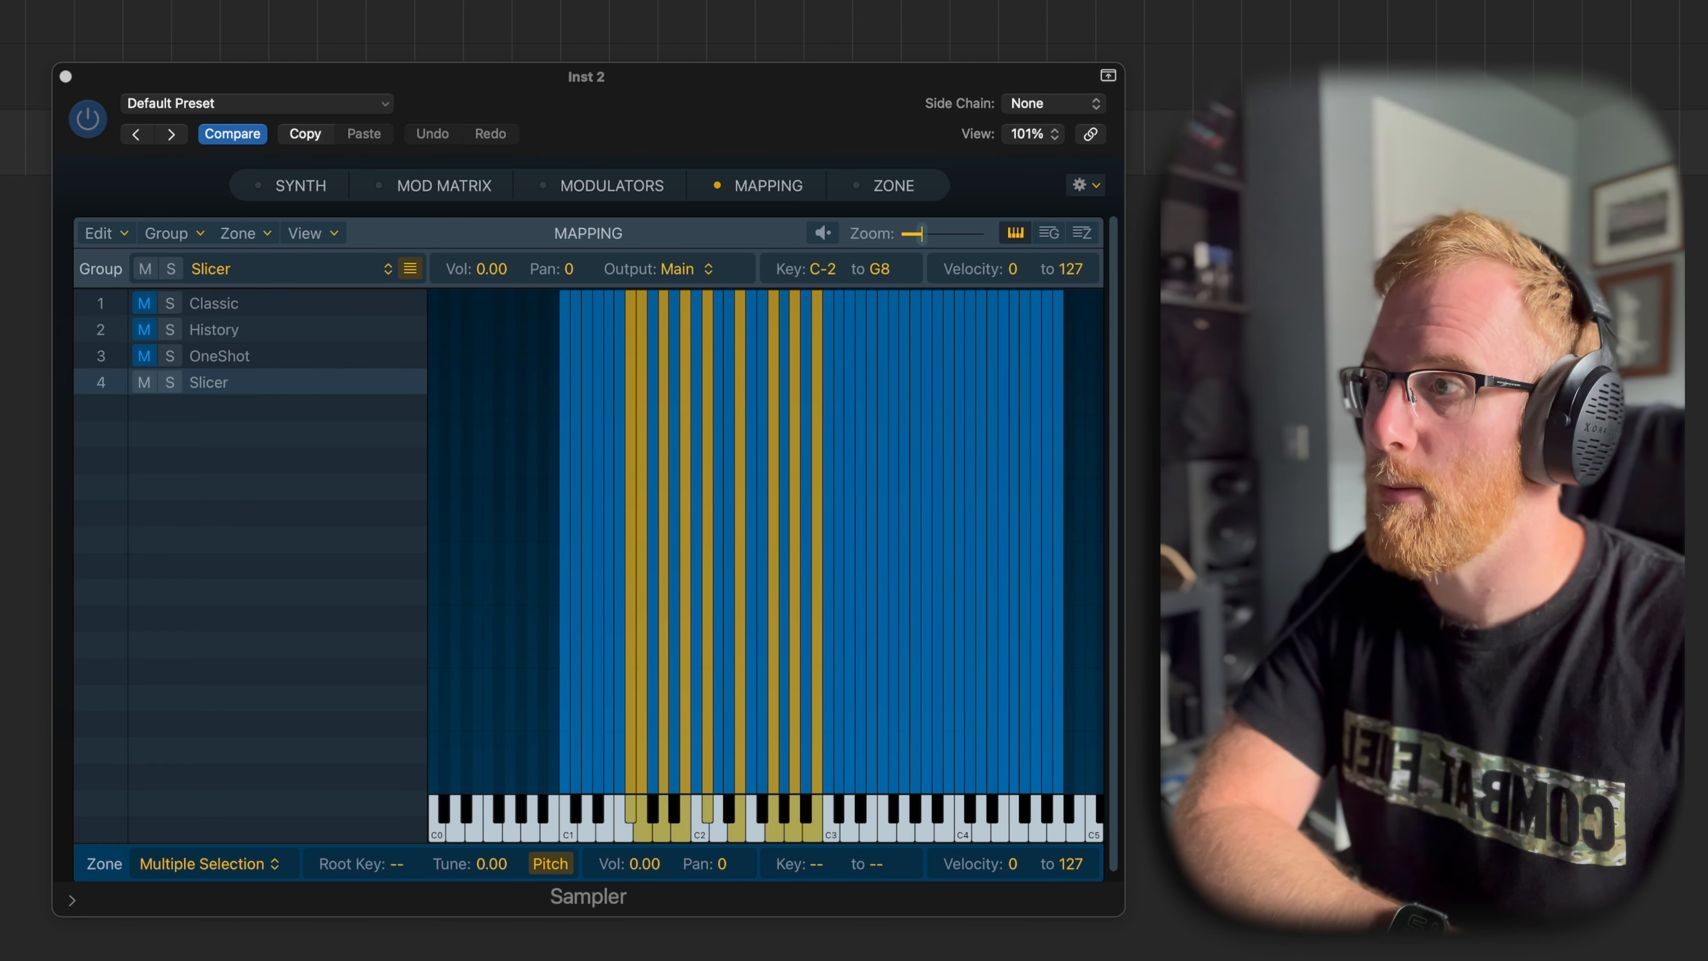
{"action": "left_click", "coordinate": [528, 831]}
{"action": "left_click", "coordinate": [570, 832]}
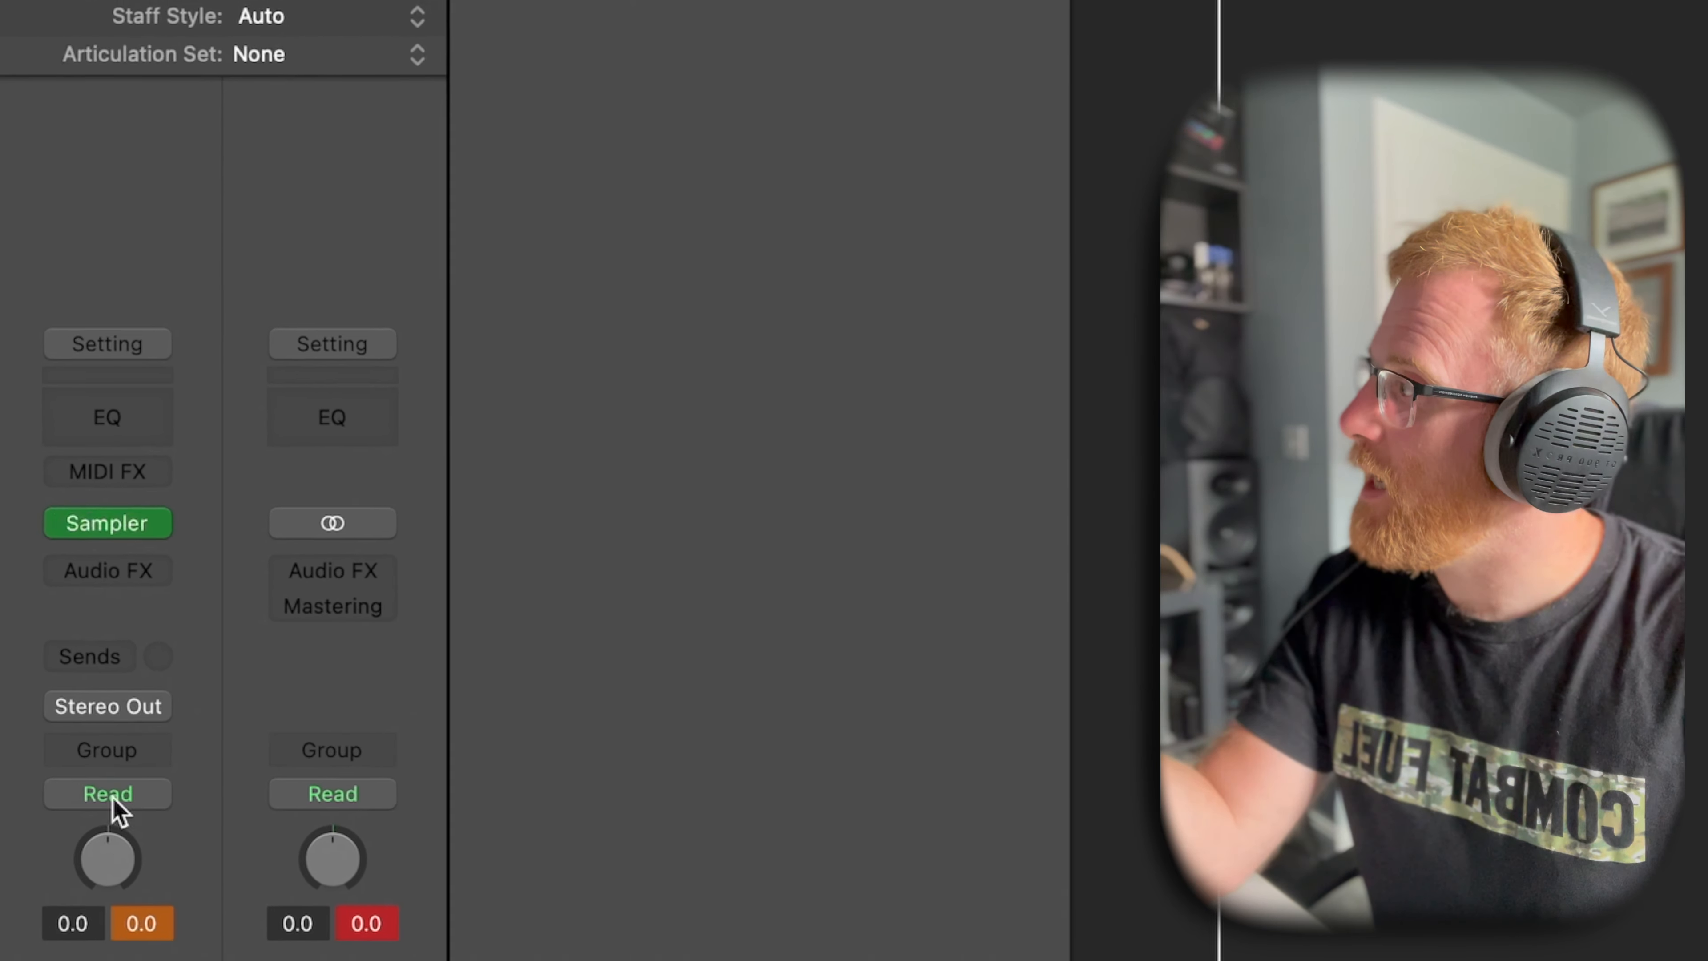
- Switch the Inst 2 instrument to the Multi-Output version of Sampler (Multi-Sample)
{"action": "mouse_move", "coordinate": [84, 527]}
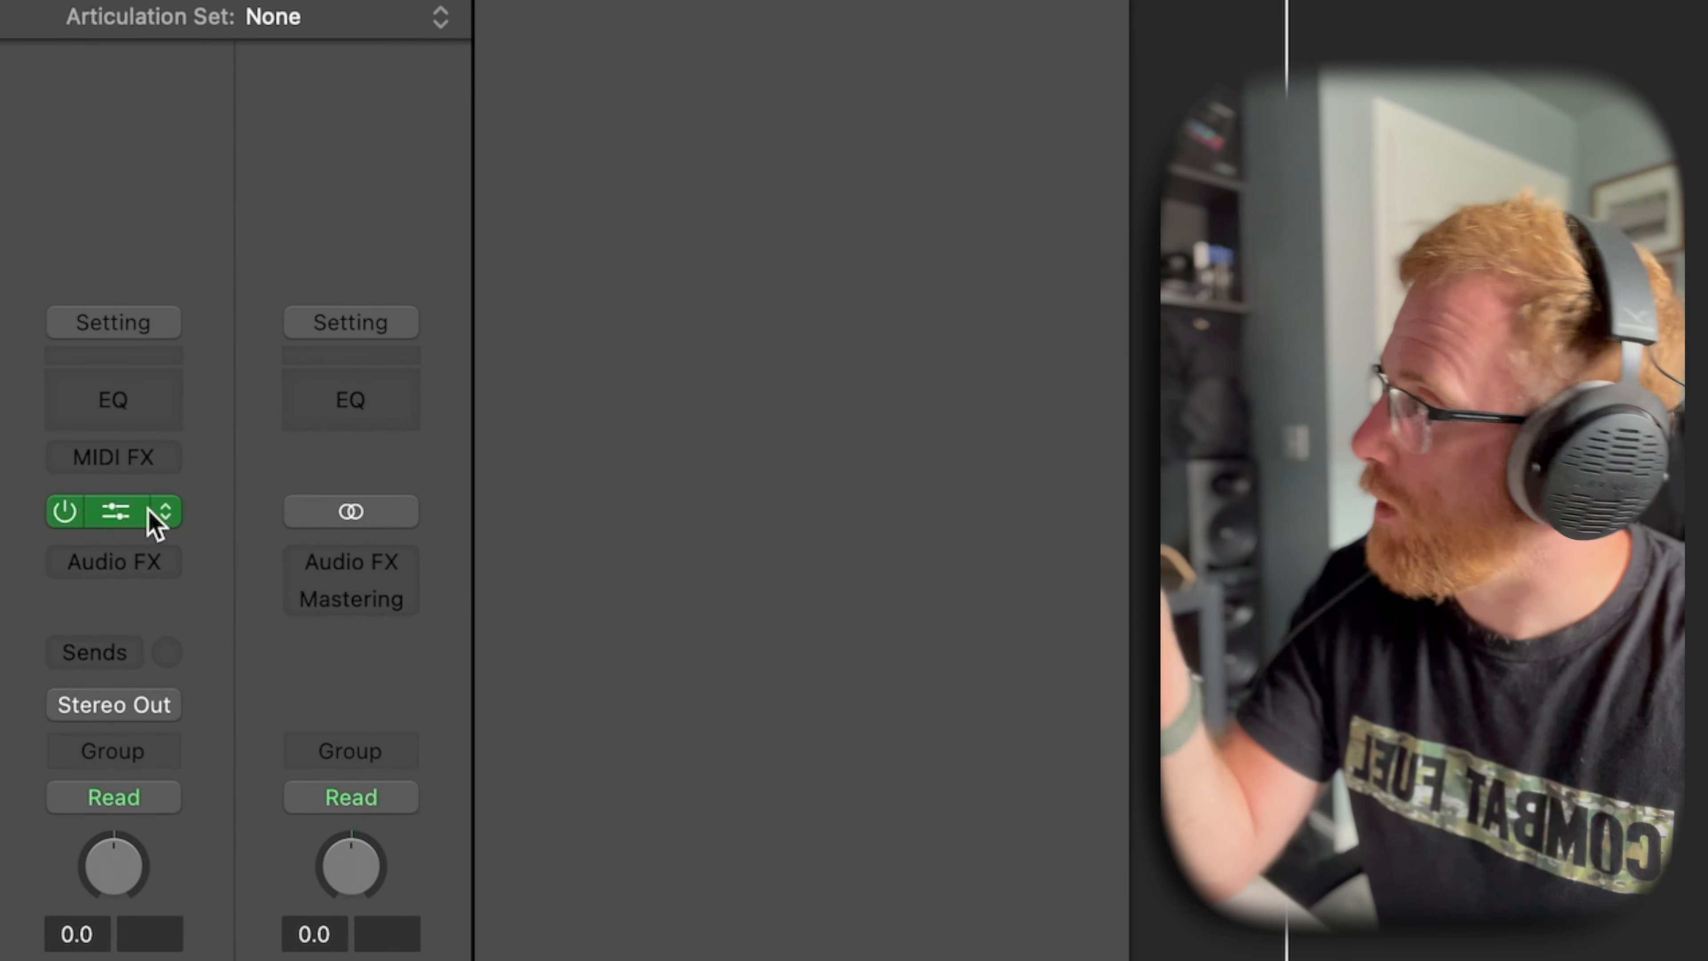
{"action": "left_click", "coordinate": [160, 512]}
{"action": "mouse_move", "coordinate": [165, 521]}
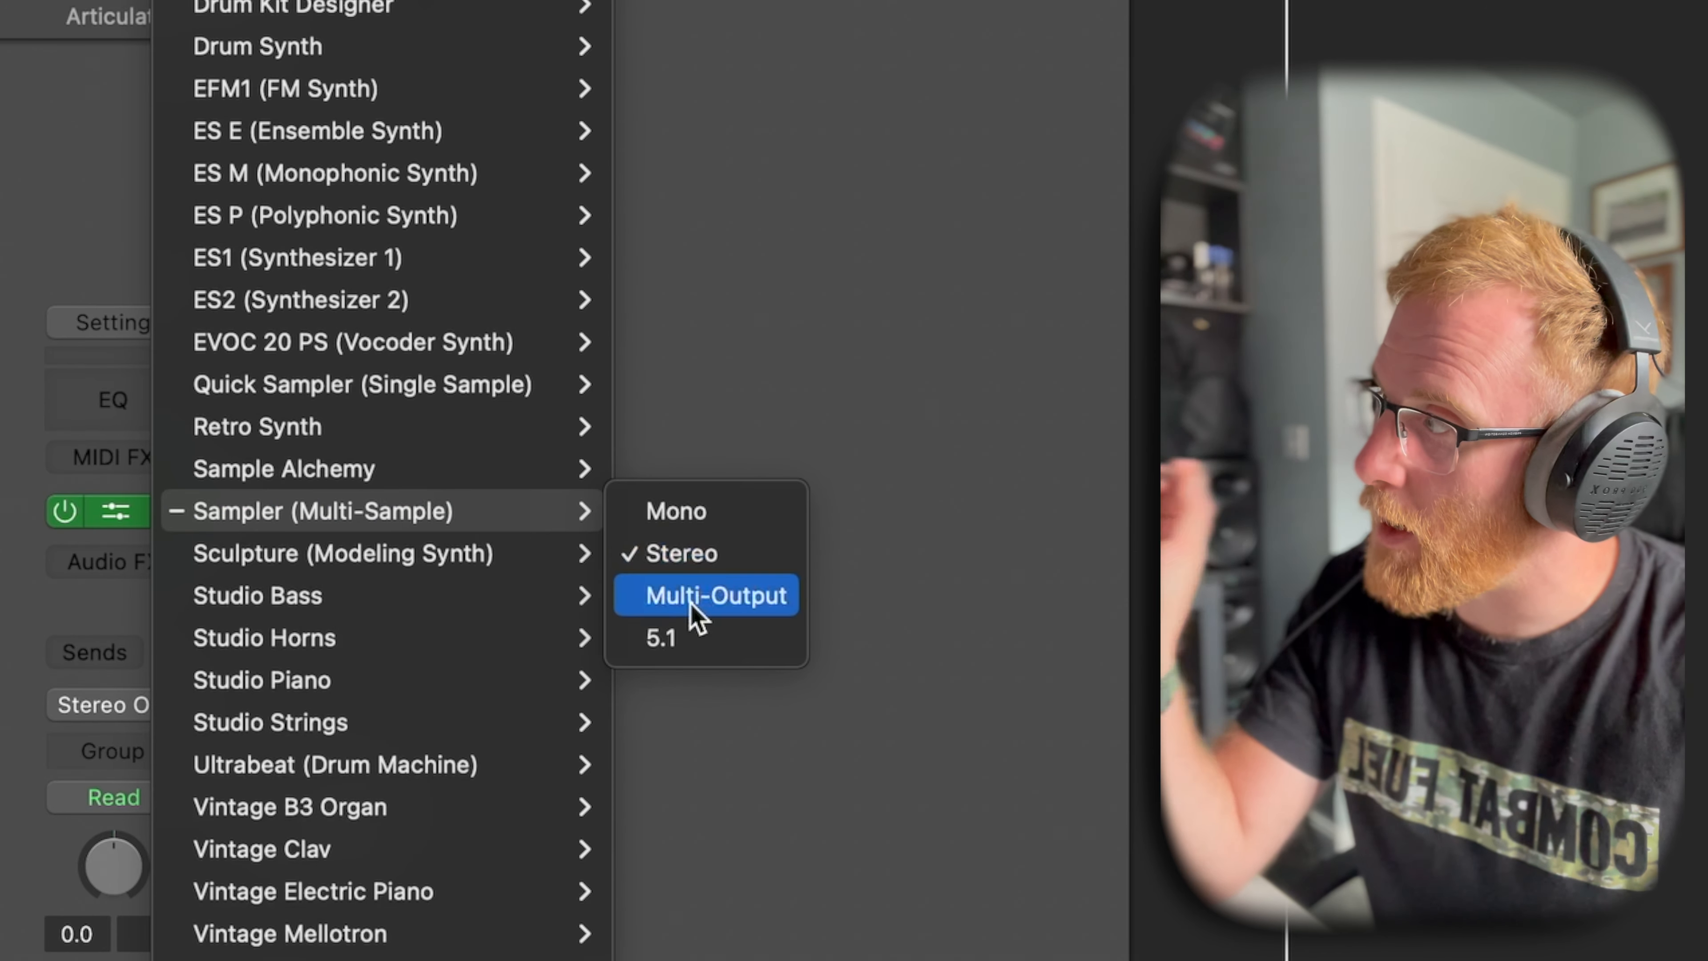
{"action": "left_click", "coordinate": [696, 606]}
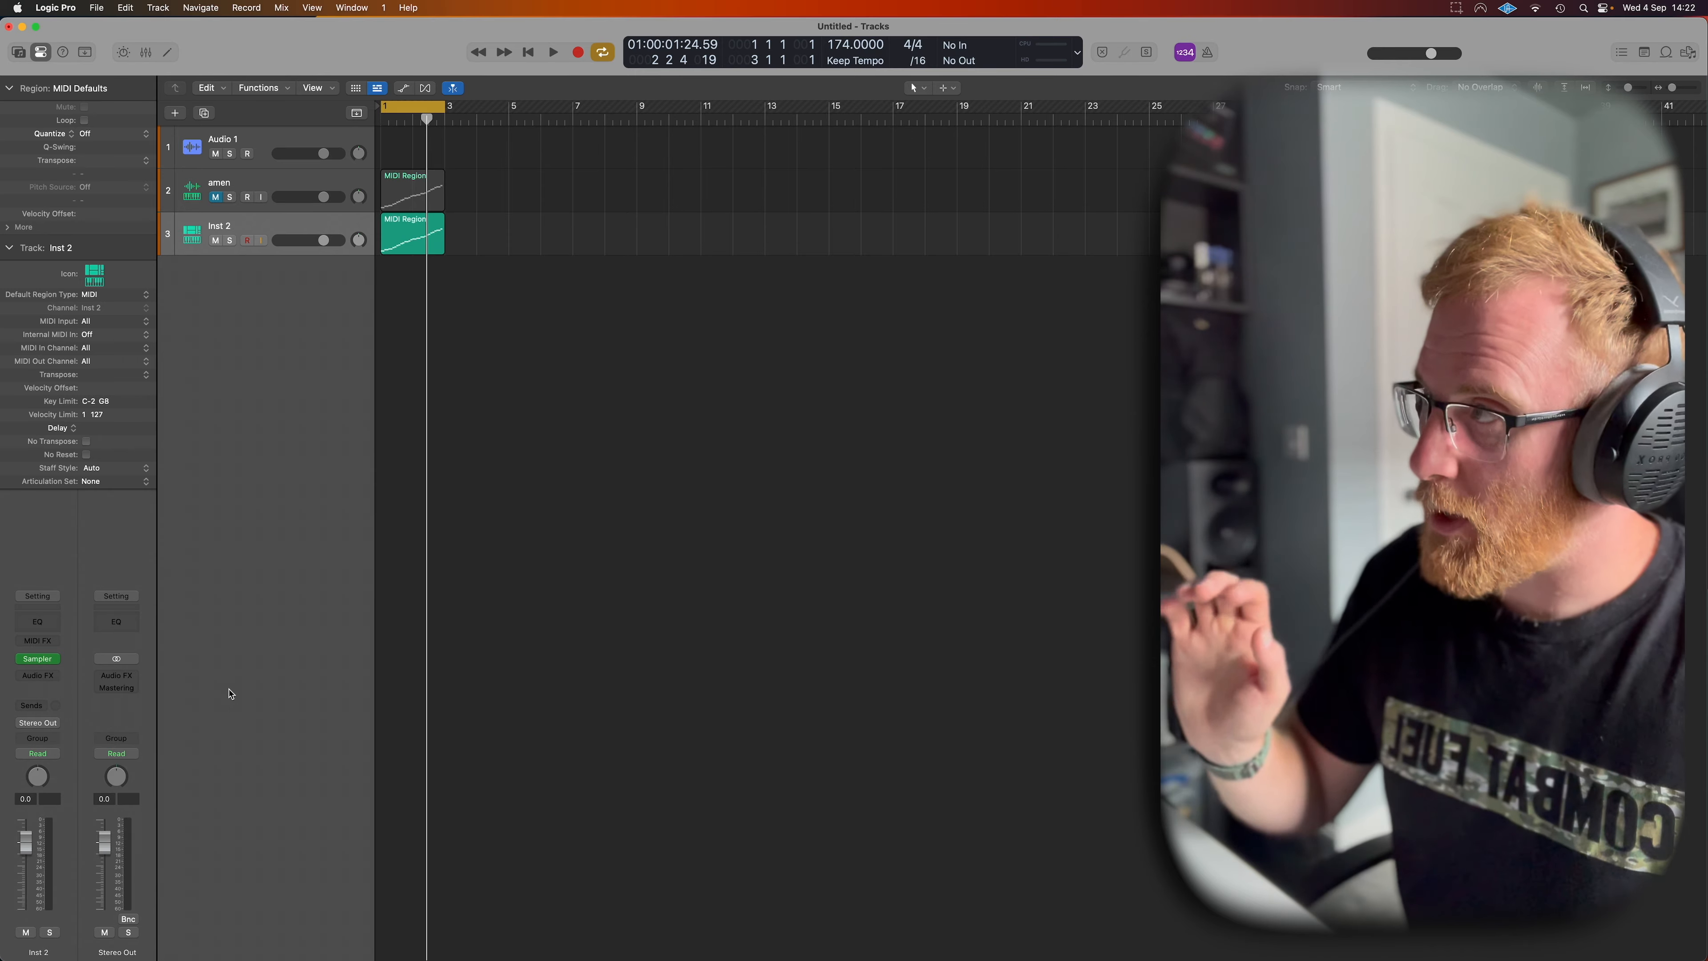
- Show the Mixer and add two aux output channels to the Inst 2 Sampler
{"action": "key", "text": "x"}
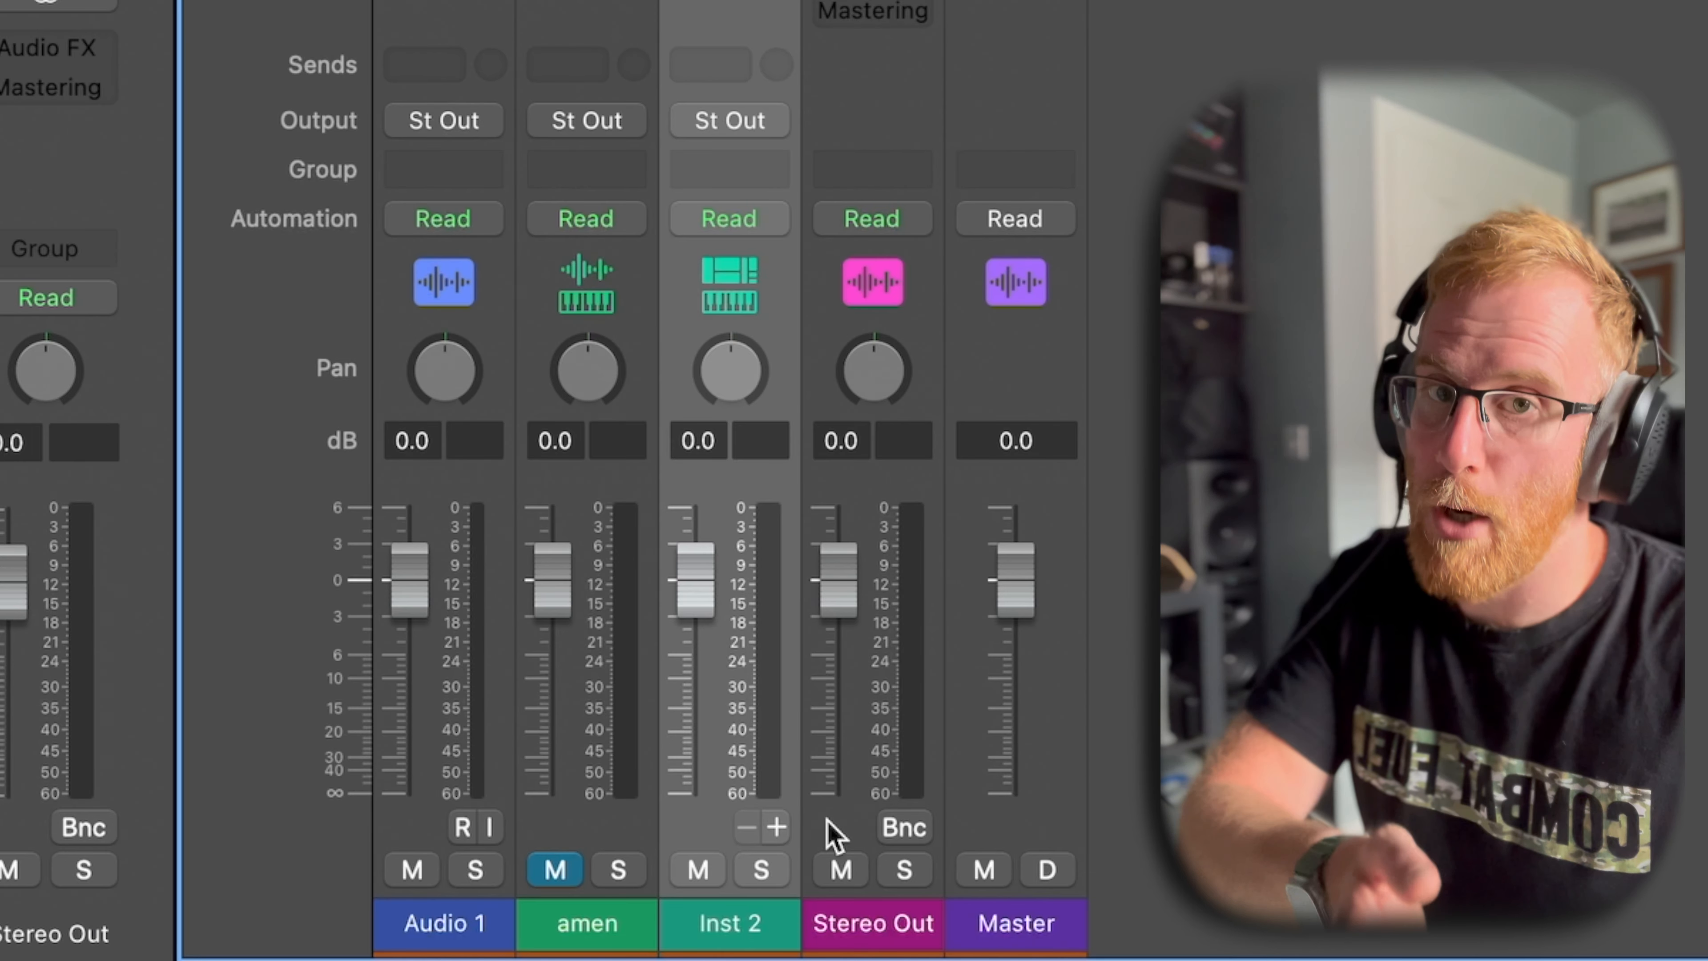
{"action": "left_click", "coordinate": [776, 827]}
{"action": "left_click", "coordinate": [776, 826]}
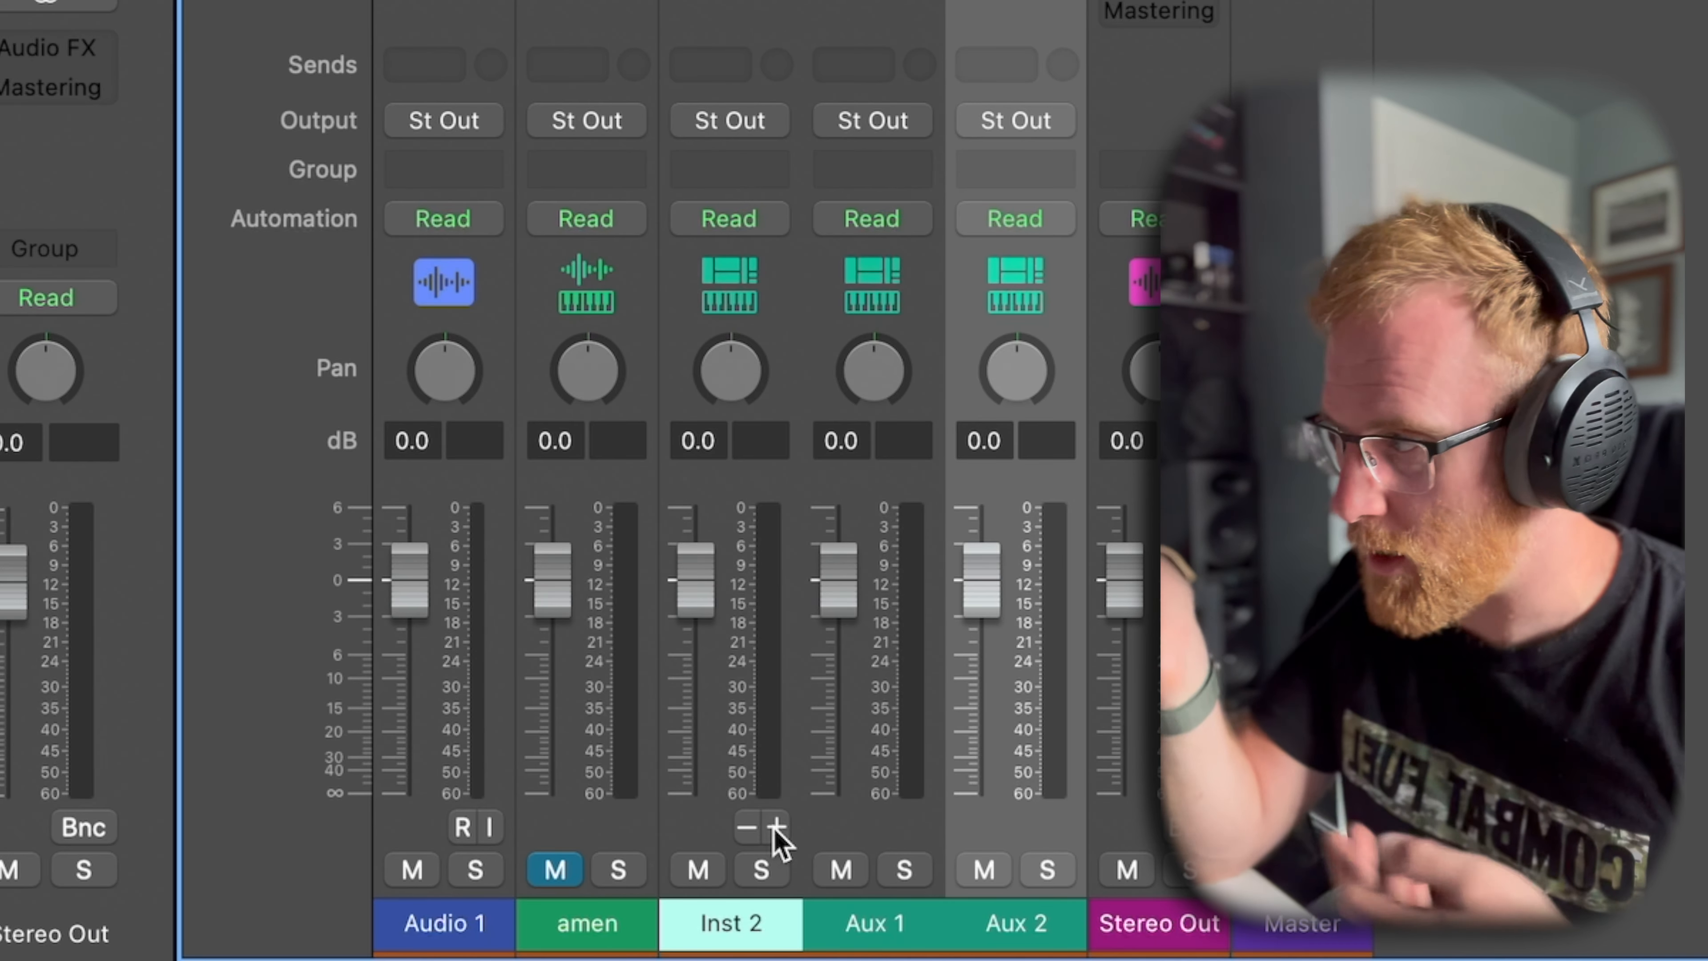
- Rename the Inst 2, Aux 1 and Aux 2 channel strips as Hat, Snare and Kick
{"action": "left_click", "coordinate": [748, 929]}
{"action": "double_click", "coordinate": [748, 930]}
{"action": "type", "text": "Hat"}
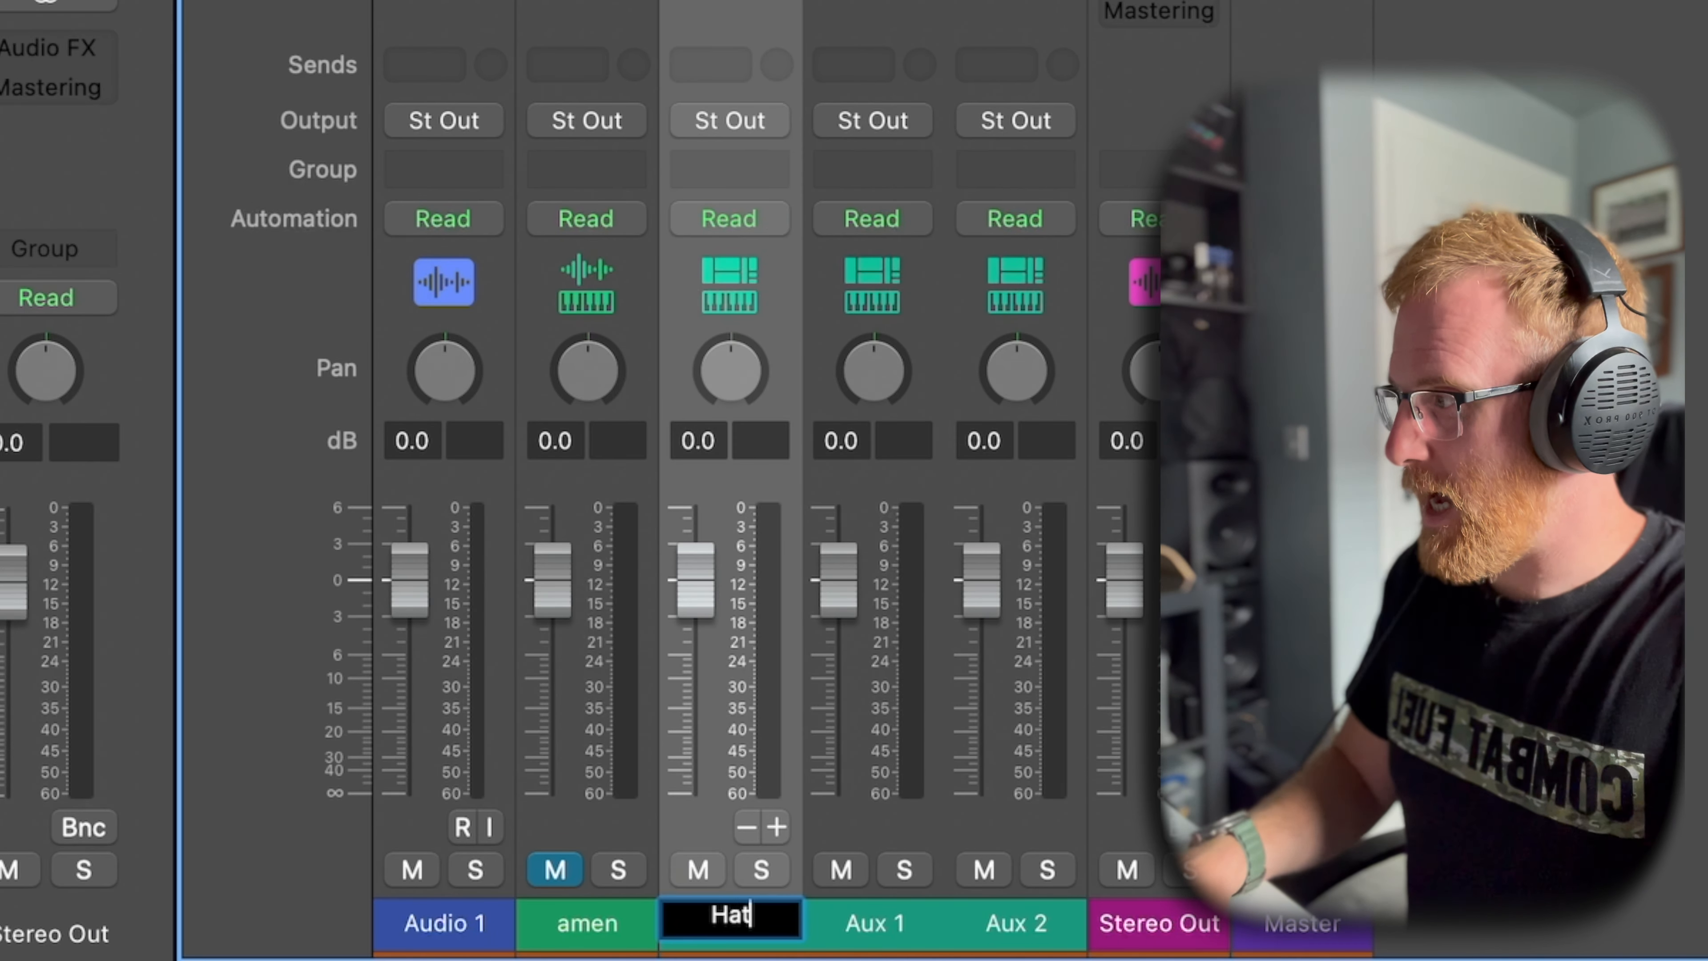
{"action": "key", "text": "Return"}
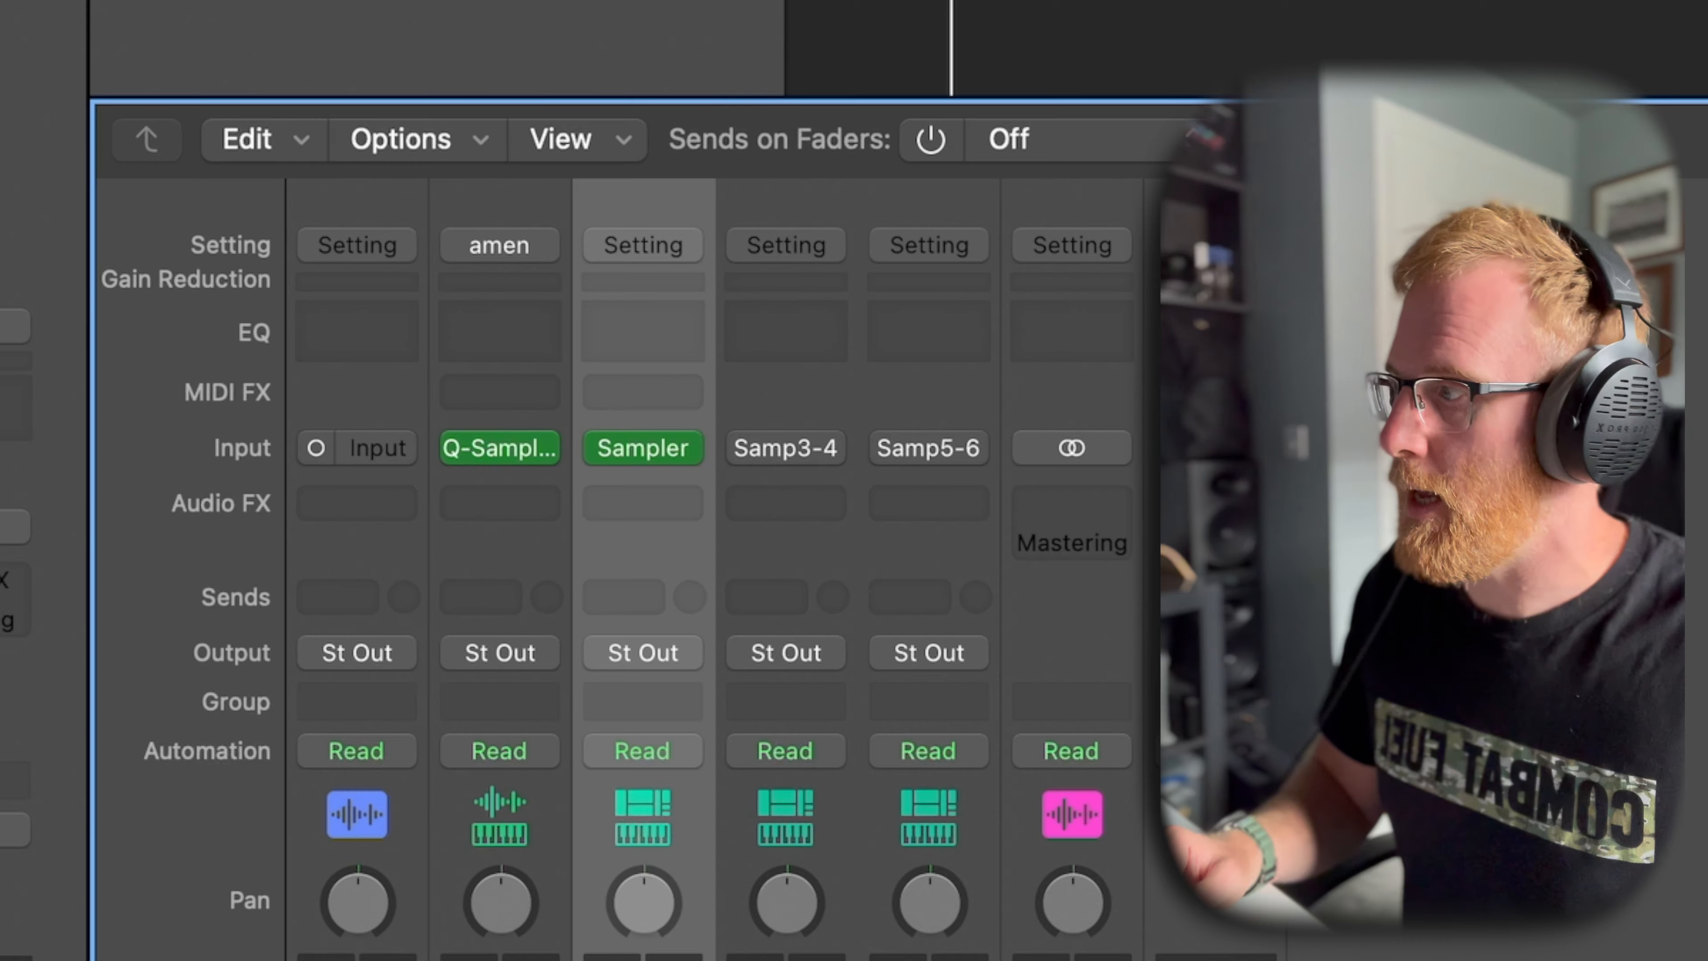
{"action": "double_click", "coordinate": [873, 918]}
{"action": "type", "text": "Snar"}
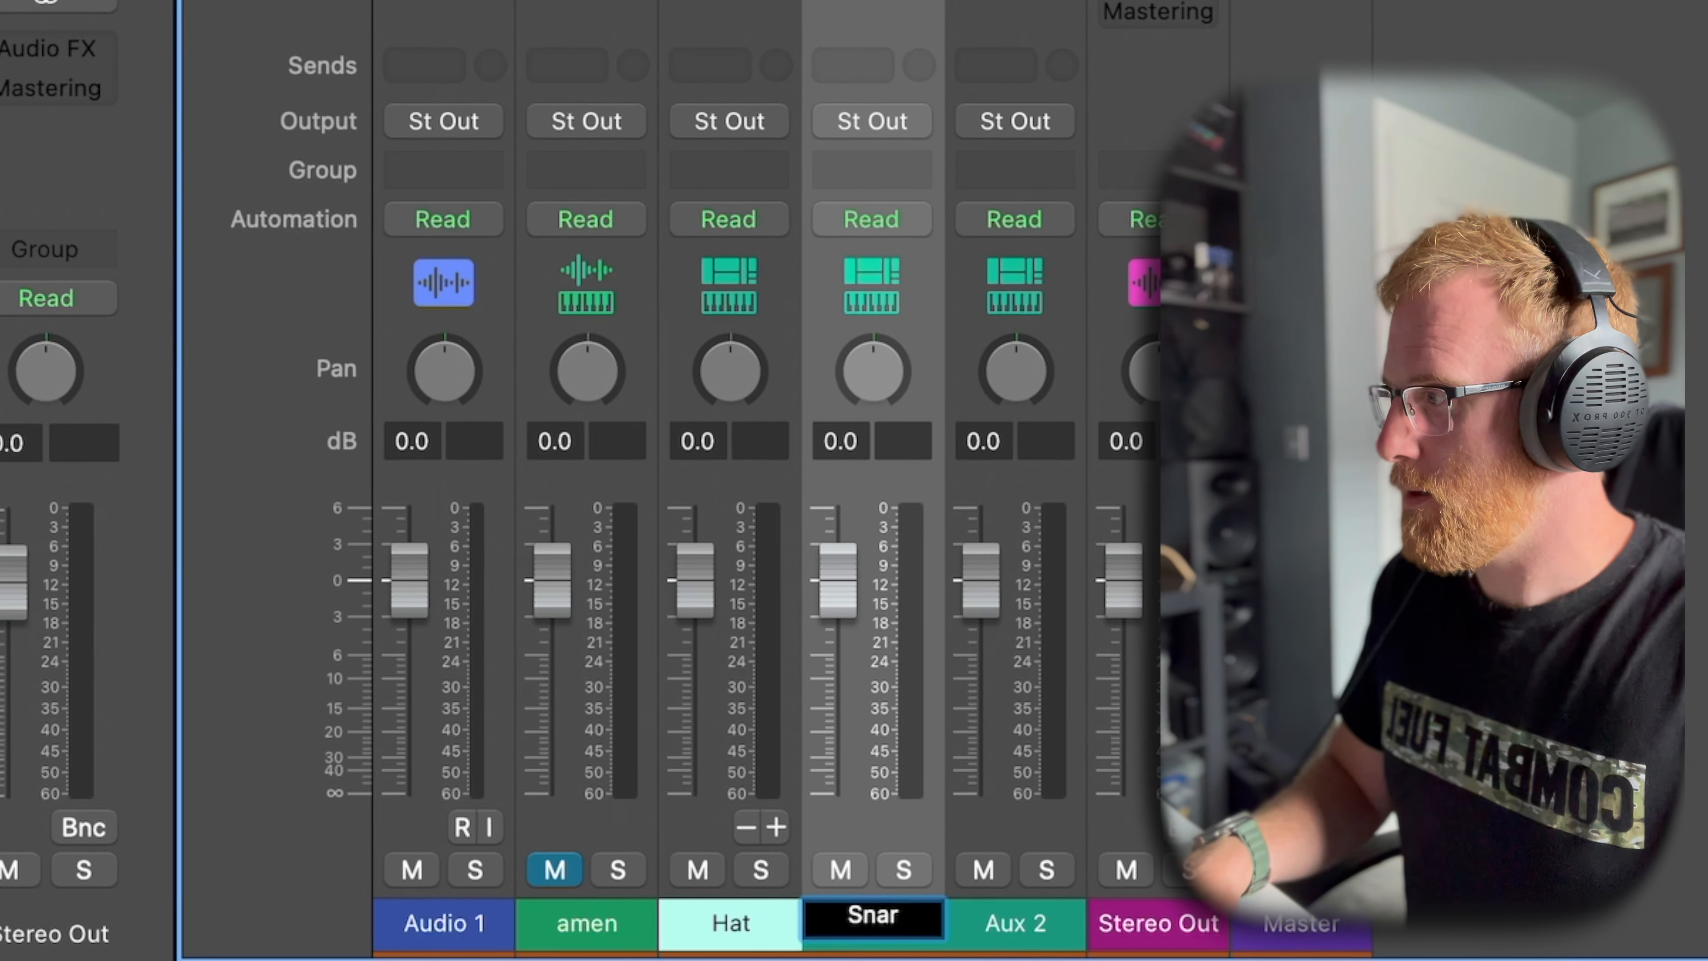
{"action": "type", "text": "e"}
{"action": "double_click", "coordinate": [1009, 919]}
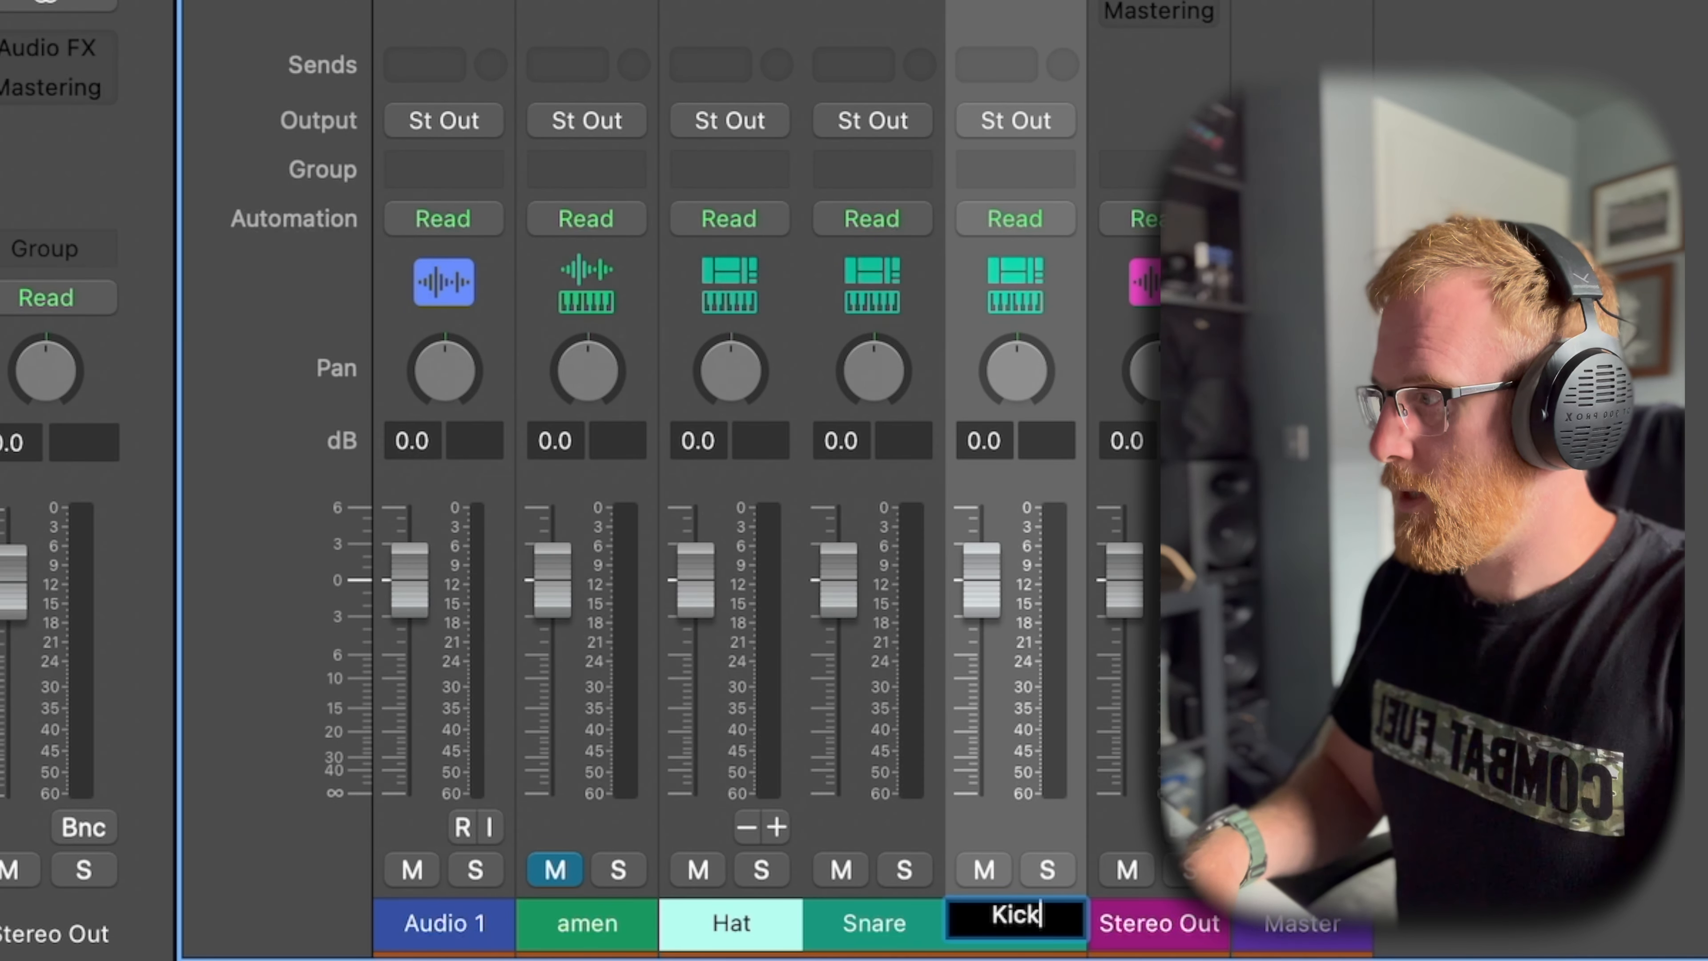
{"action": "key", "text": "Return"}
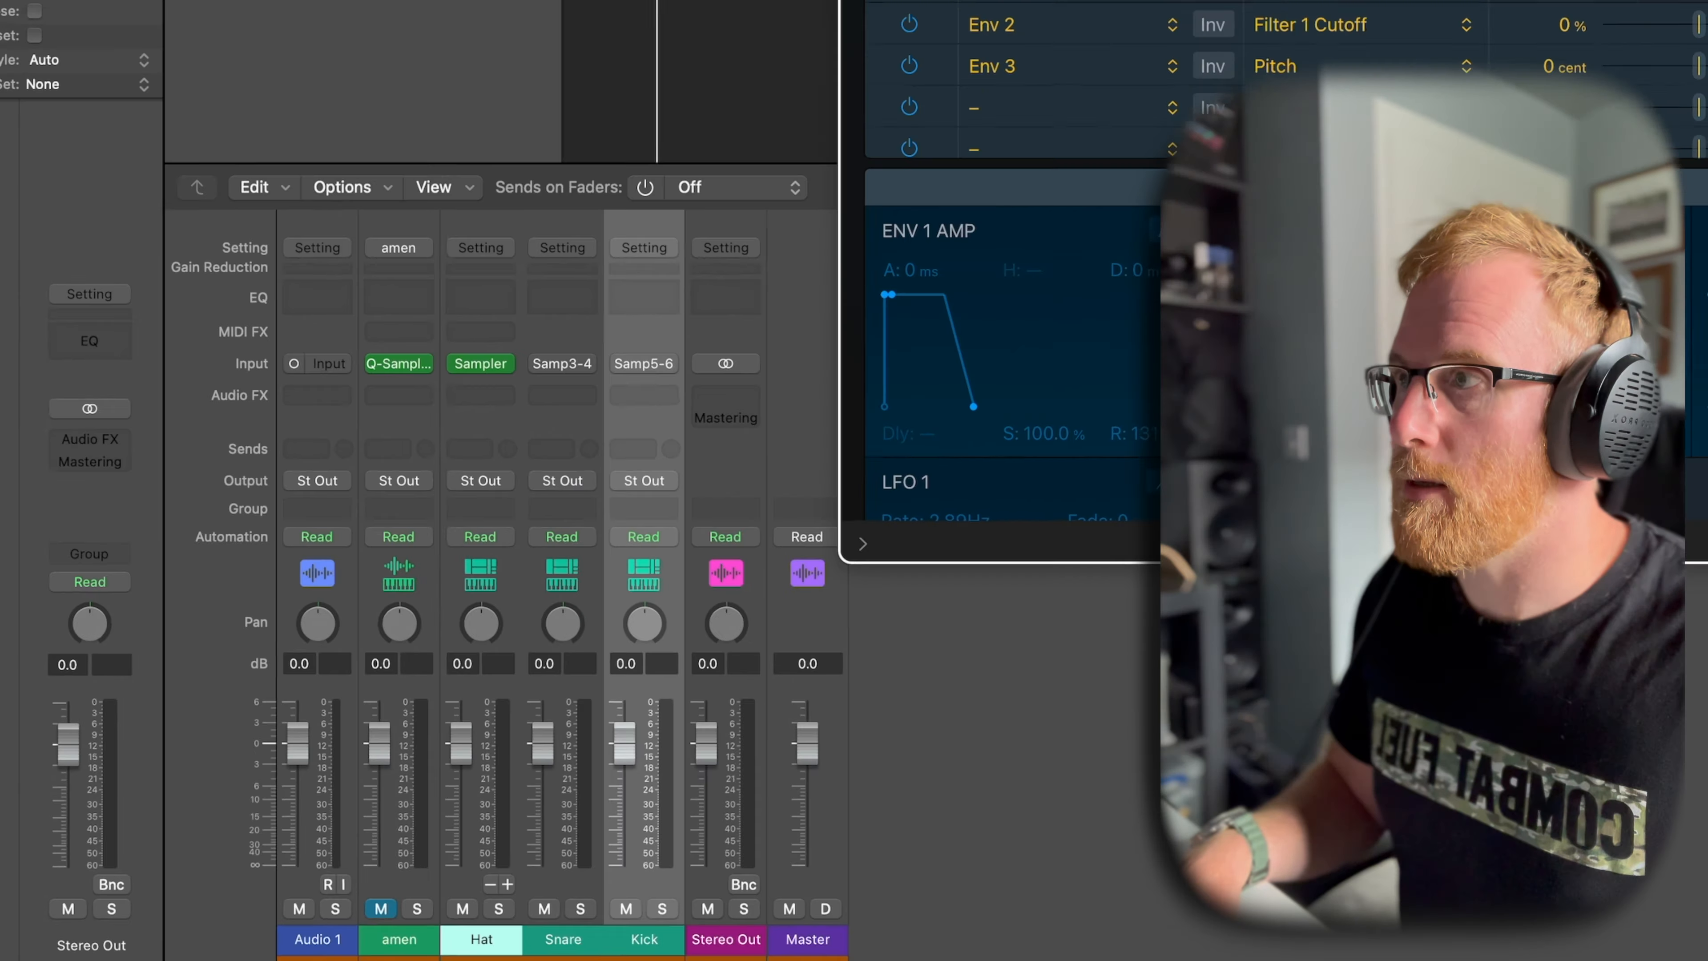
- Display the Hat Sampler's Slicer mapping as a zone list, showing its output and playback columns
{"action": "left_click", "coordinate": [1012, 223]}
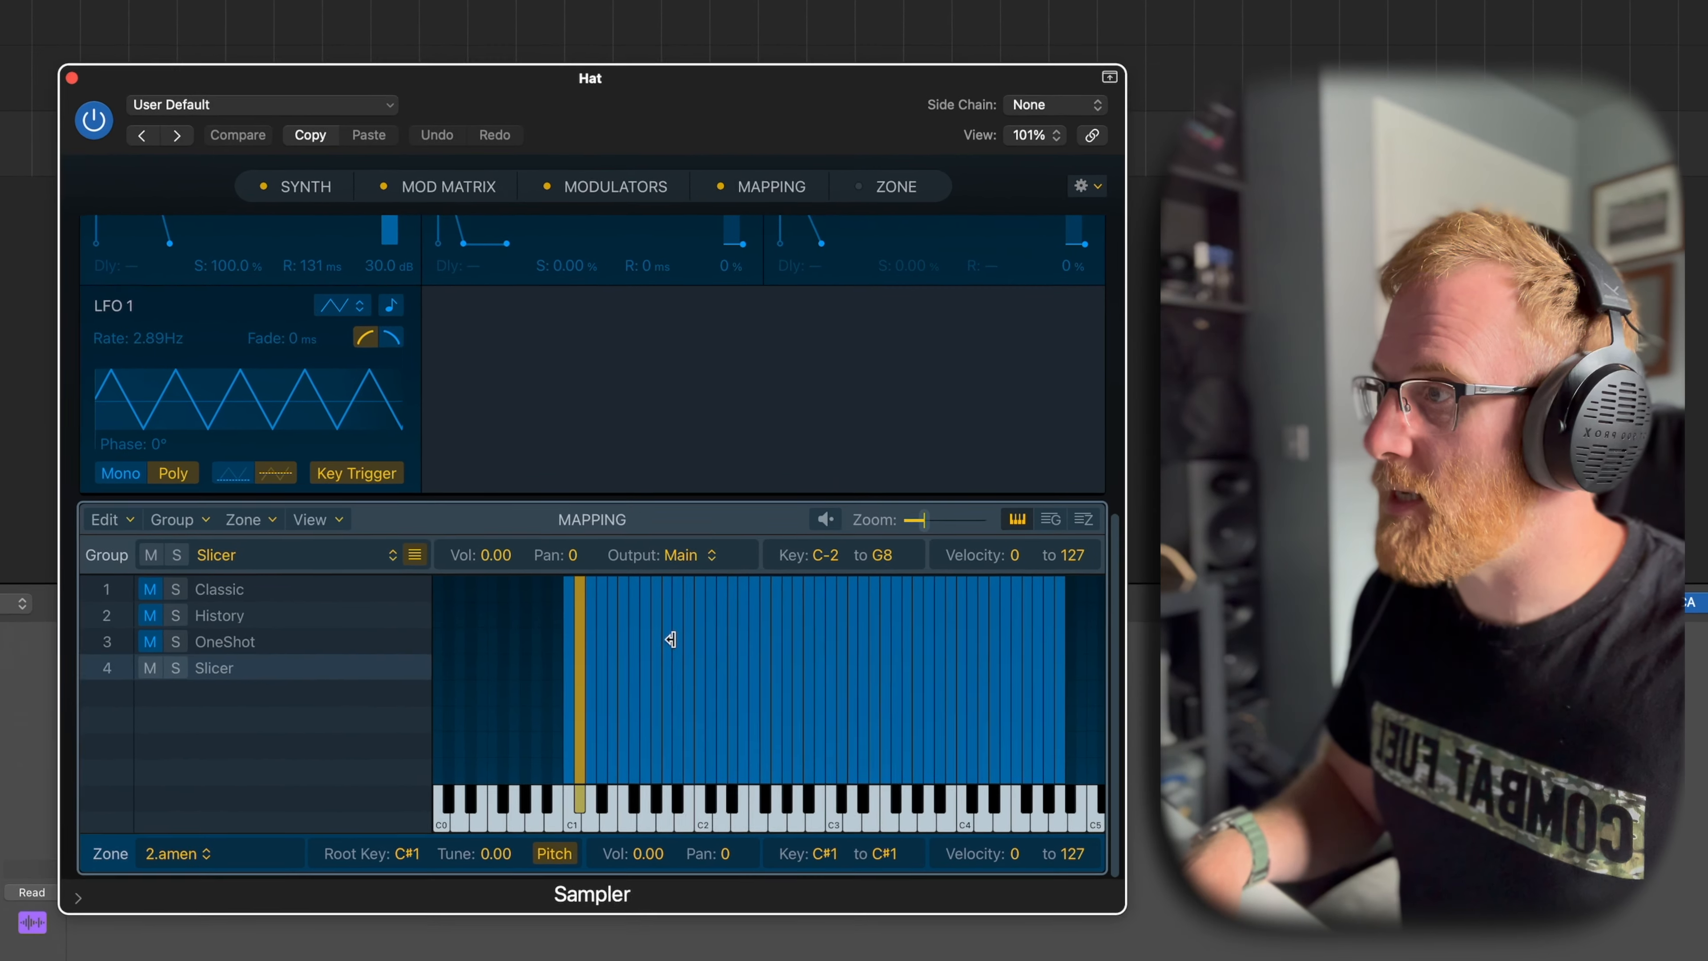
{"action": "left_click", "coordinate": [1051, 520]}
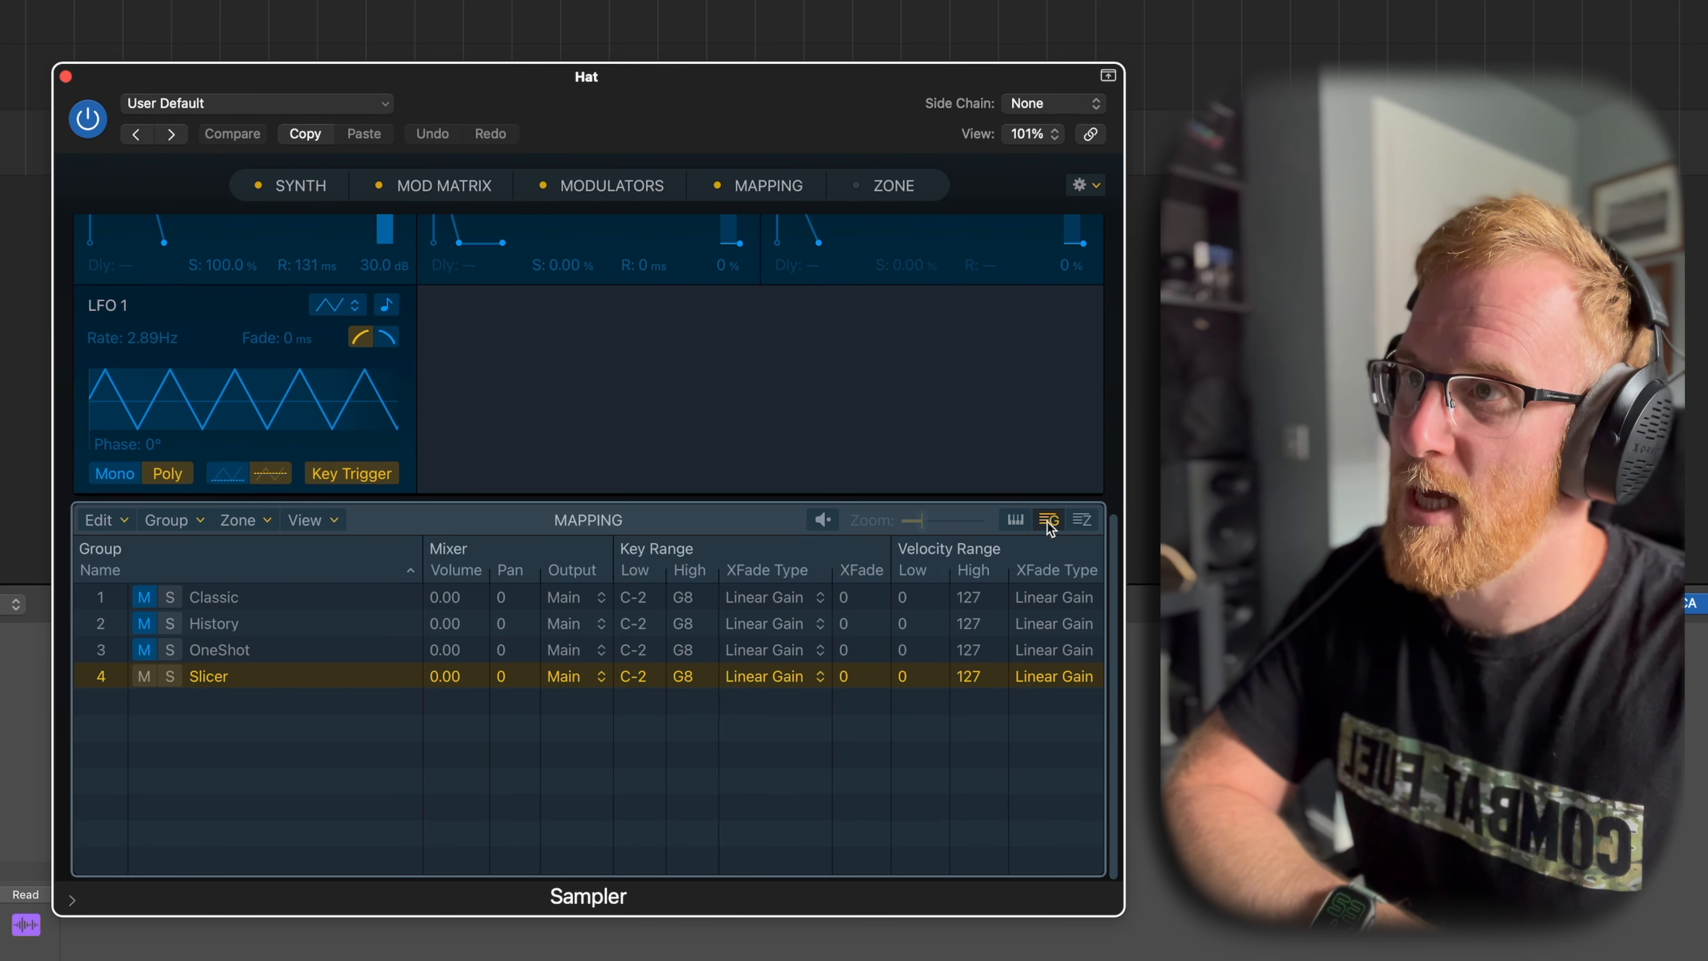
{"action": "left_click", "coordinate": [1084, 522]}
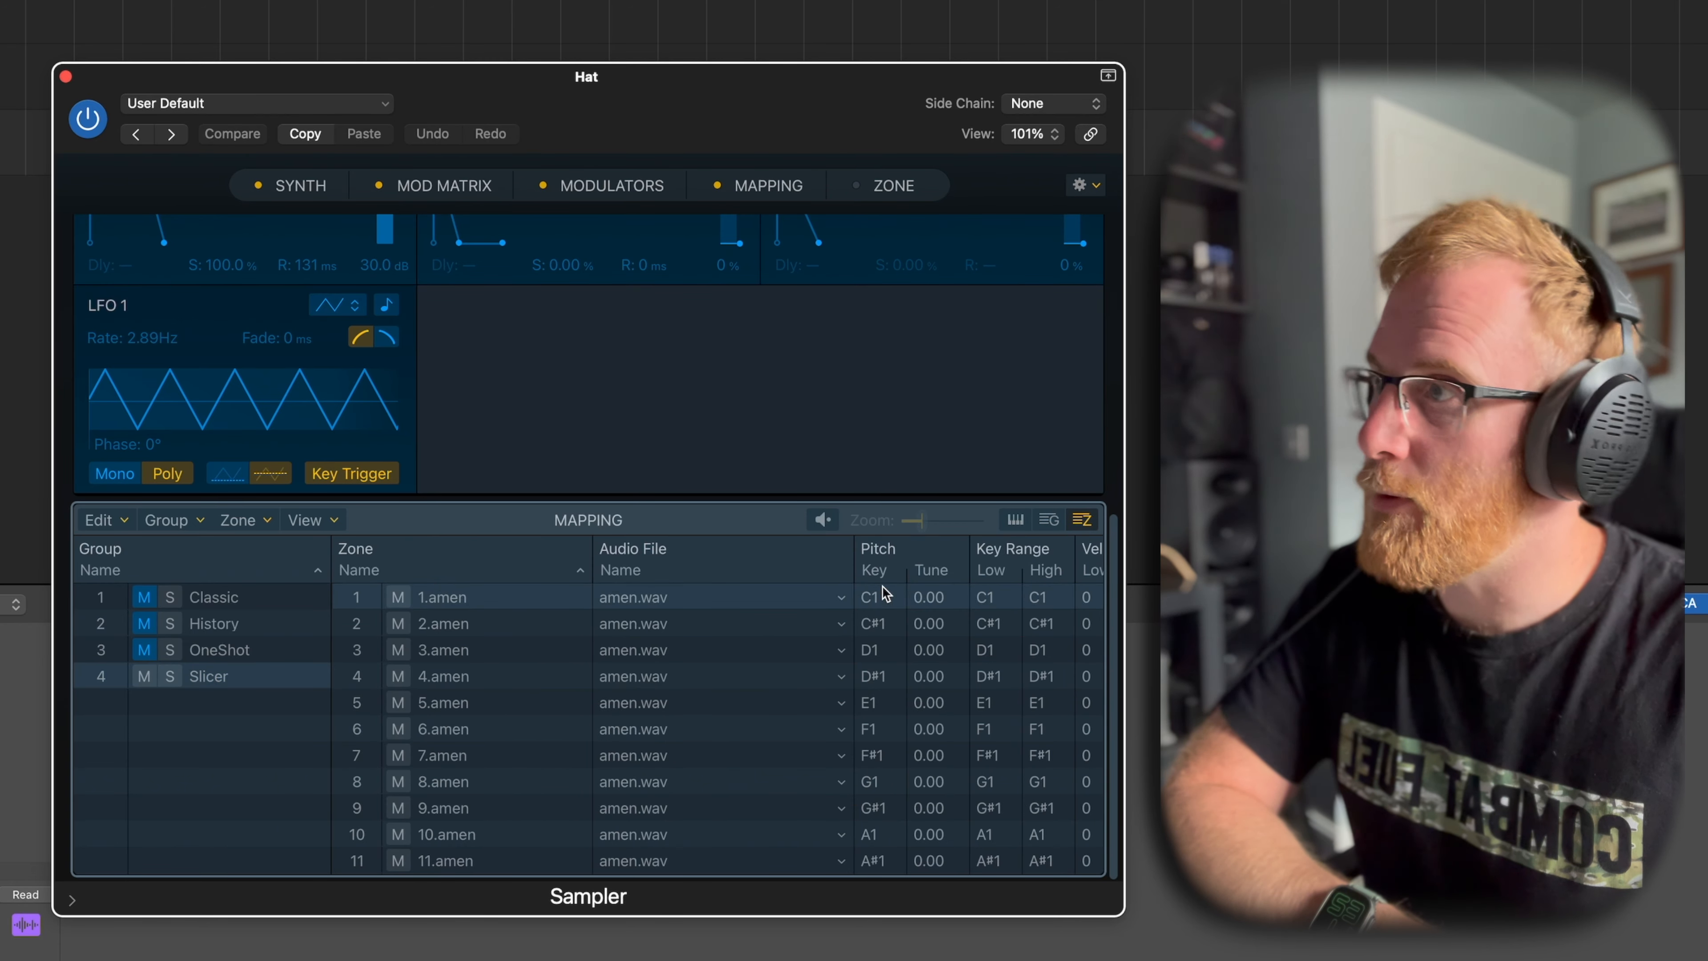
{"action": "left_click", "coordinate": [1051, 523]}
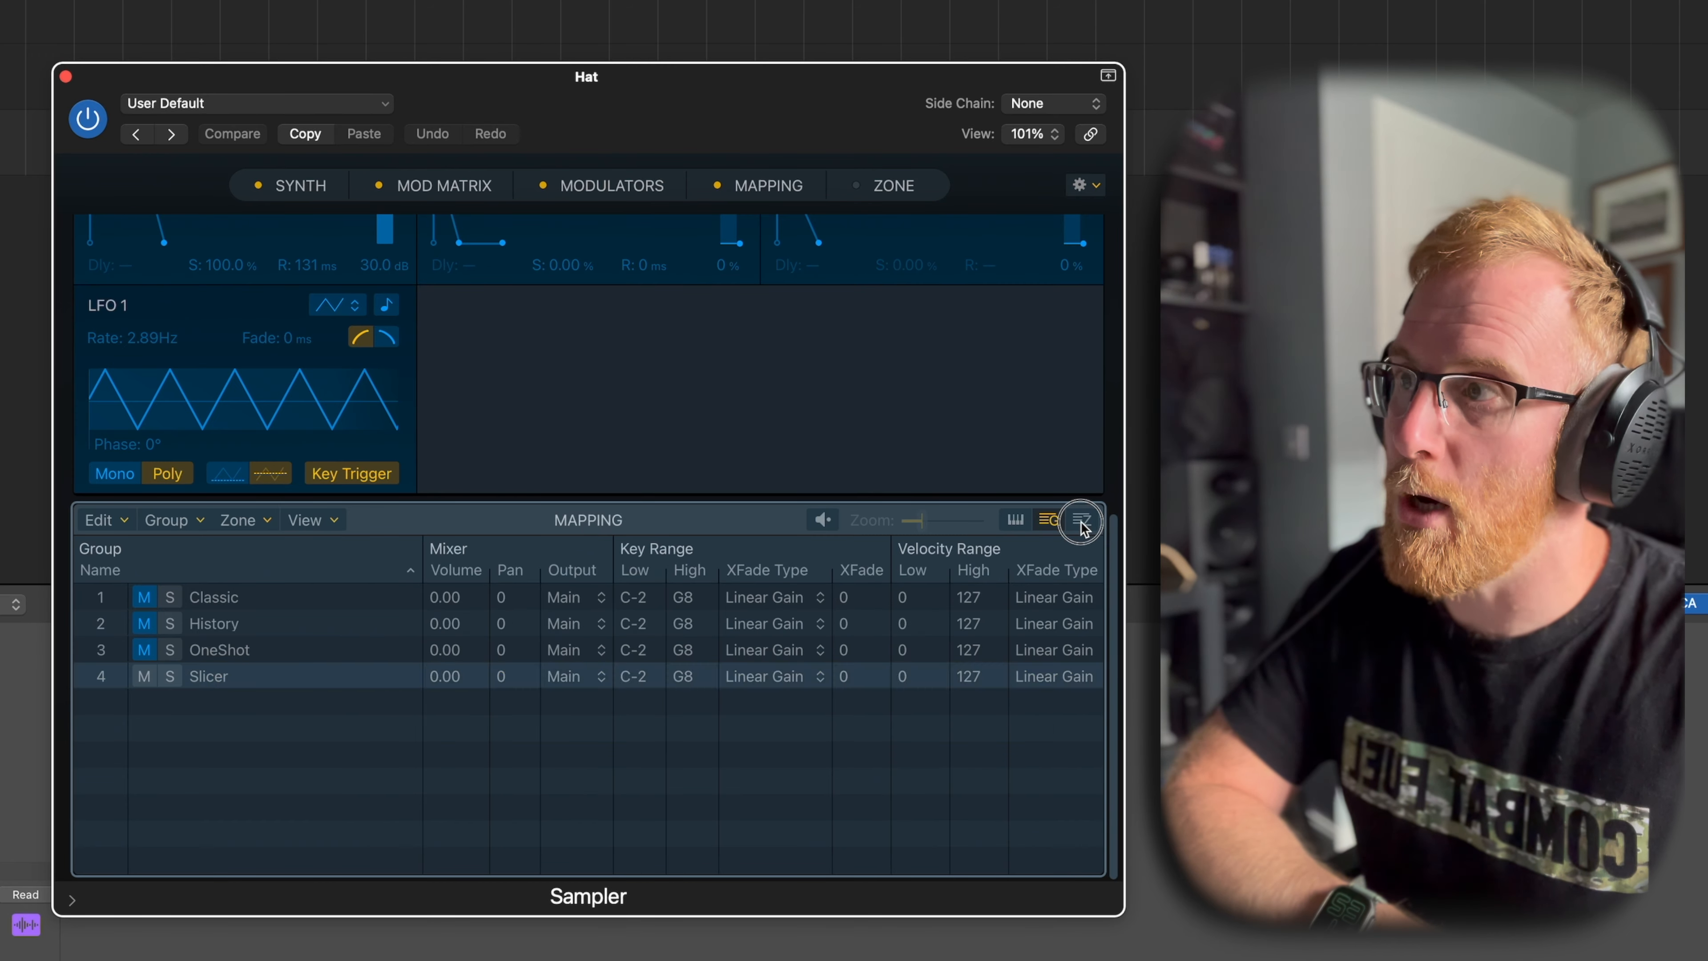
{"action": "left_click", "coordinate": [1081, 520]}
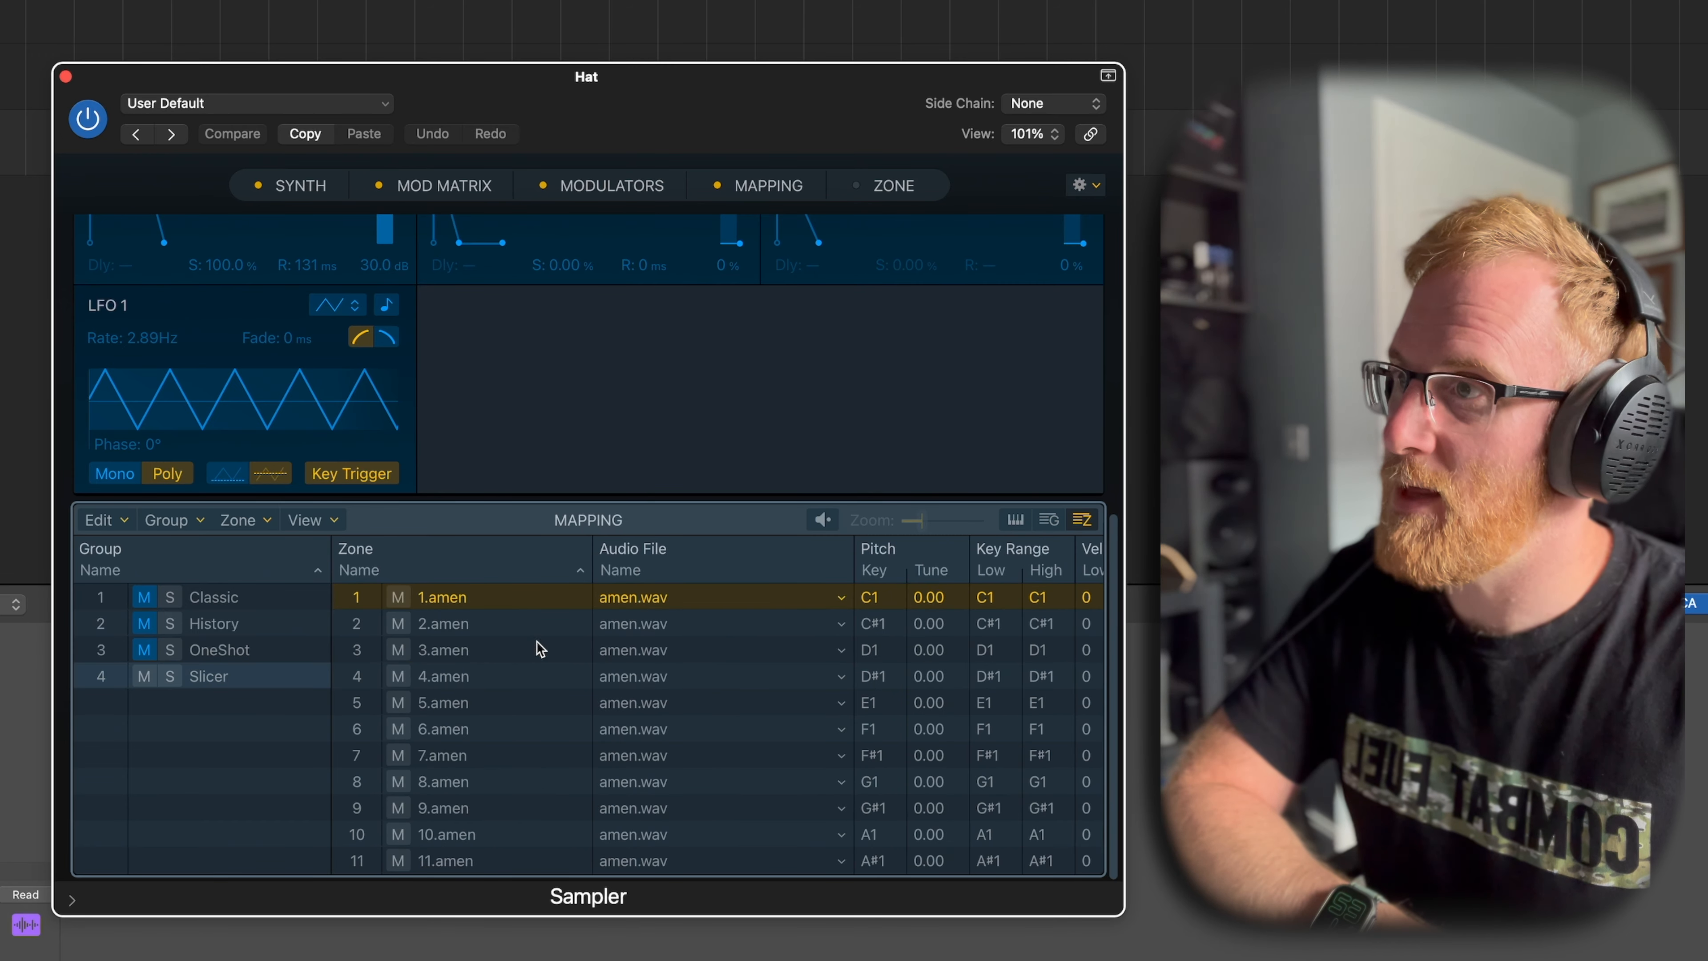
{"action": "scroll", "coordinate": [861, 654], "scroll_direction": "right", "scroll_amount": 10}
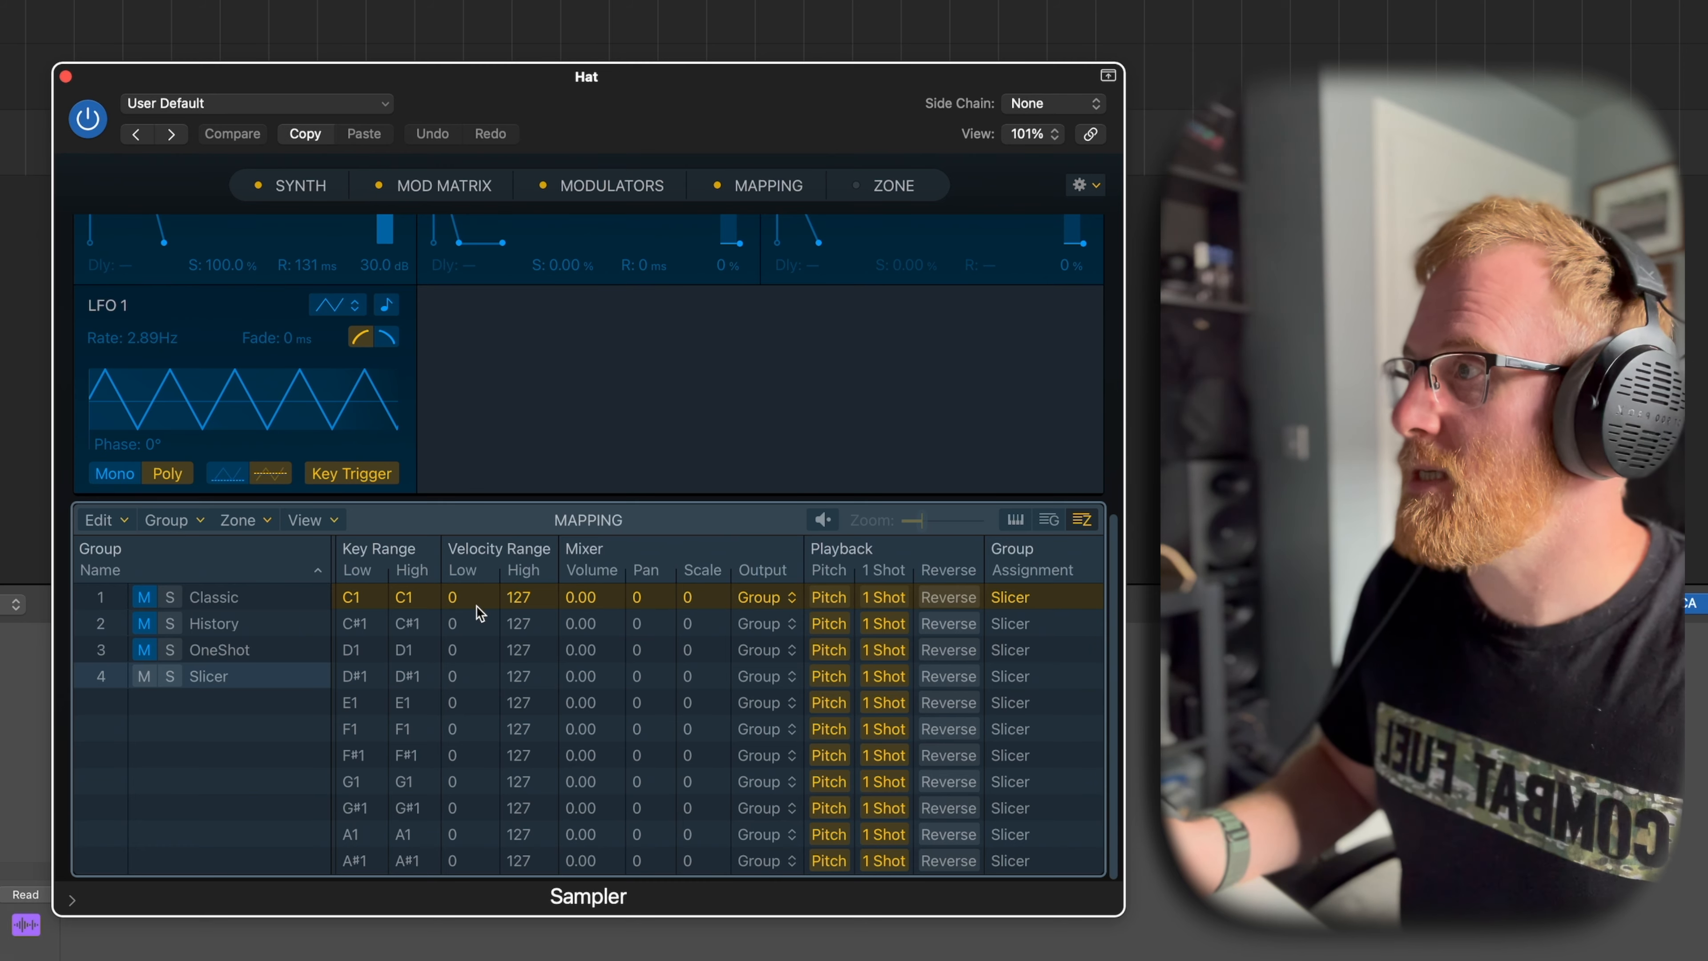
- Step through the Slicer zones from C#1 to F1 in the zone list, ending on C1
{"action": "left_click", "coordinate": [477, 622]}
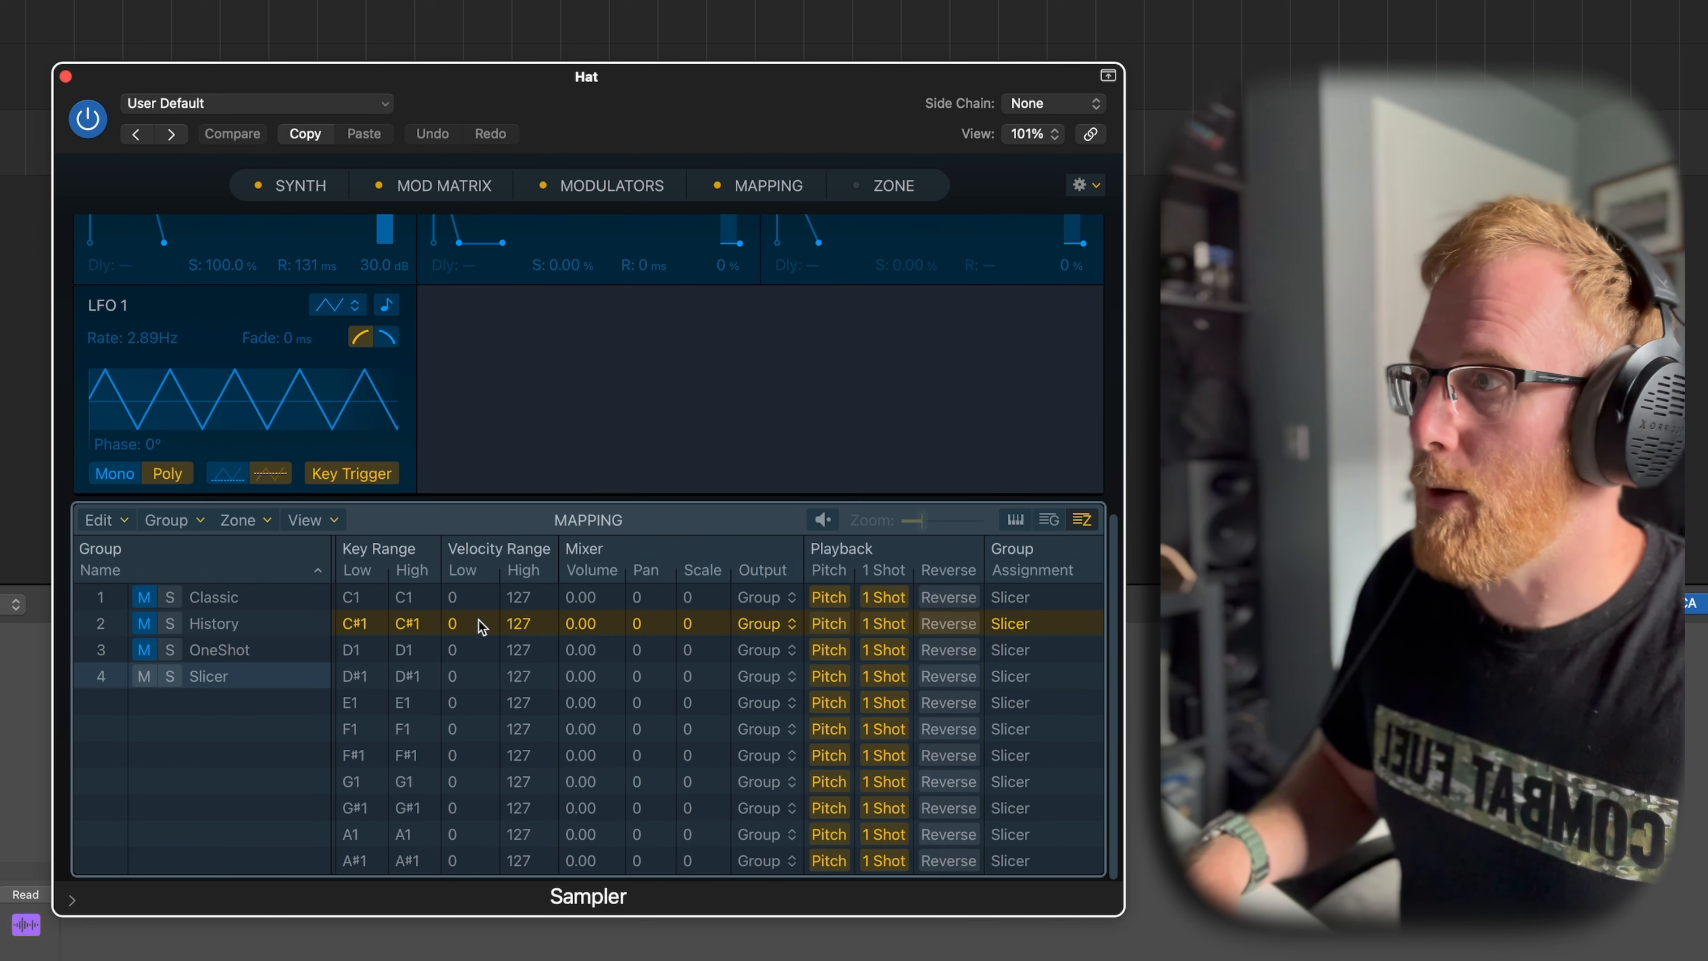
{"action": "left_click", "coordinate": [478, 648]}
{"action": "left_click", "coordinate": [479, 676]}
{"action": "left_click", "coordinate": [485, 710]}
{"action": "left_click", "coordinate": [485, 731]}
{"action": "left_click", "coordinate": [478, 598]}
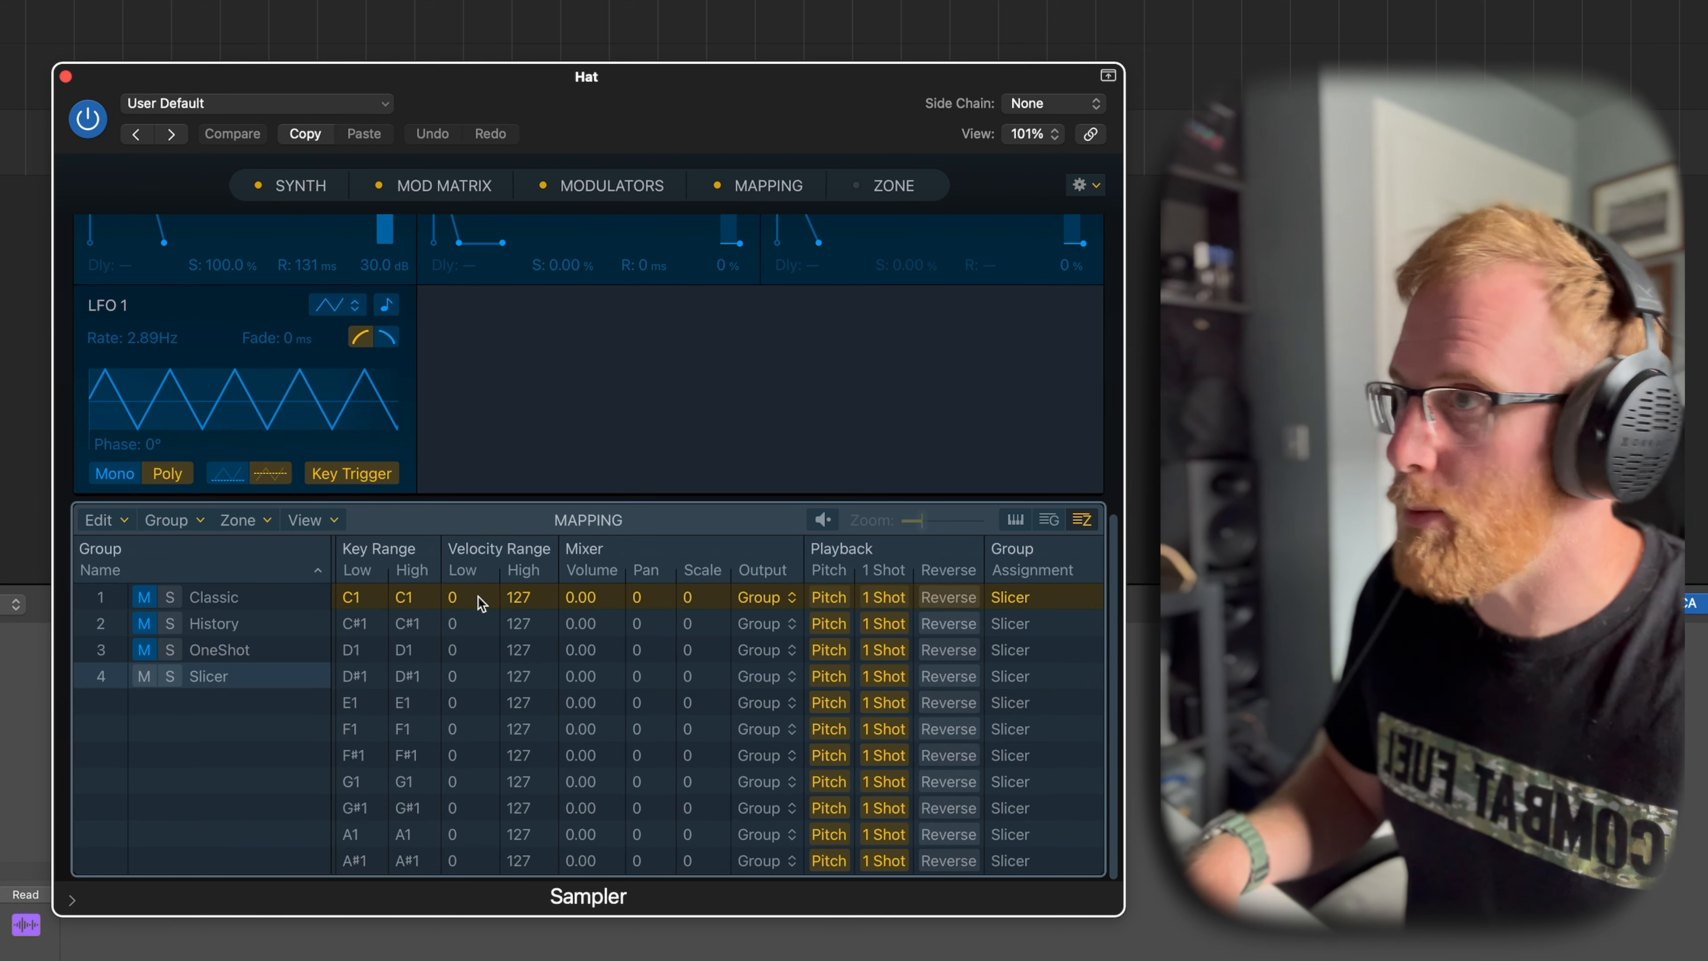
- Turn on auditioning of selected zones and listen to the C#1, D1 and D#1 slices
{"action": "left_click", "coordinate": [822, 520]}
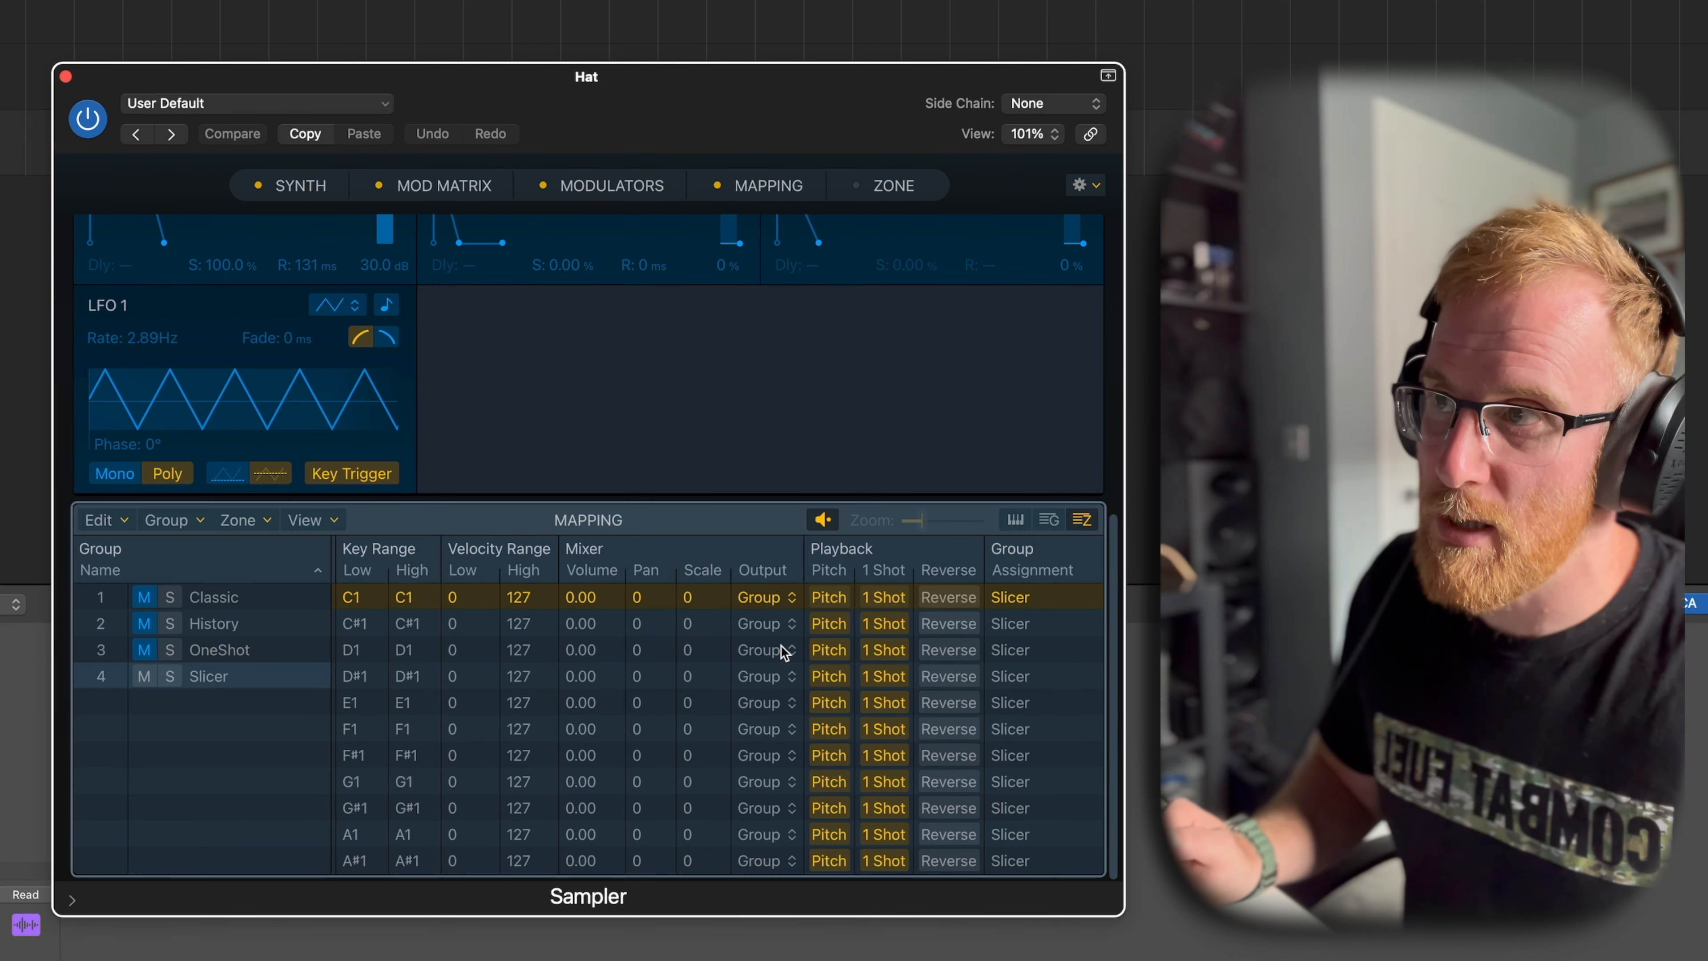
{"action": "left_click", "coordinate": [482, 626]}
{"action": "left_click", "coordinate": [480, 650]}
{"action": "left_click", "coordinate": [485, 677]}
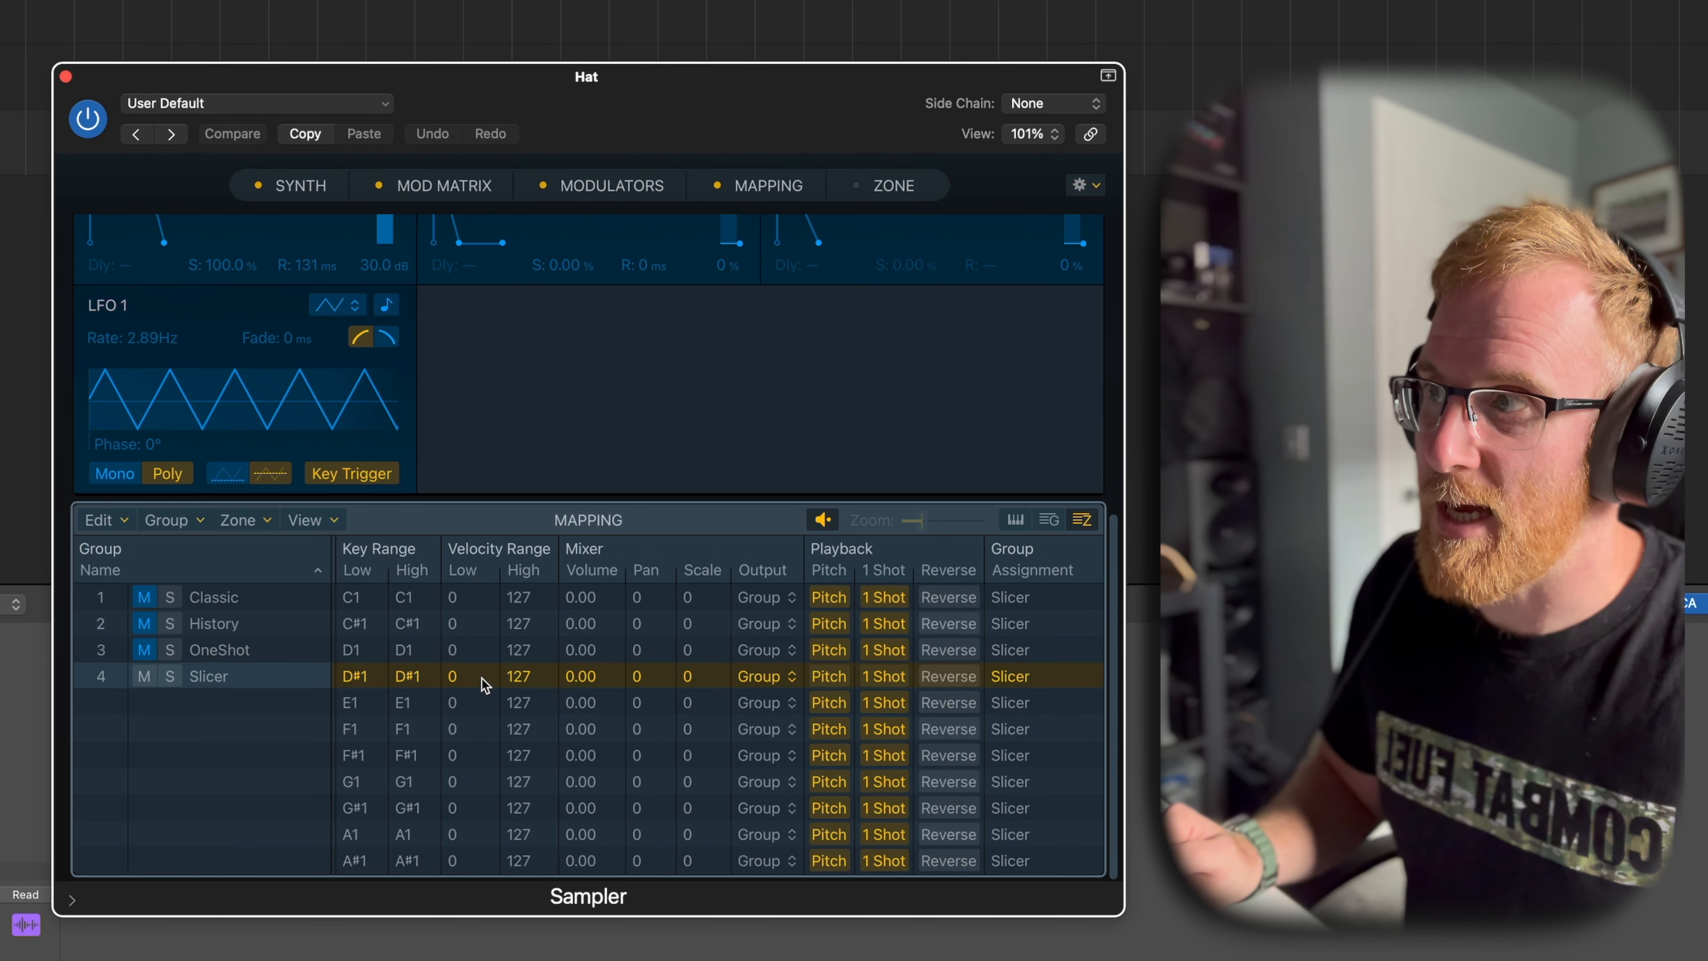
- Listen to individual Slicer zones between C1 and F1 to identify which drum hit each one holds
{"action": "left_click", "coordinate": [482, 726]}
{"action": "left_click", "coordinate": [479, 651]}
{"action": "left_click", "coordinate": [481, 624]}
{"action": "left_click", "coordinate": [482, 607]}
- Route the C1 and C#1 slices together to output 5-6 and audition both on the Kick channel
{"action": "left_click", "coordinate": [480, 625]}
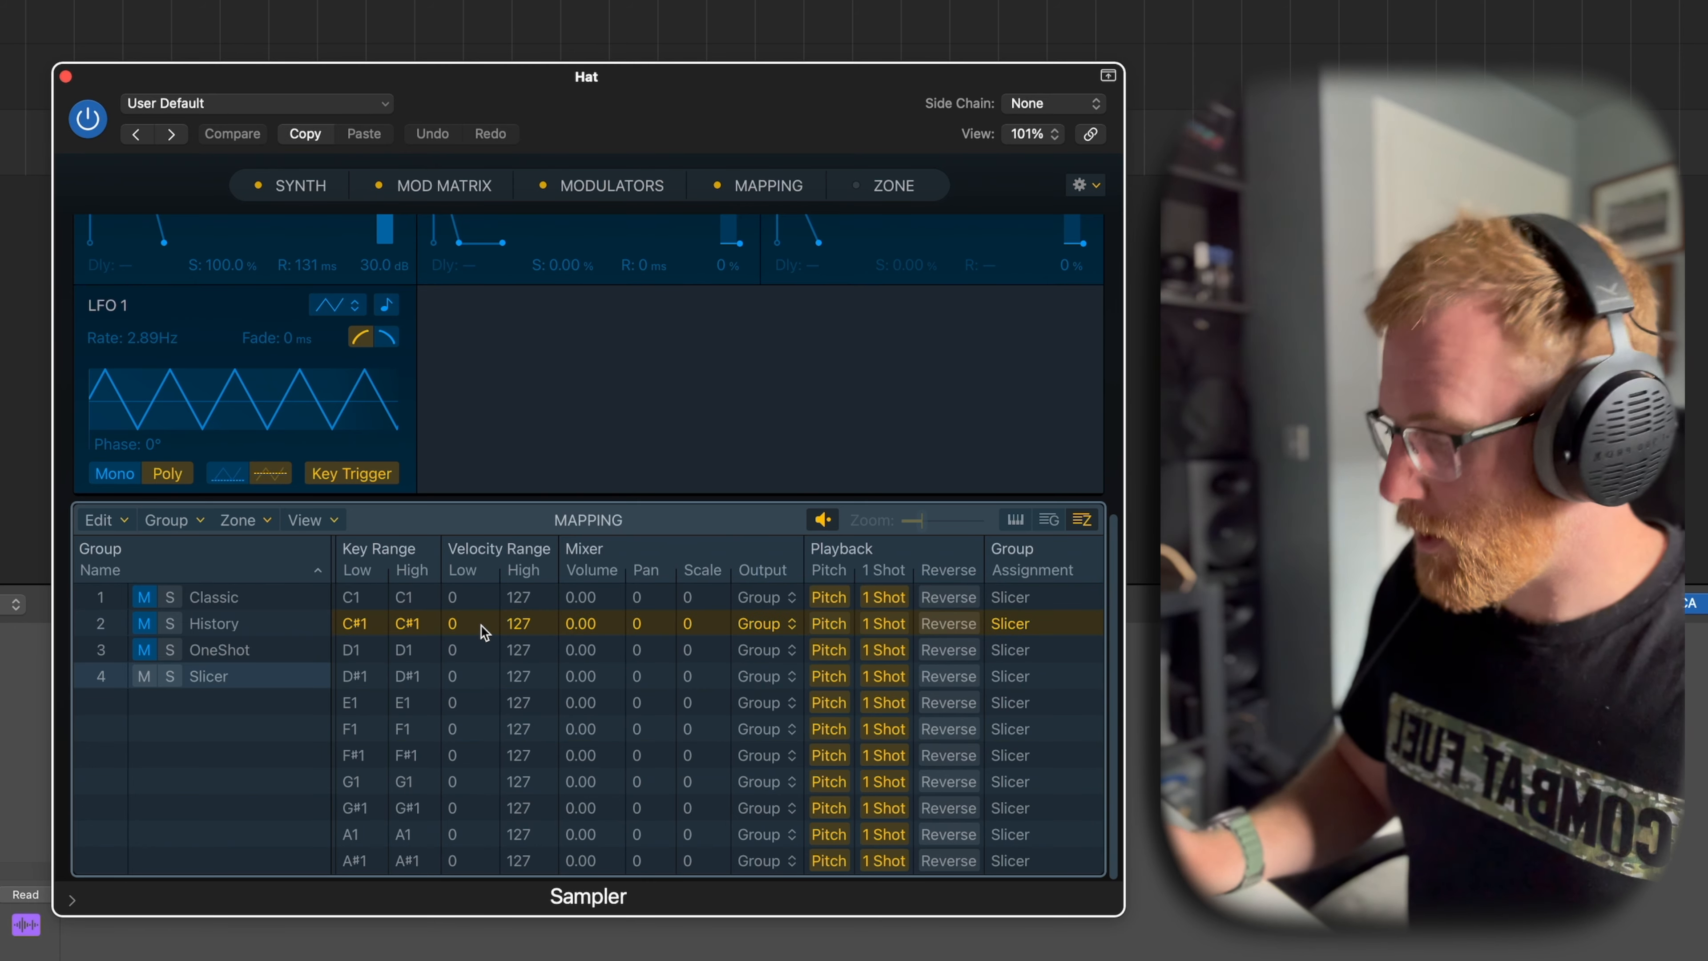
{"action": "left_click", "coordinate": [481, 598], "text": "shift"}
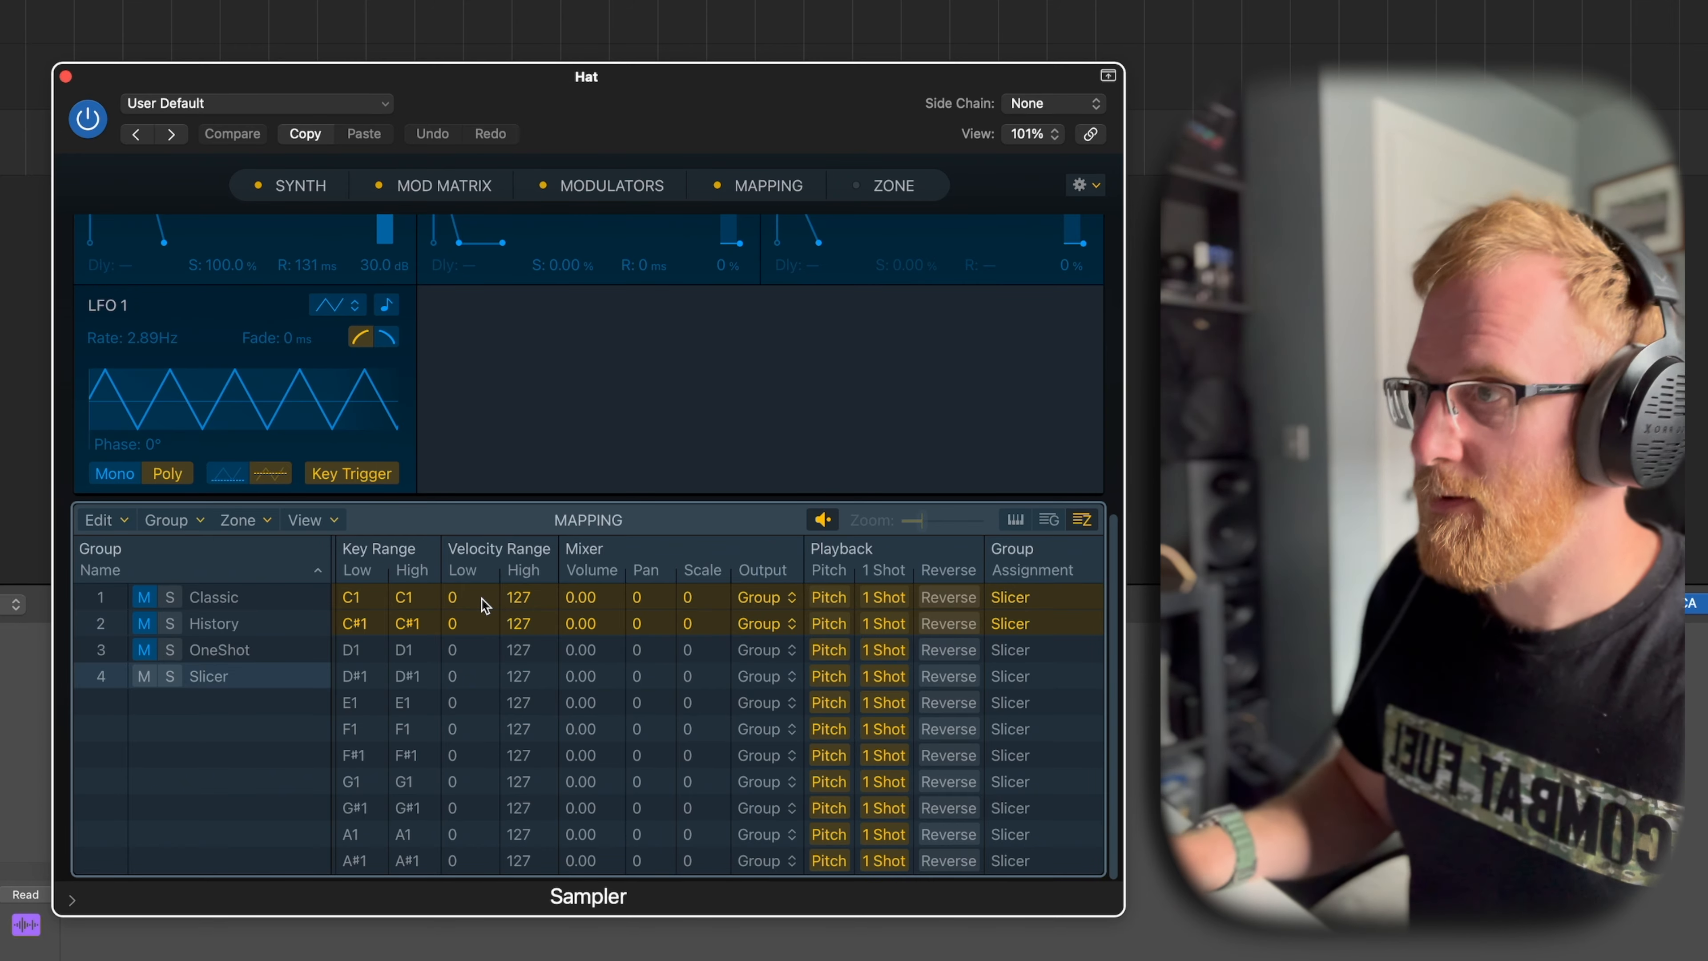
{"action": "left_click", "coordinate": [792, 604]}
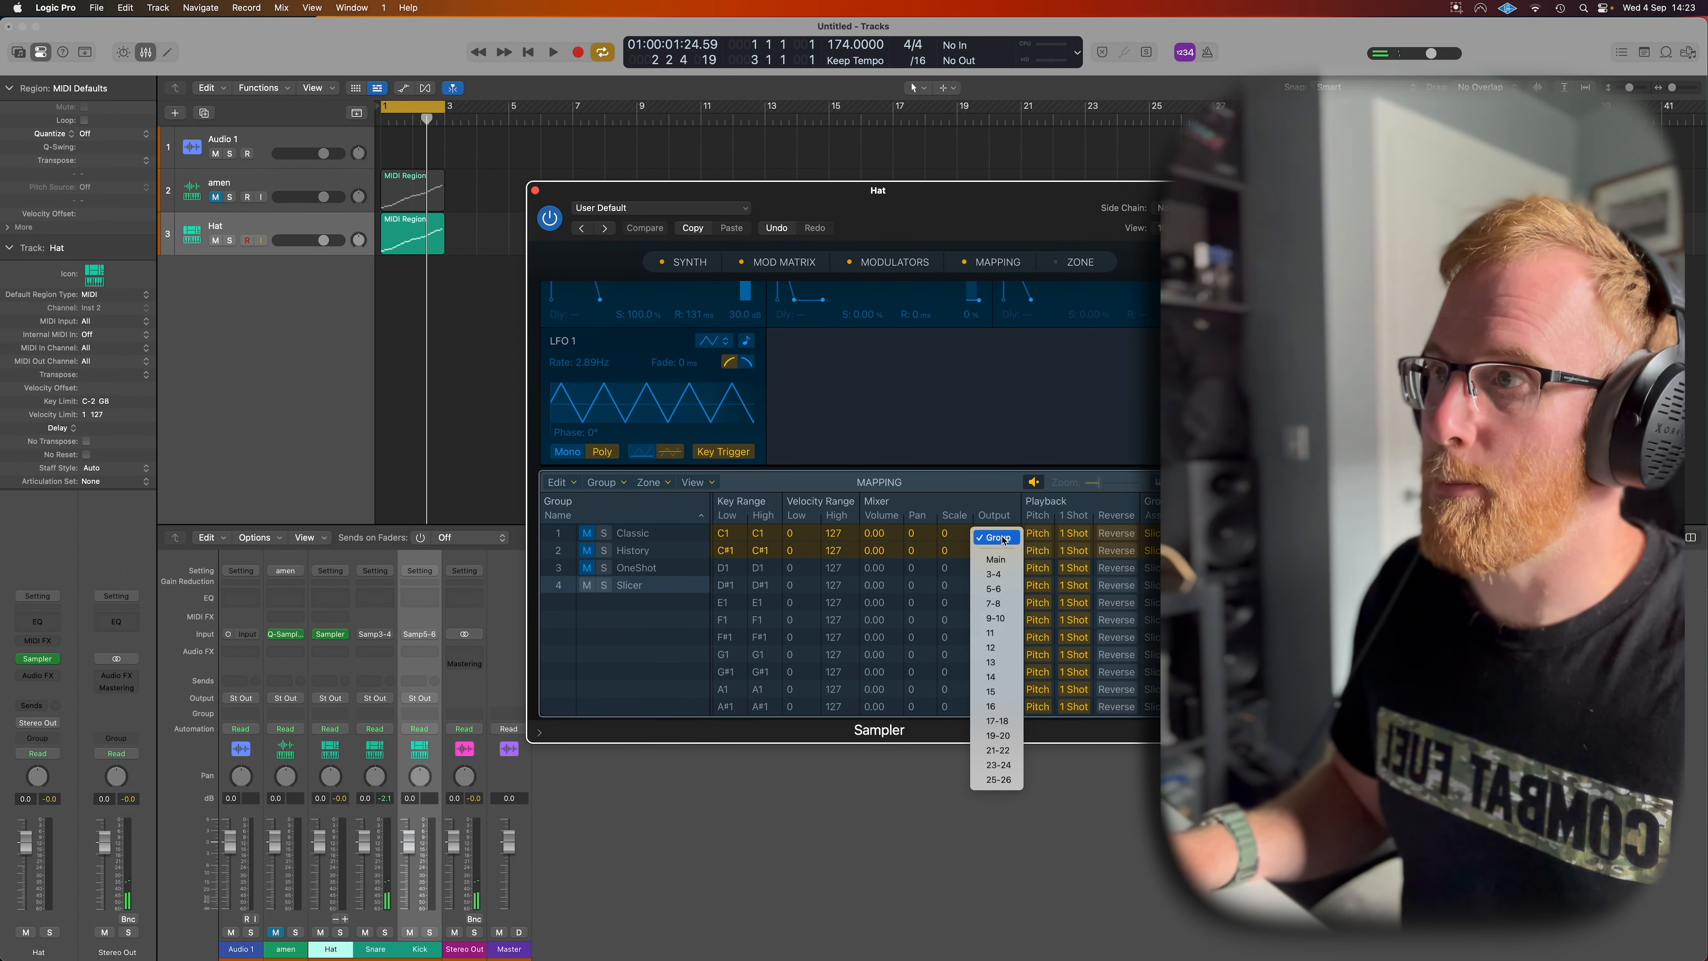
{"action": "left_click", "coordinate": [1008, 590]}
{"action": "left_click", "coordinate": [733, 550]}
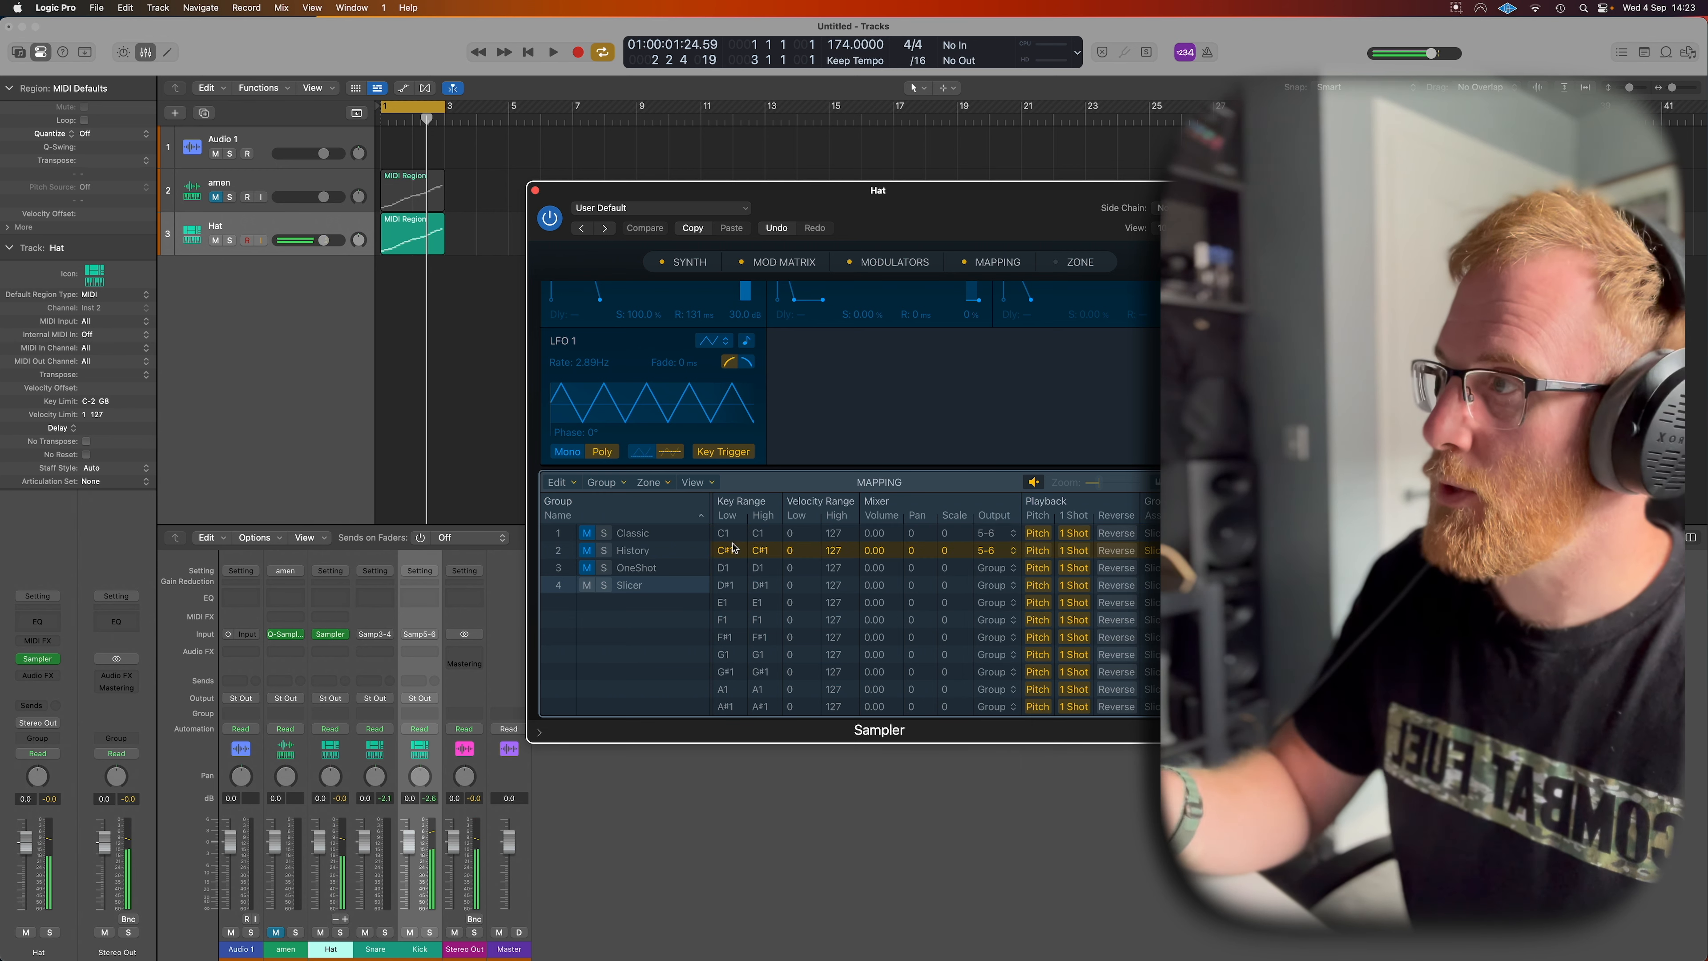
{"action": "left_click", "coordinate": [732, 534]}
- Route the D1 and E1 slices to output 3-4 for the Snare channel, leaving D#1 on the group output
{"action": "left_click", "coordinate": [734, 570]}
{"action": "left_click", "coordinate": [991, 570]}
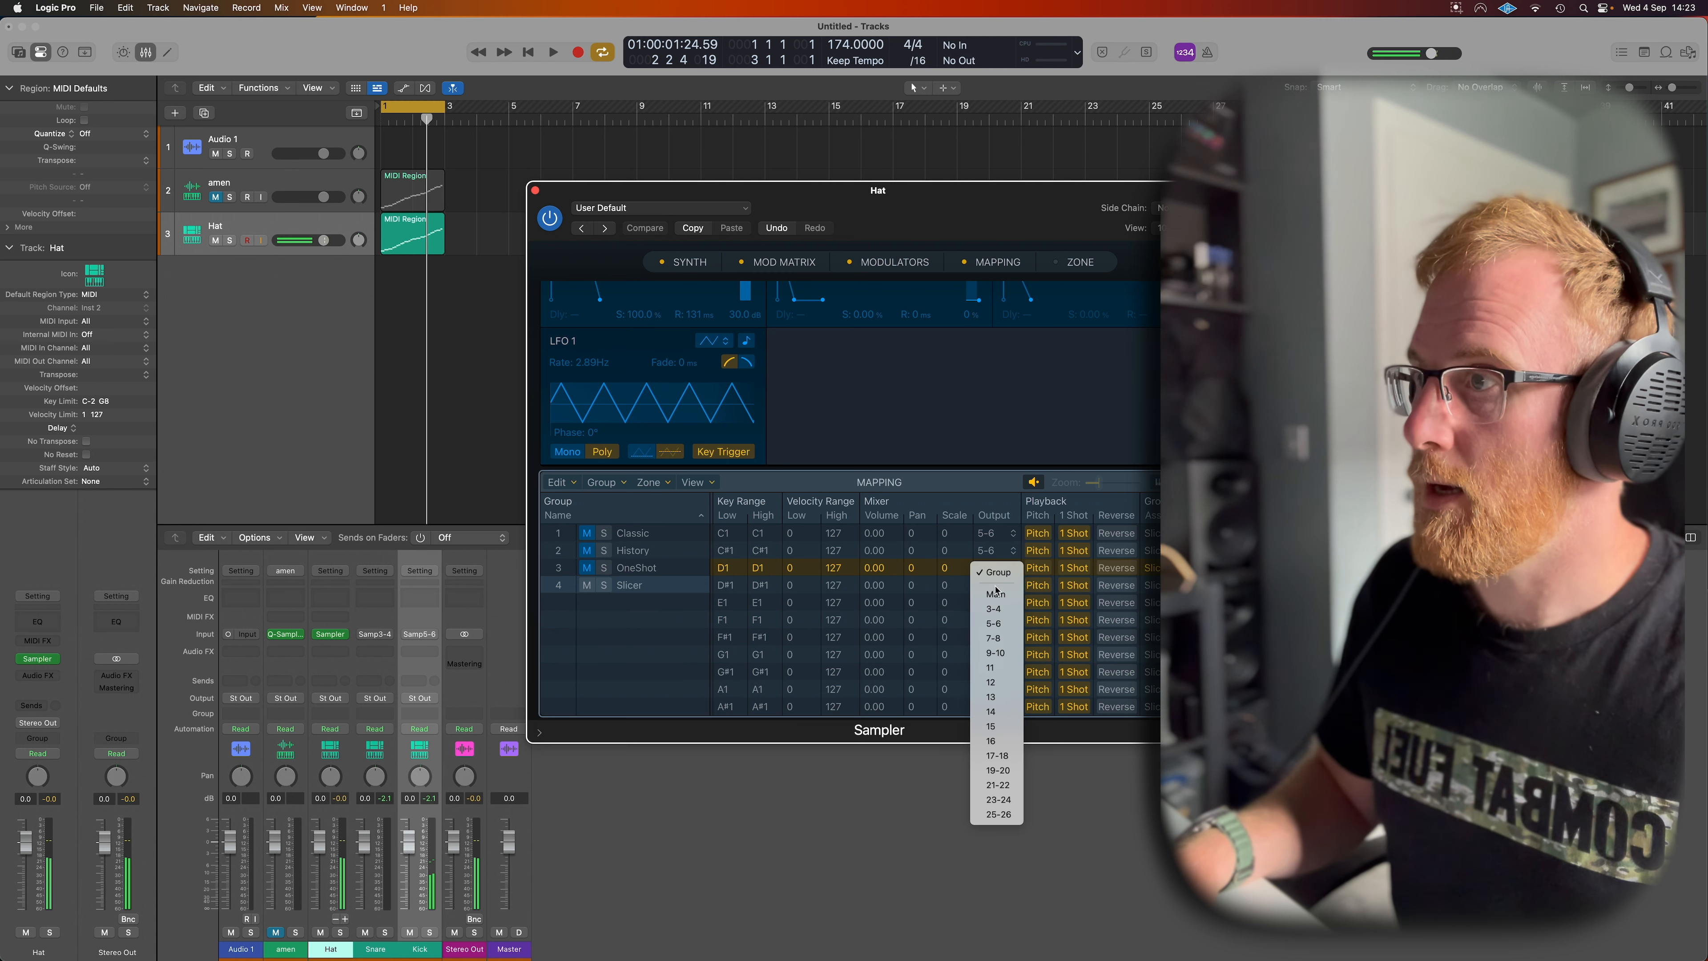
{"action": "left_click", "coordinate": [999, 610]}
{"action": "left_click", "coordinate": [776, 601]}
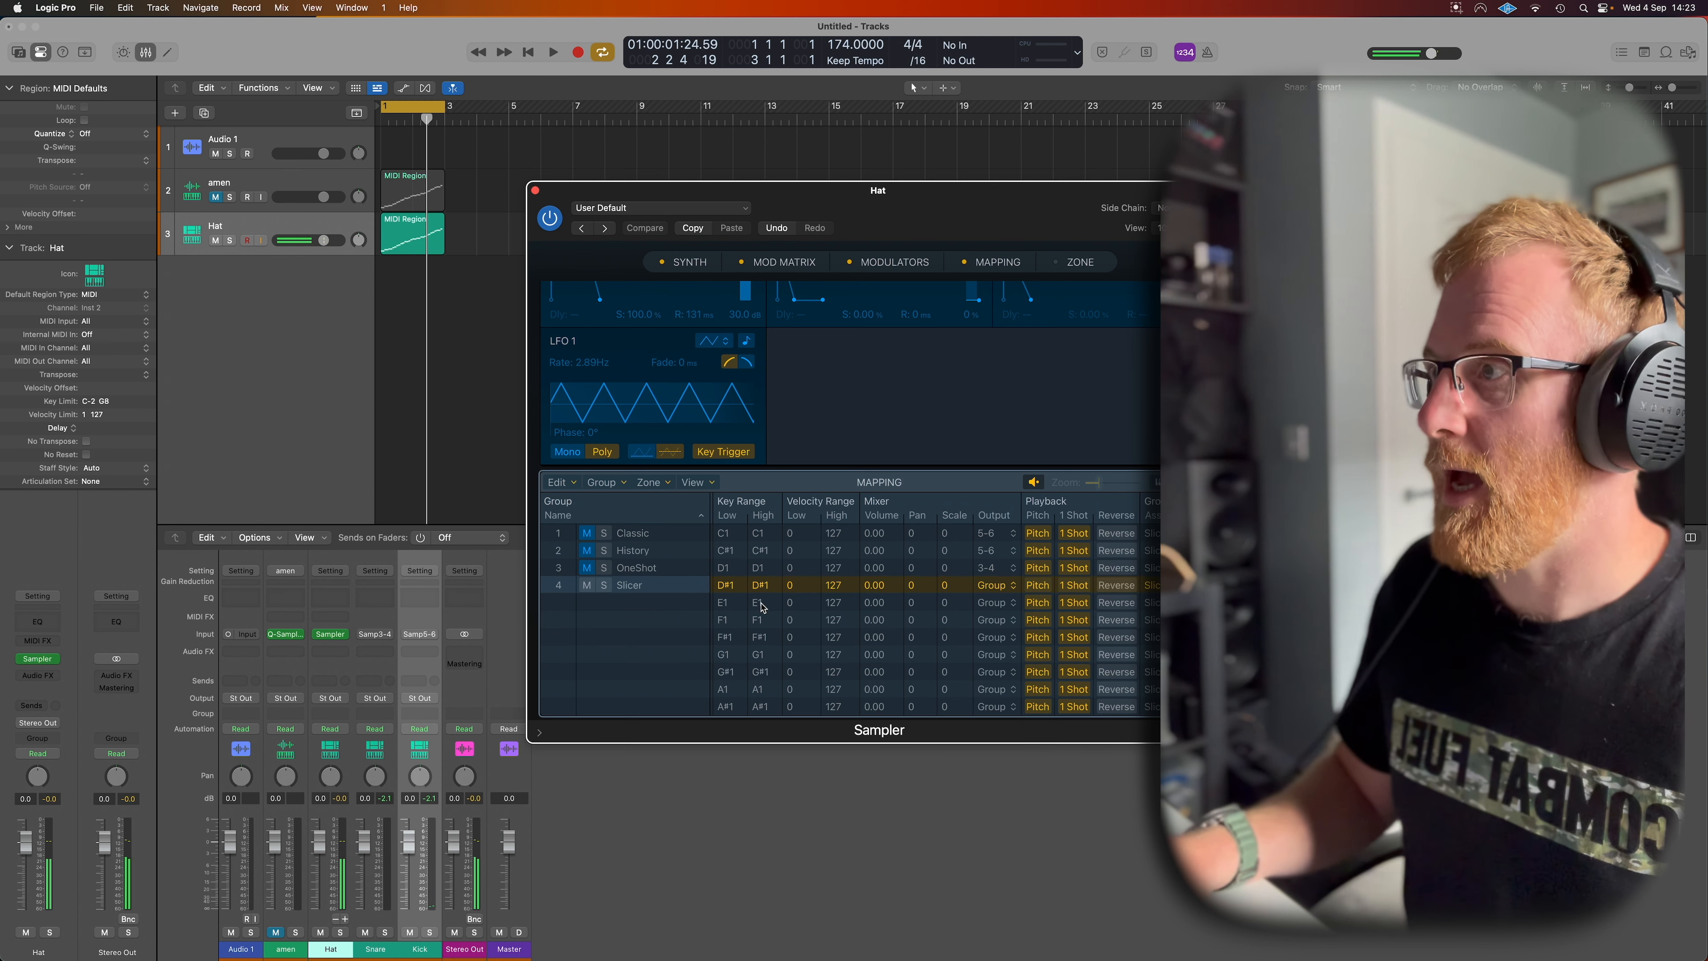
{"action": "left_click", "coordinate": [995, 603]}
{"action": "left_click", "coordinate": [1002, 644]}
- Route the F#1 slice to output 3-4 and G1 to 5-6, playing the loop to check the channels
{"action": "key", "text": "space"}
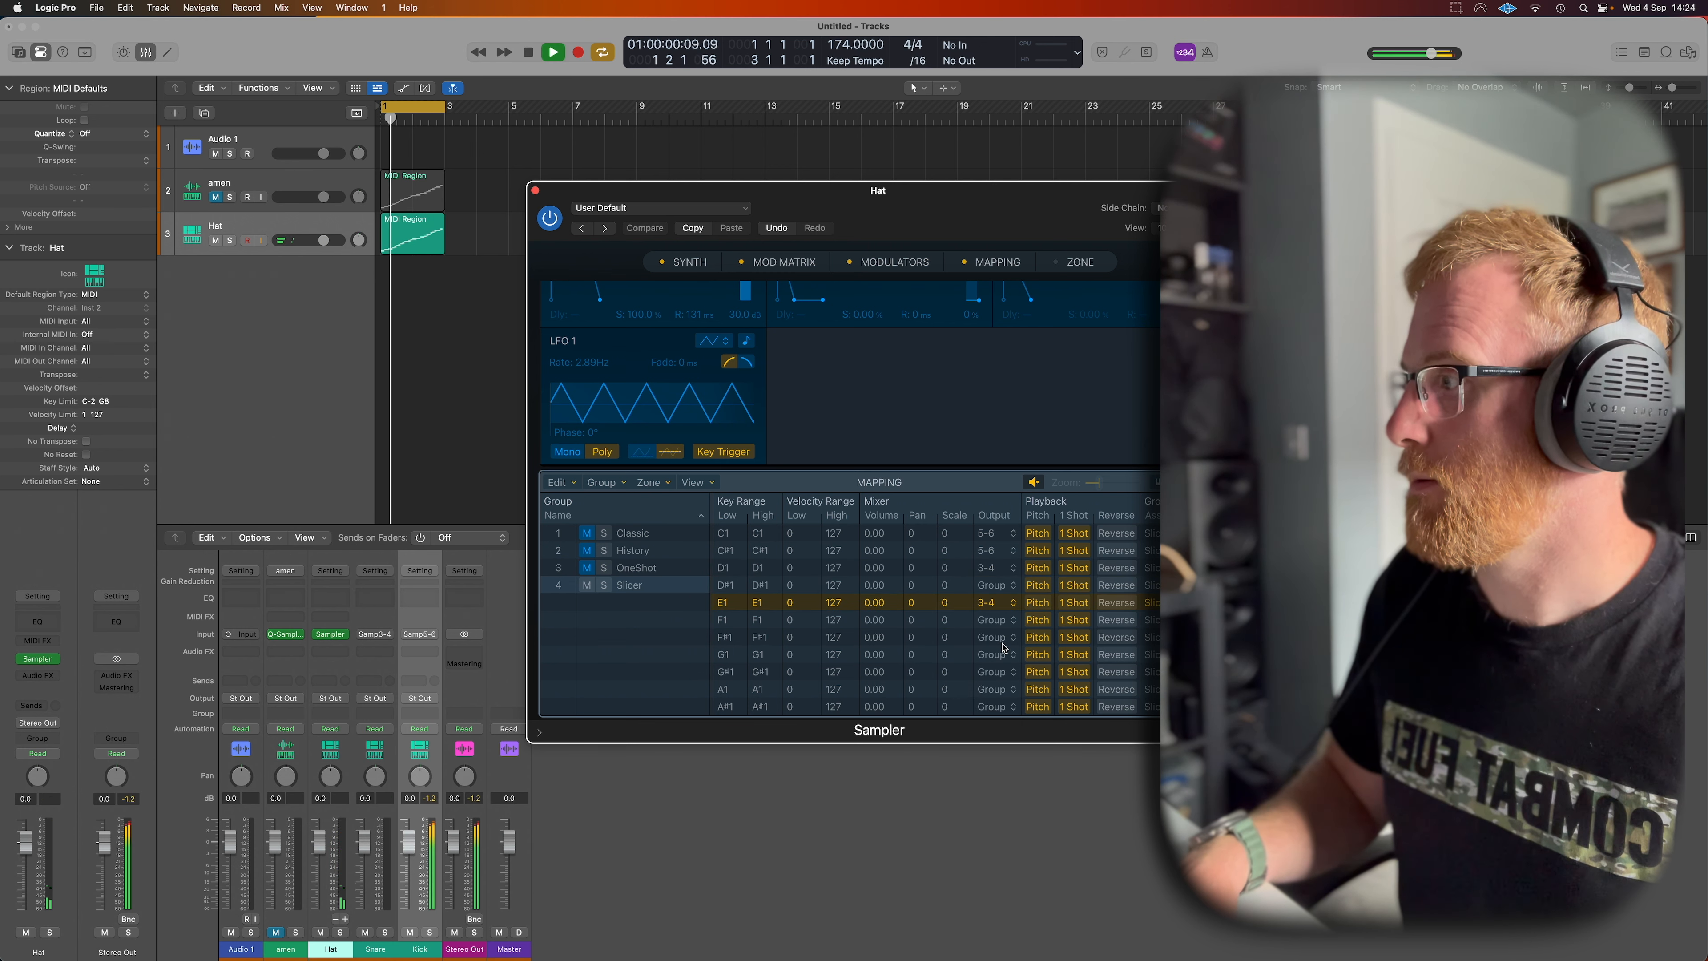
{"action": "key", "text": "space"}
{"action": "key", "text": "Down"}
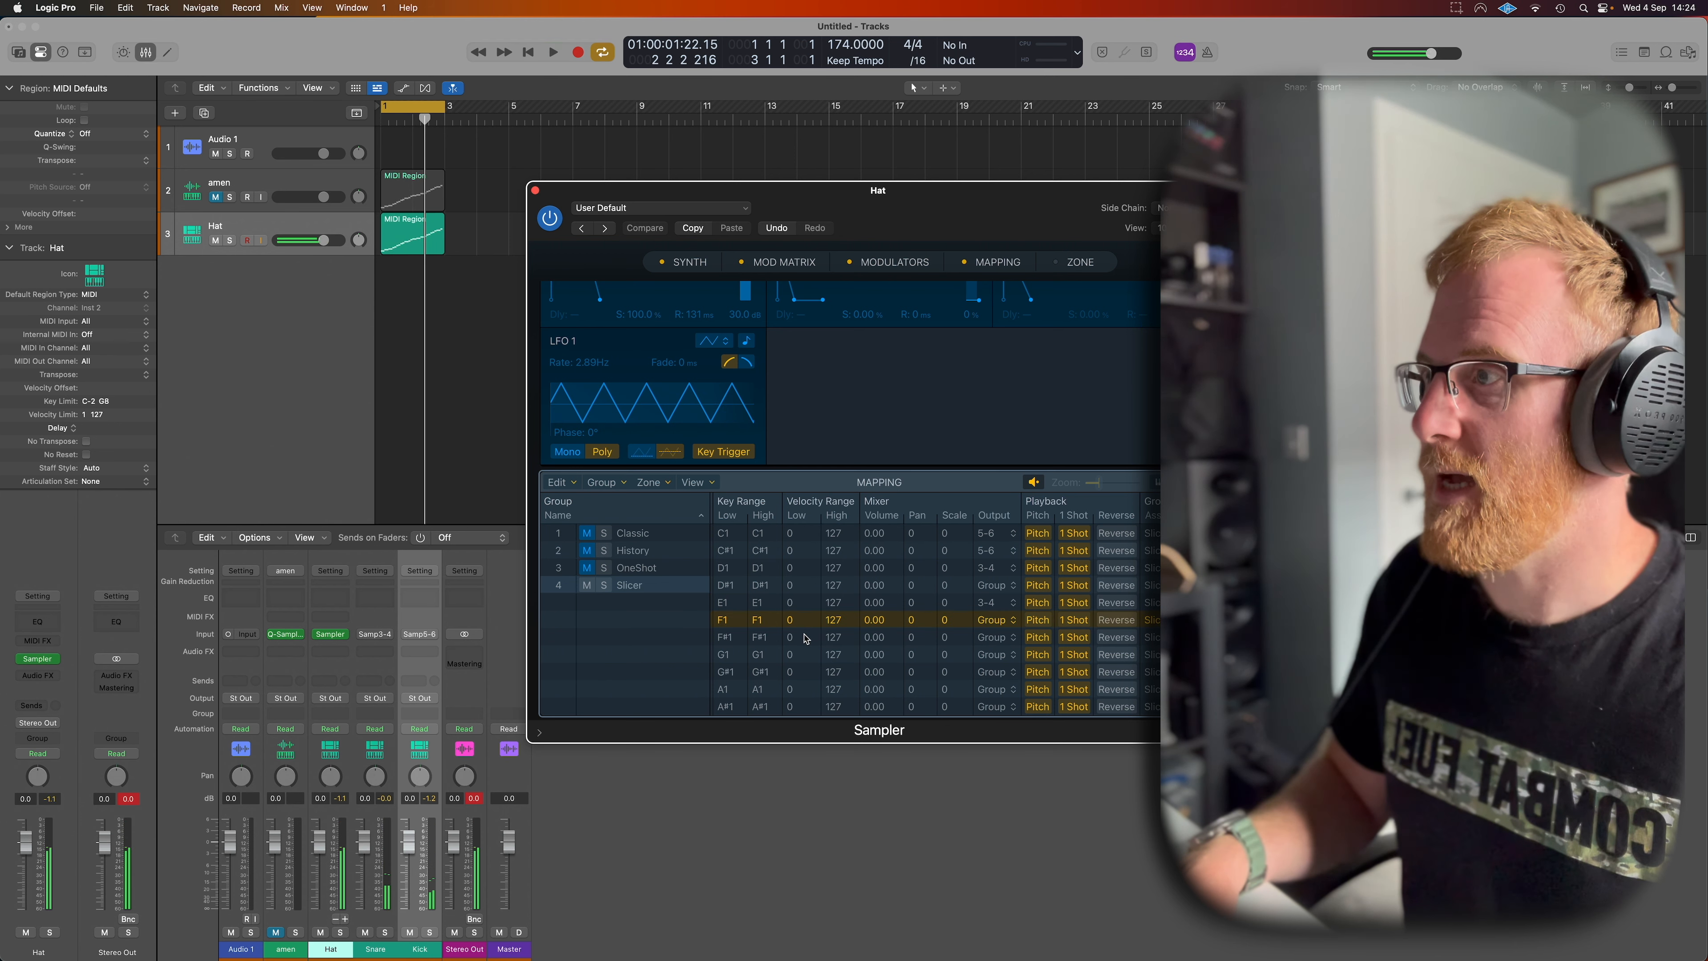
{"action": "key", "text": "space"}
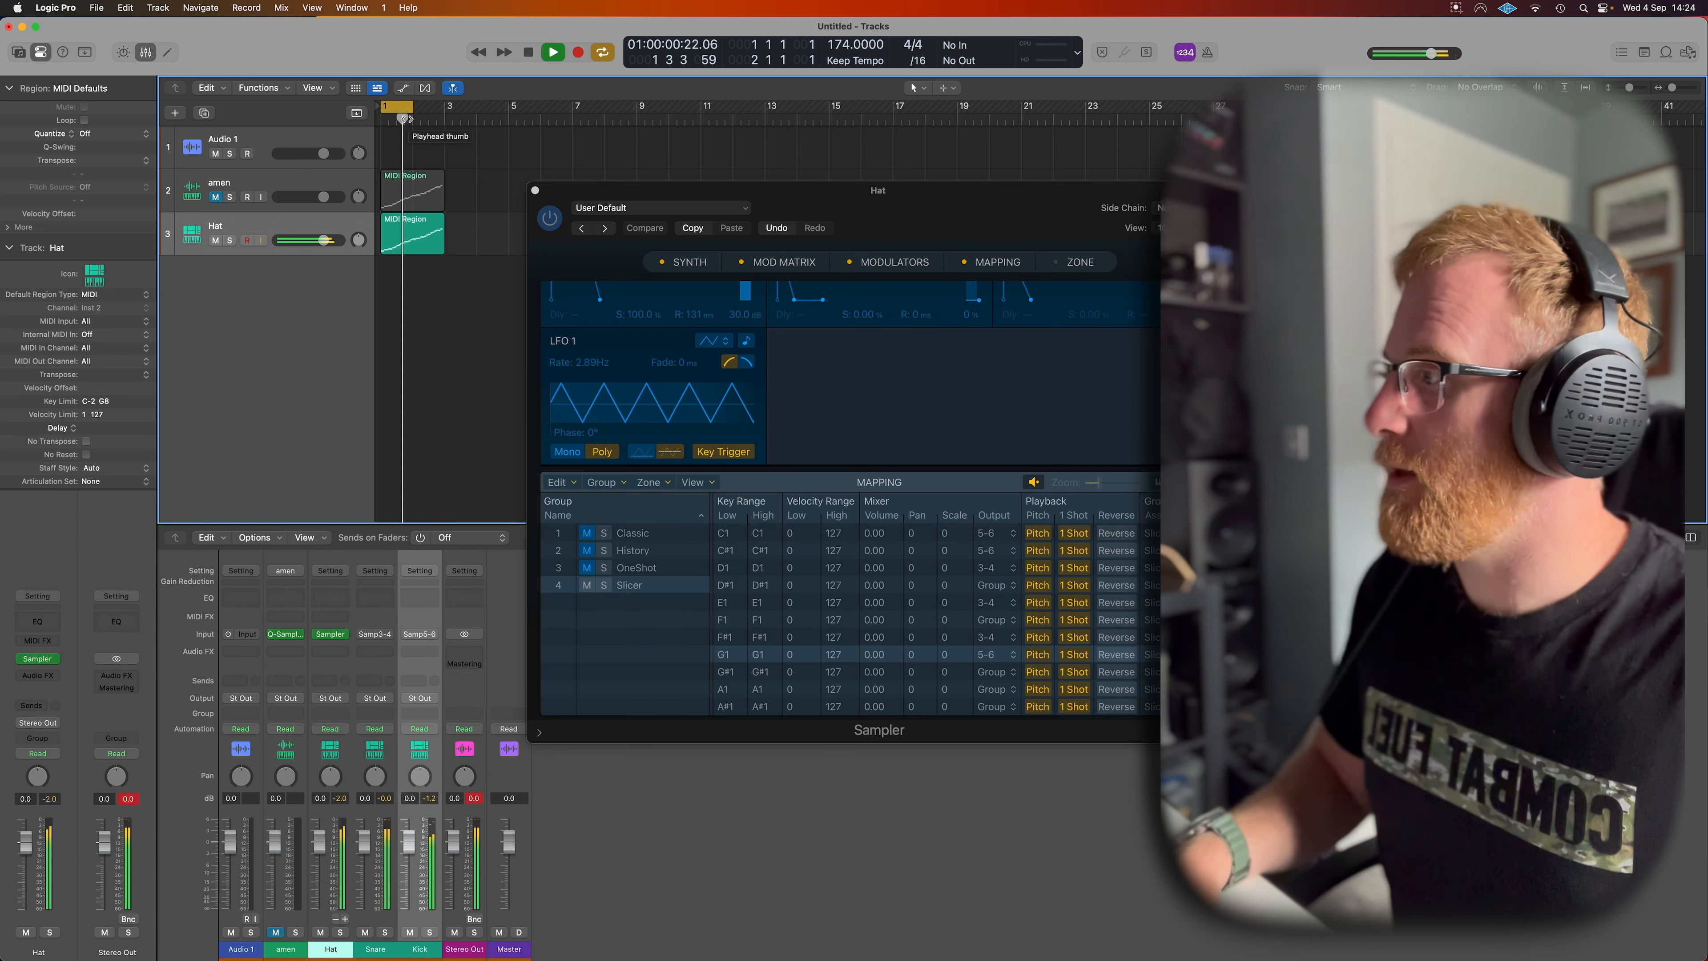
- Insert a stereo RC 48 reverb on the Snare channel, switch it from Wet to Mix, and separate the plug-in windows
{"action": "left_click", "coordinate": [388, 653]}
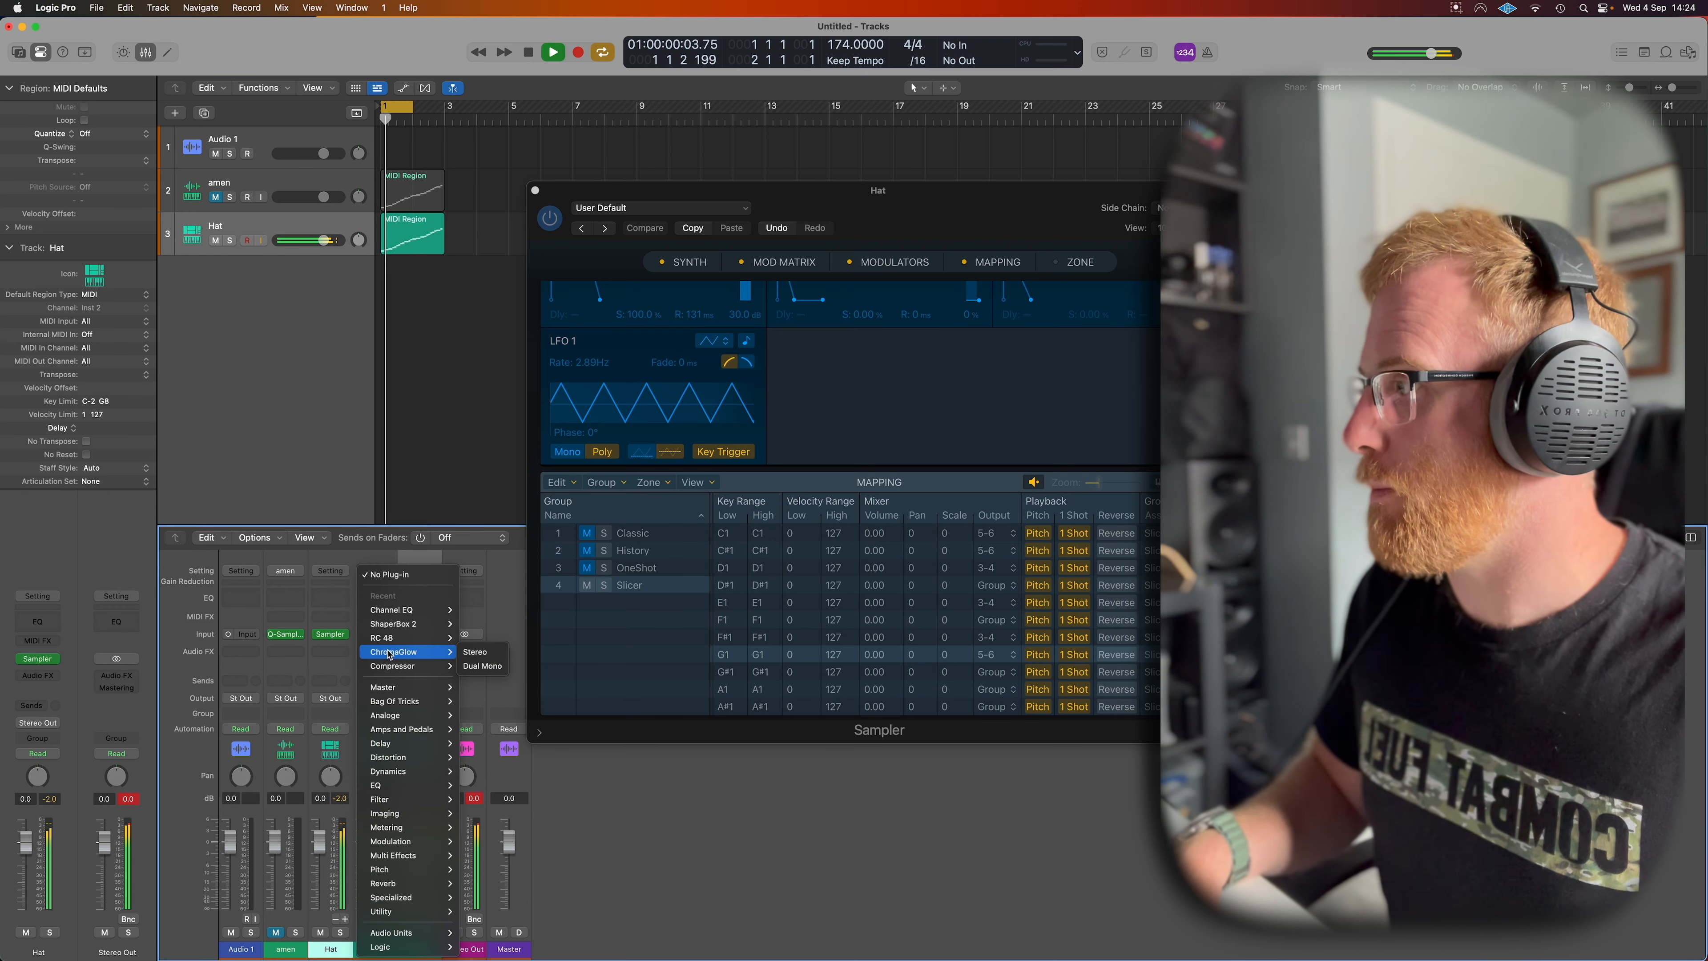
{"action": "mouse_move", "coordinate": [407, 933]}
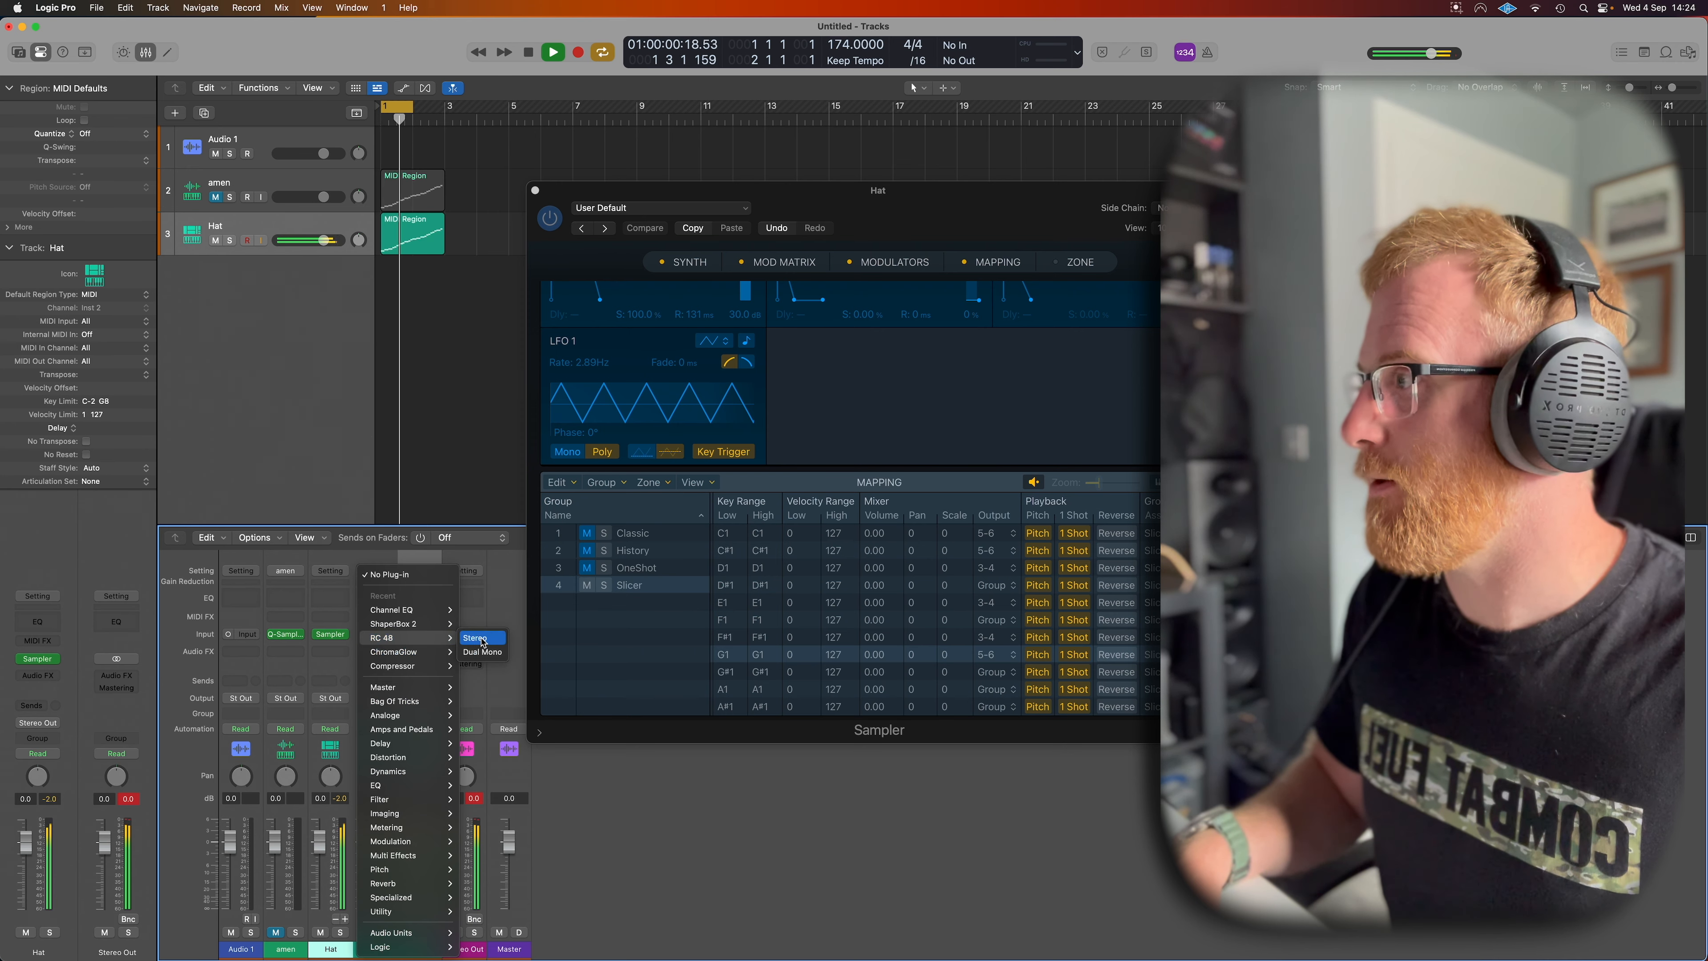
{"action": "left_click", "coordinate": [482, 638]}
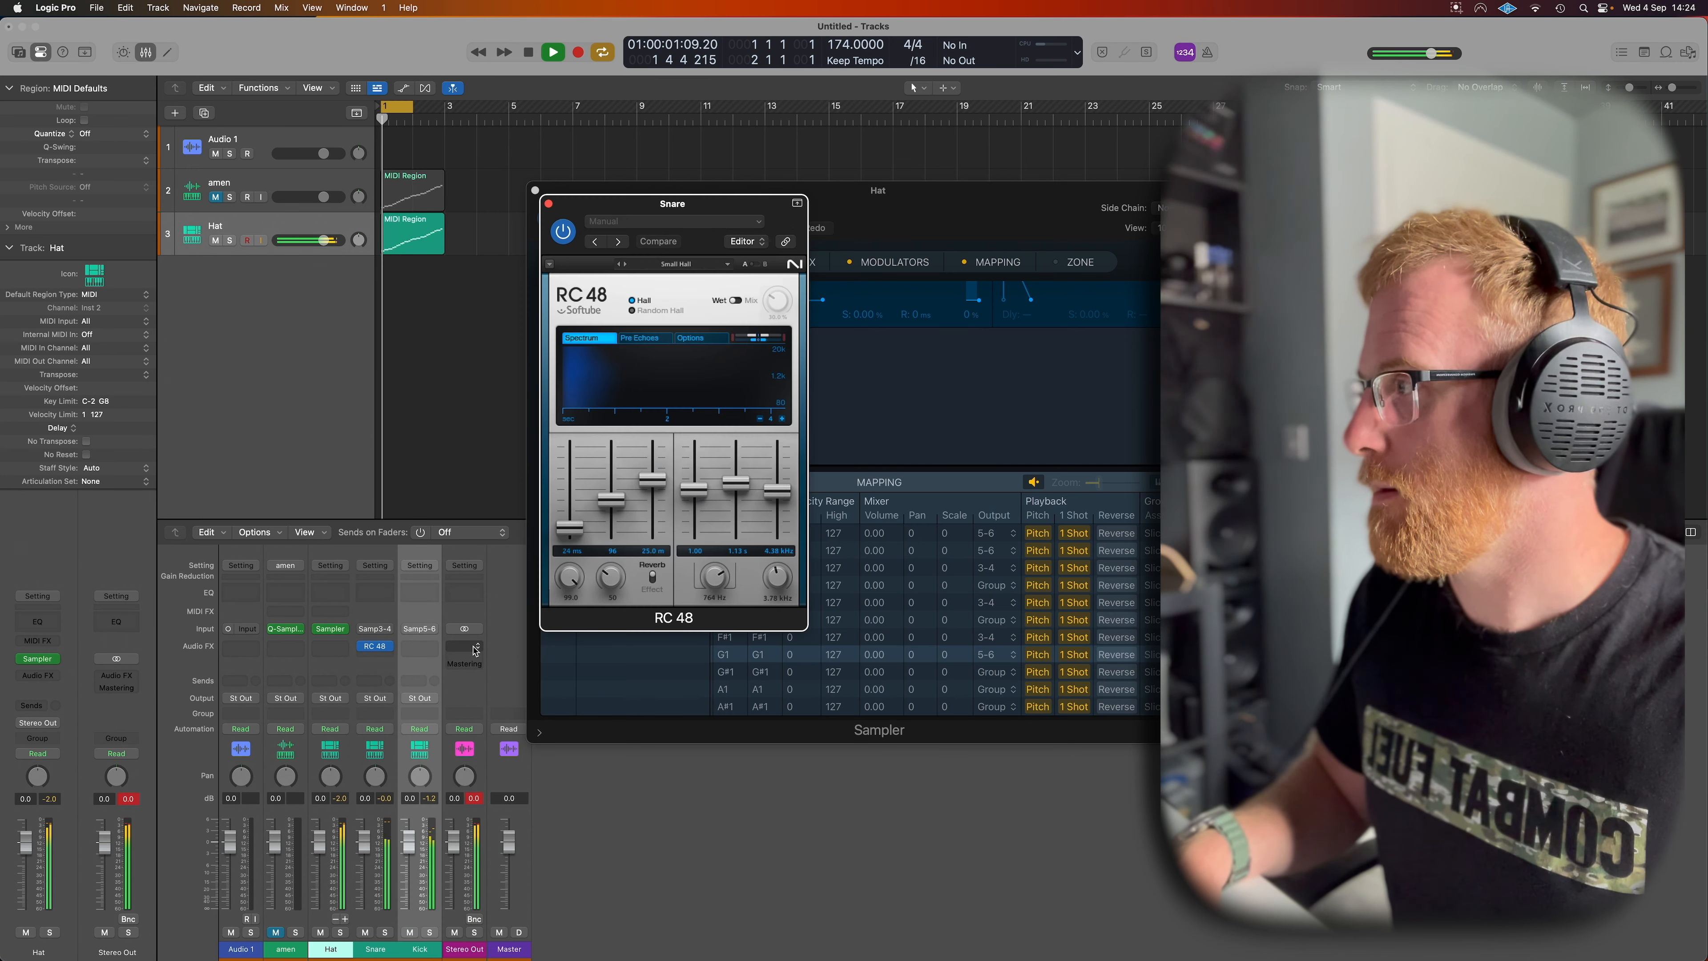
{"action": "left_click", "coordinate": [735, 301]}
{"action": "left_click_drag", "start_coordinate": [877, 212], "coordinate": [986, 189]}
{"action": "left_click_drag", "start_coordinate": [671, 209], "coordinate": [665, 229]}
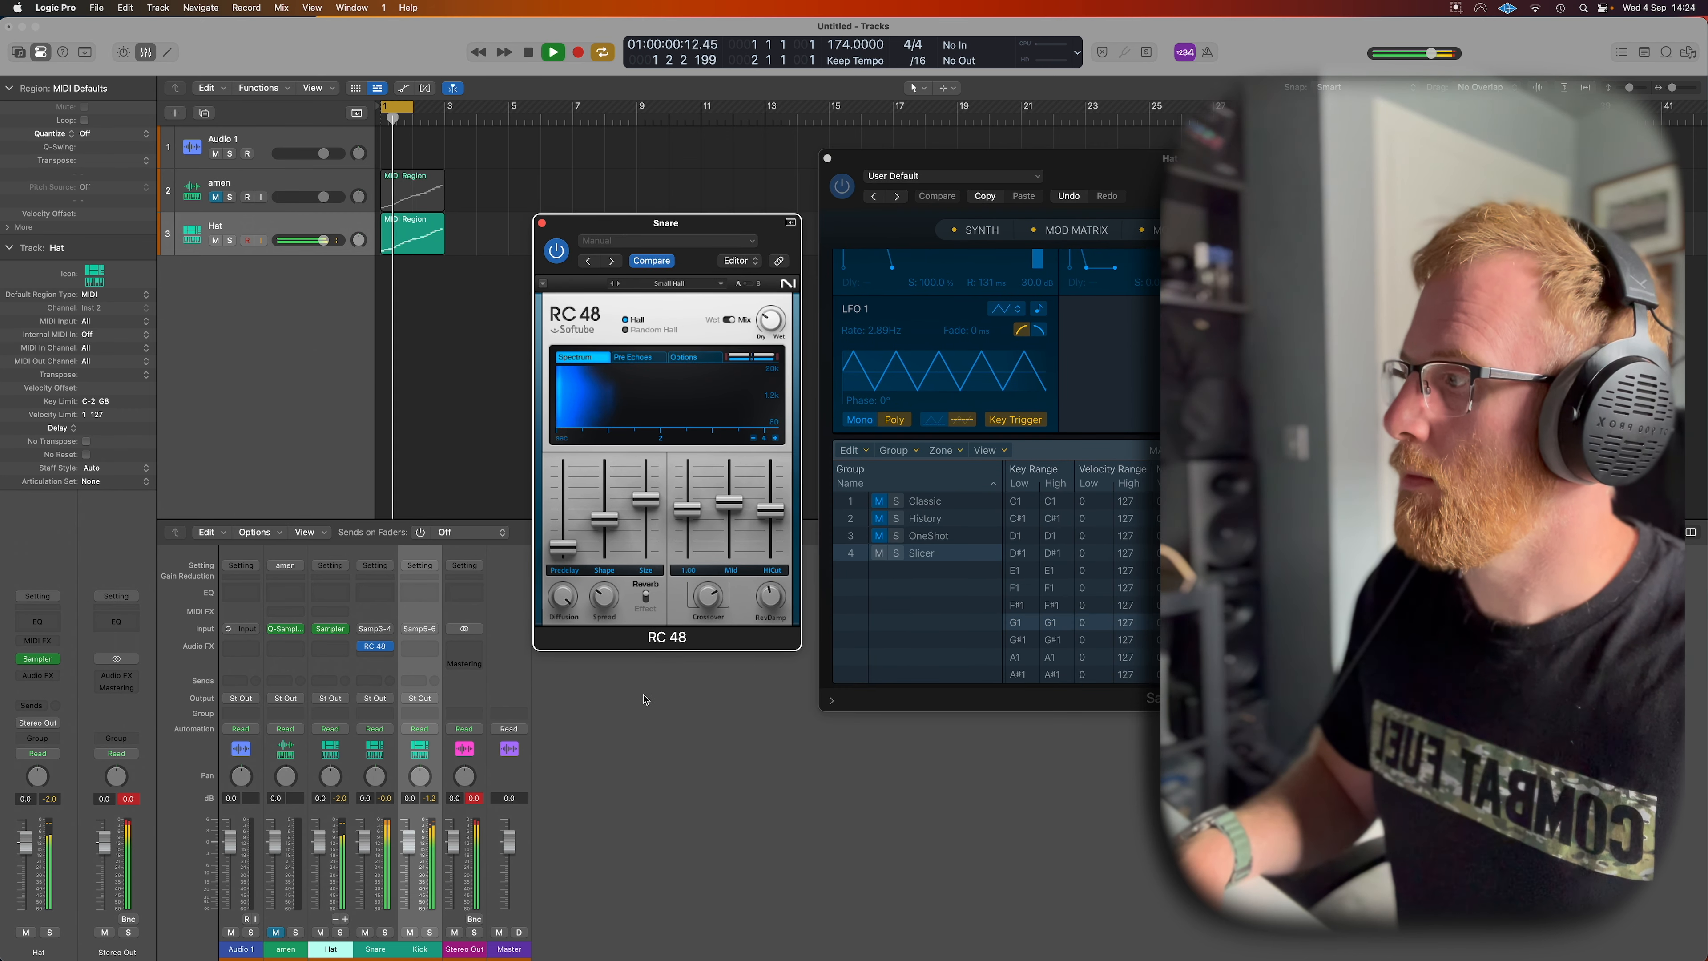
- Insert a Compressor on the Kick channel and turn its Auto Gain off
{"action": "left_click", "coordinate": [425, 577]}
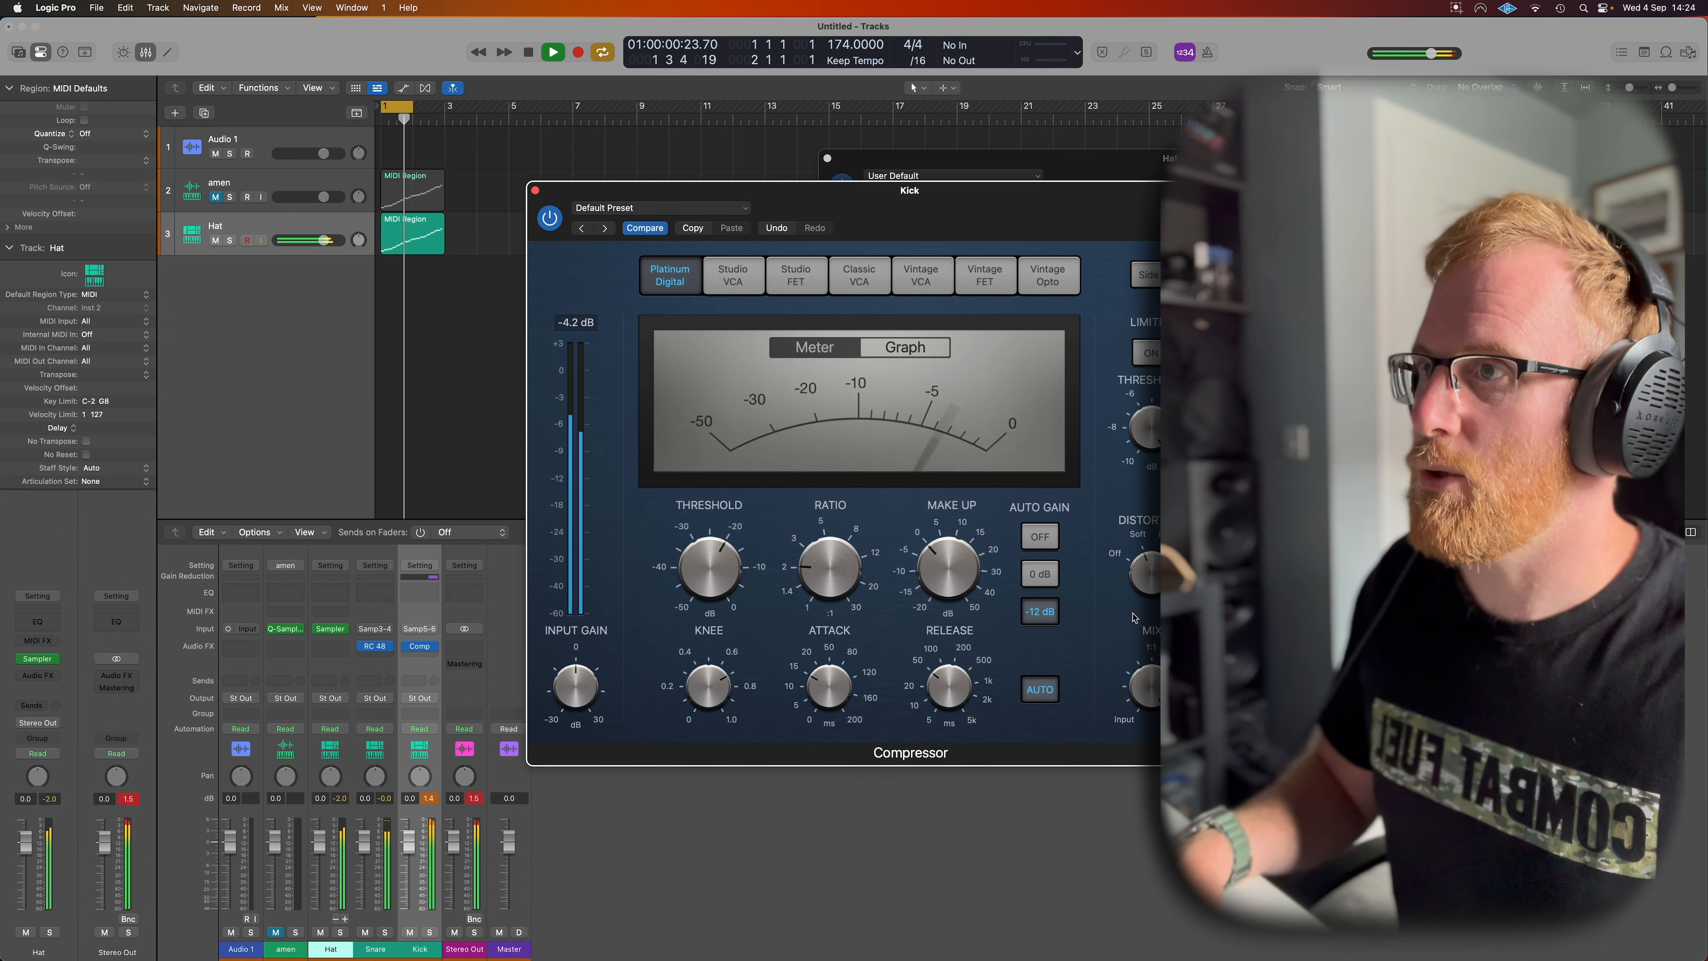
{"action": "left_click", "coordinate": [1041, 537]}
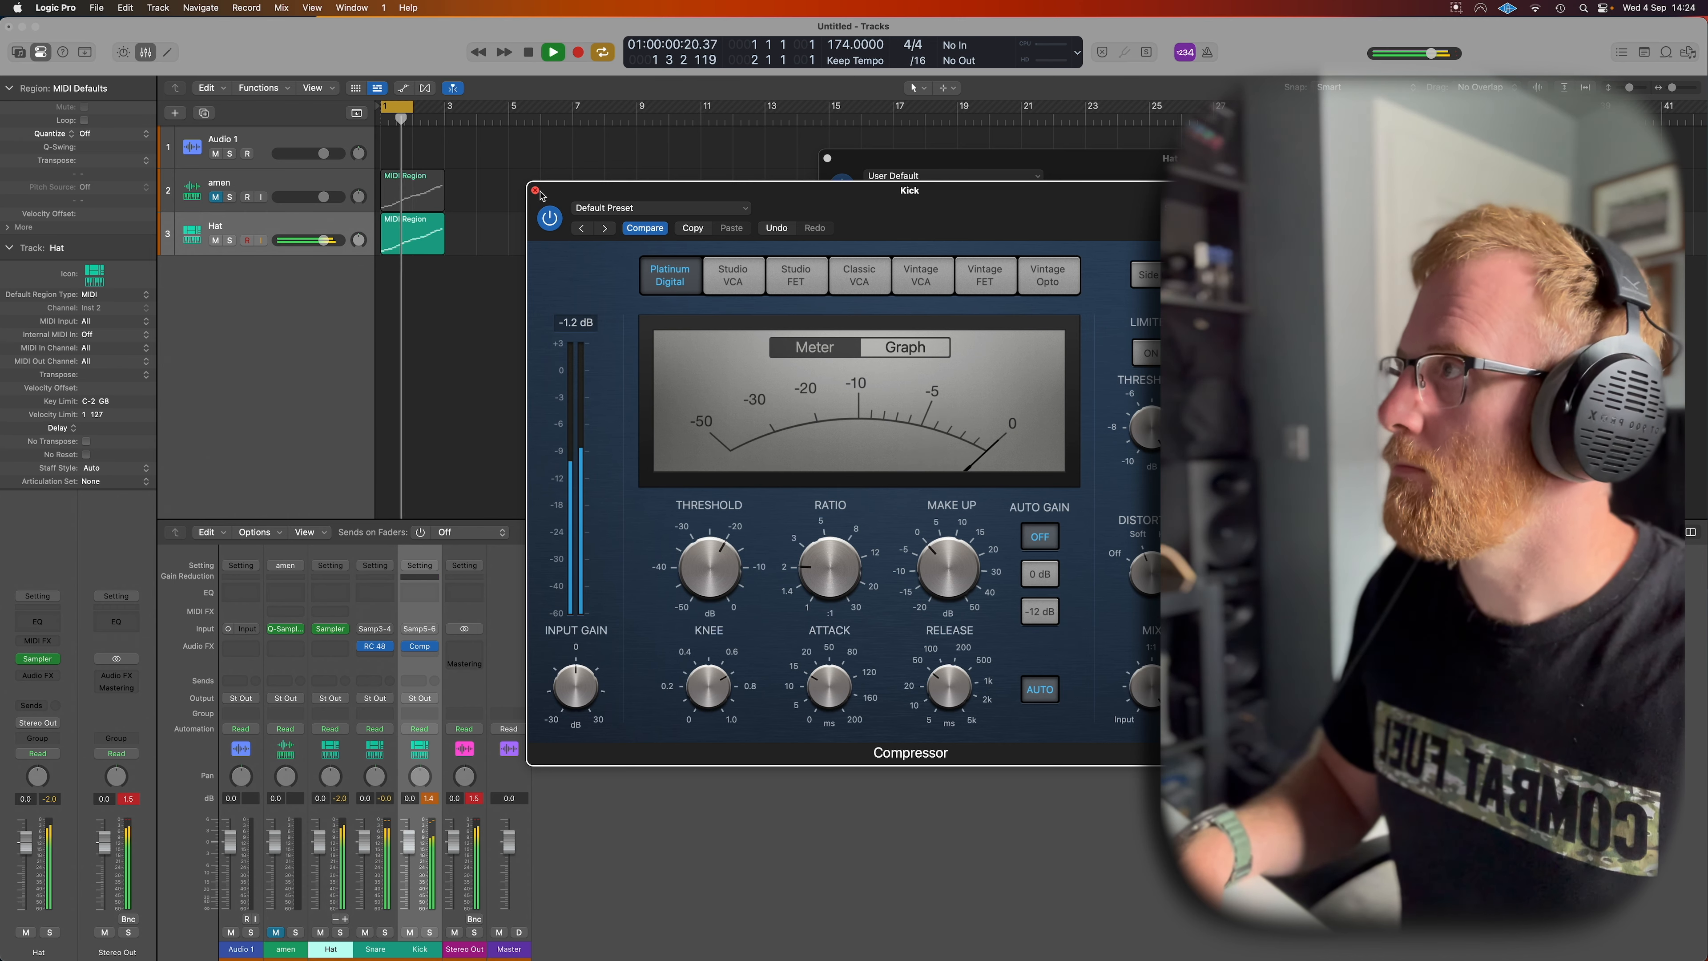
{"action": "left_click", "coordinate": [535, 191]}
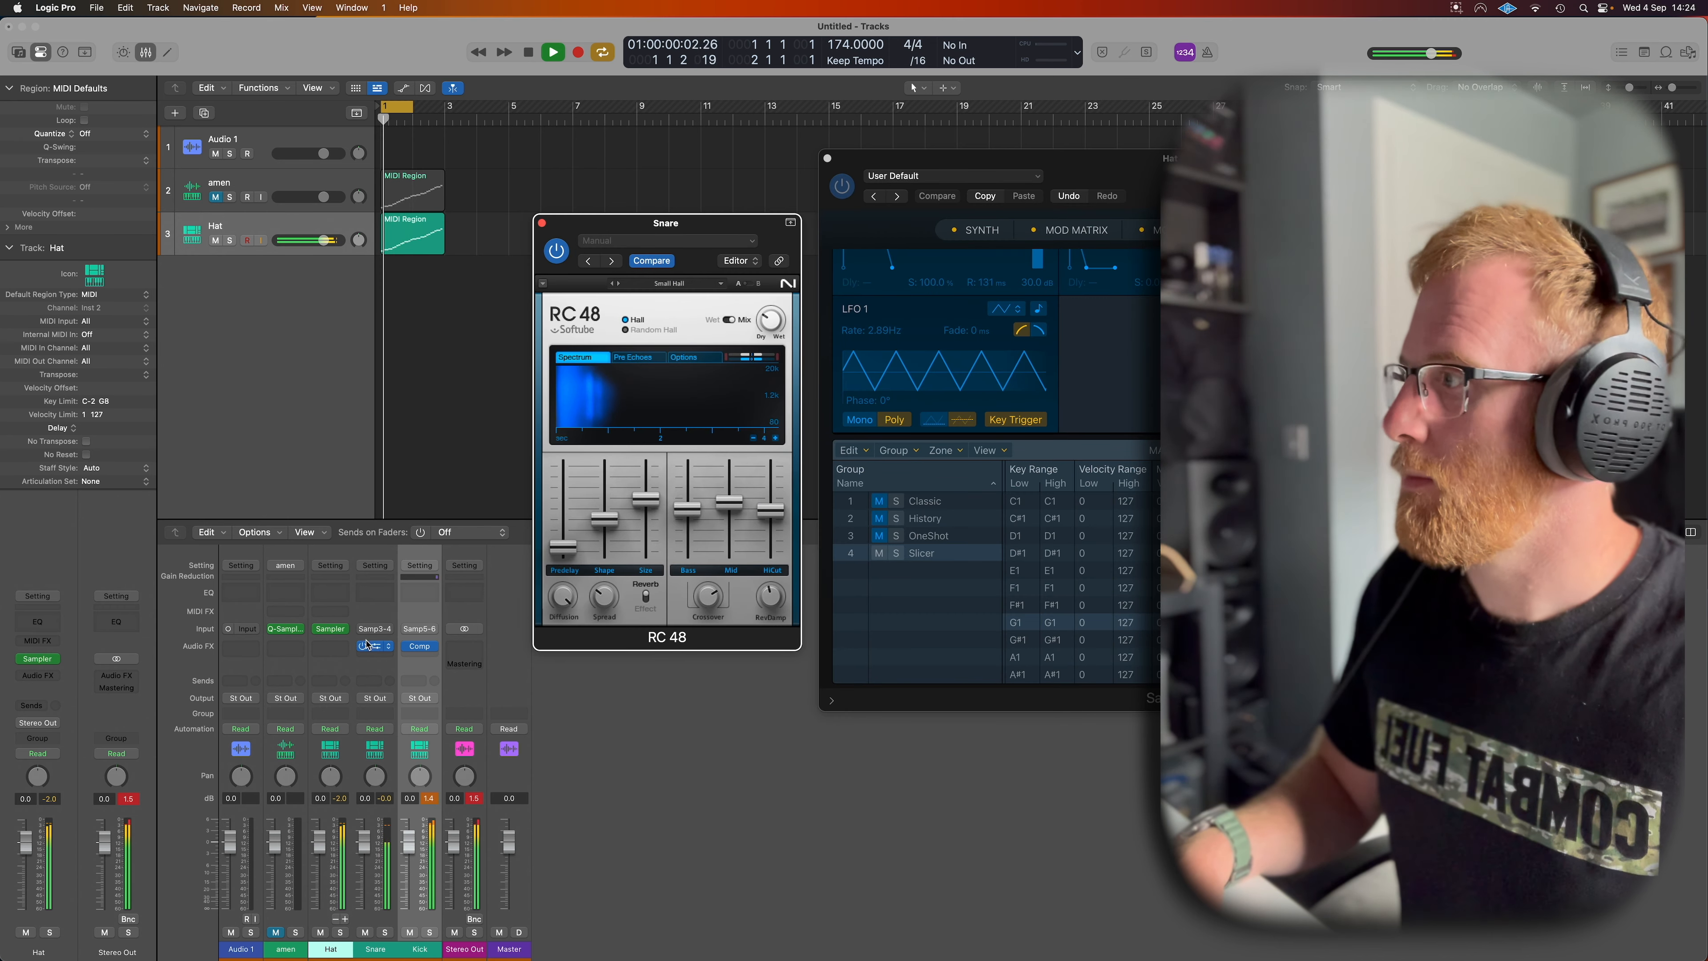
- Add a Channel EQ to the Hat channel with a low cut at about 157 Hz
{"action": "left_click", "coordinate": [329, 592]}
{"action": "left_click_drag", "start_coordinate": [556, 384], "coordinate": [755, 372]}
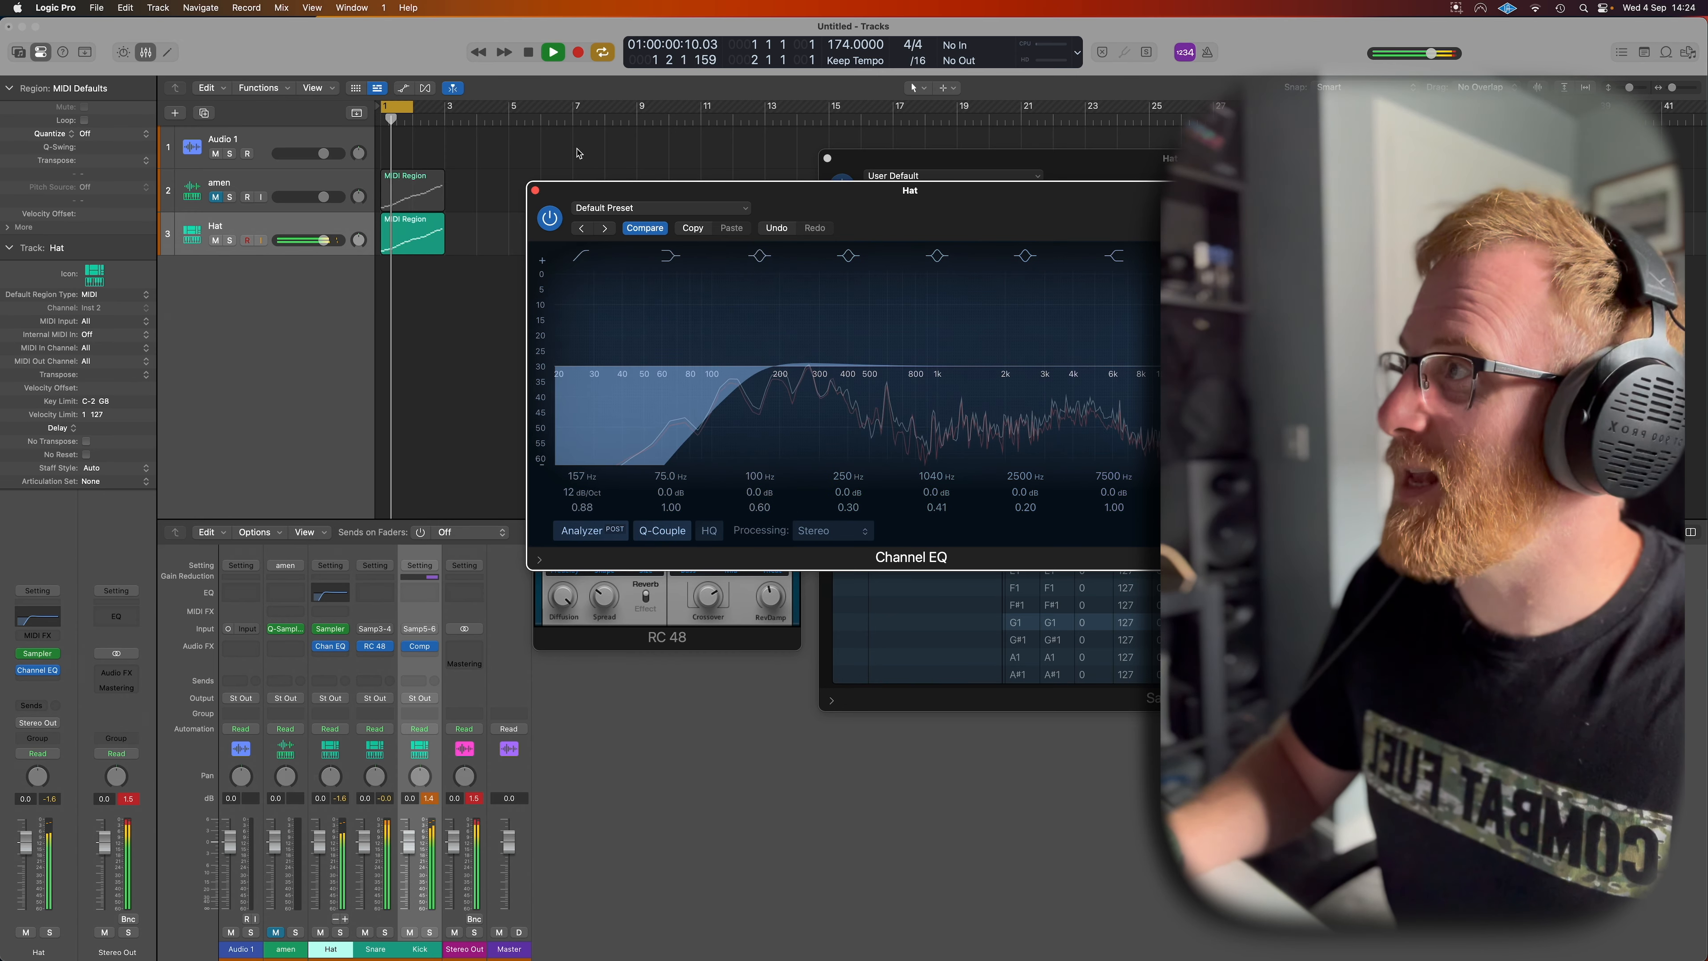
{"action": "left_click", "coordinate": [535, 190]}
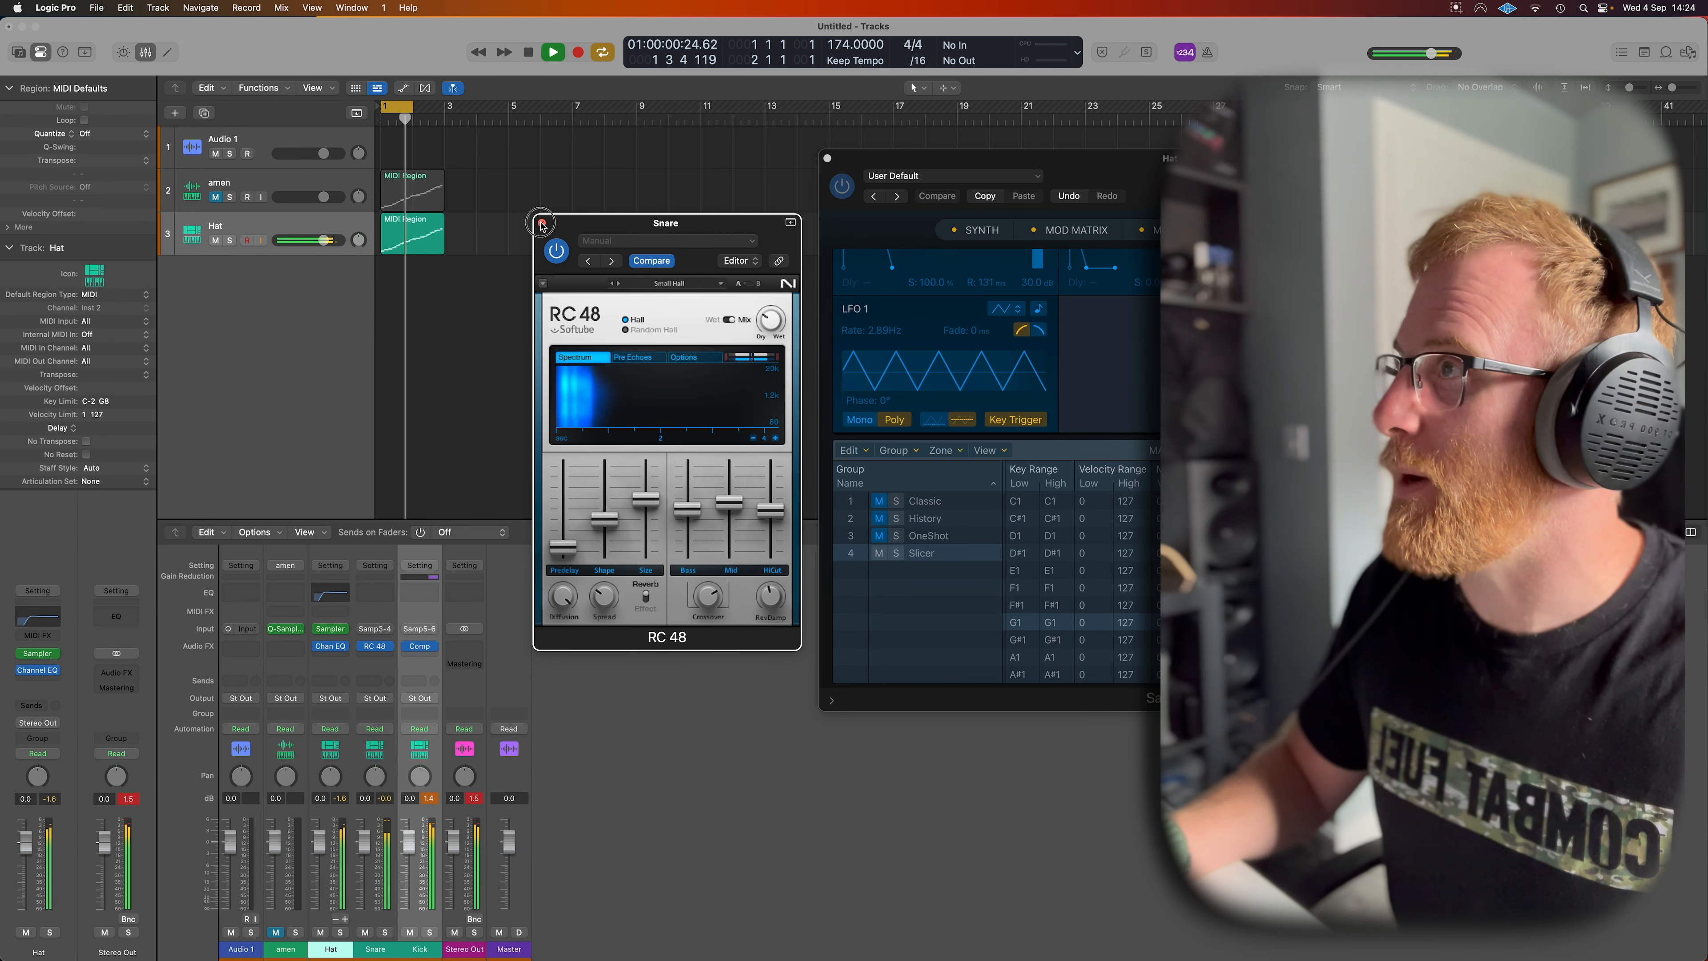
- Close the Snare reverb window, stop playback and reposition the Sampler window
{"action": "left_click", "coordinate": [541, 223]}
{"action": "key", "text": "space"}
{"action": "left_click_drag", "start_coordinate": [964, 172], "coordinate": [754, 202]}
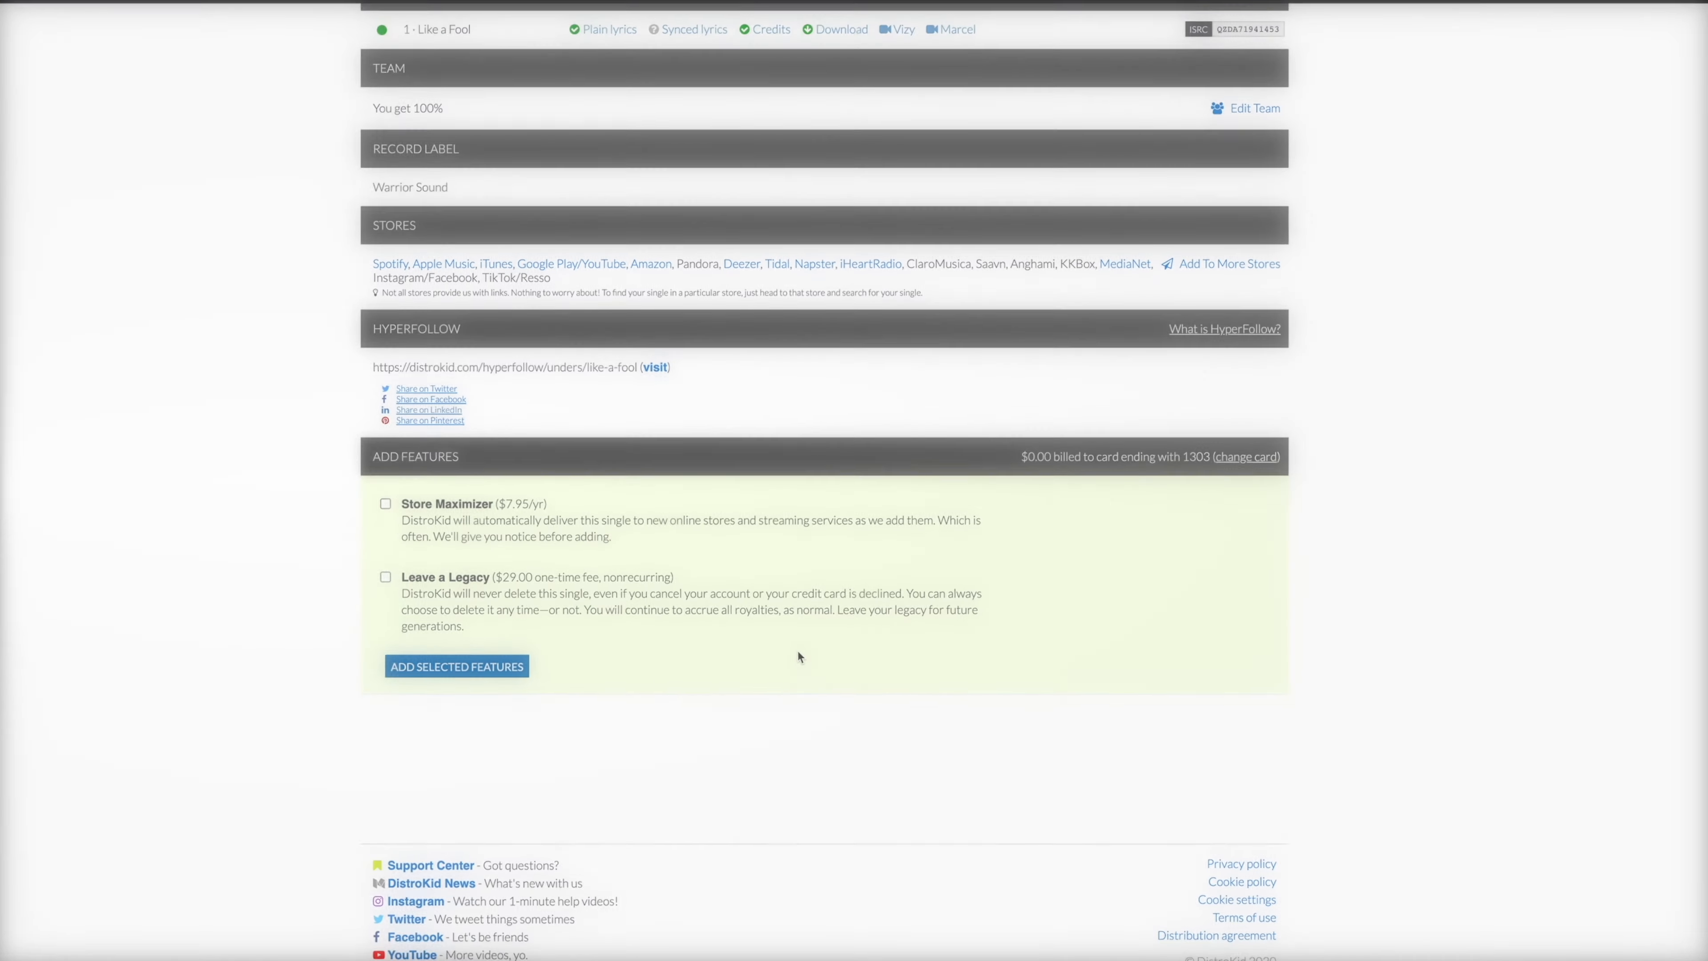
{"action": "scroll", "coordinate": [799, 651], "scroll_direction": "up", "scroll_amount": 4}
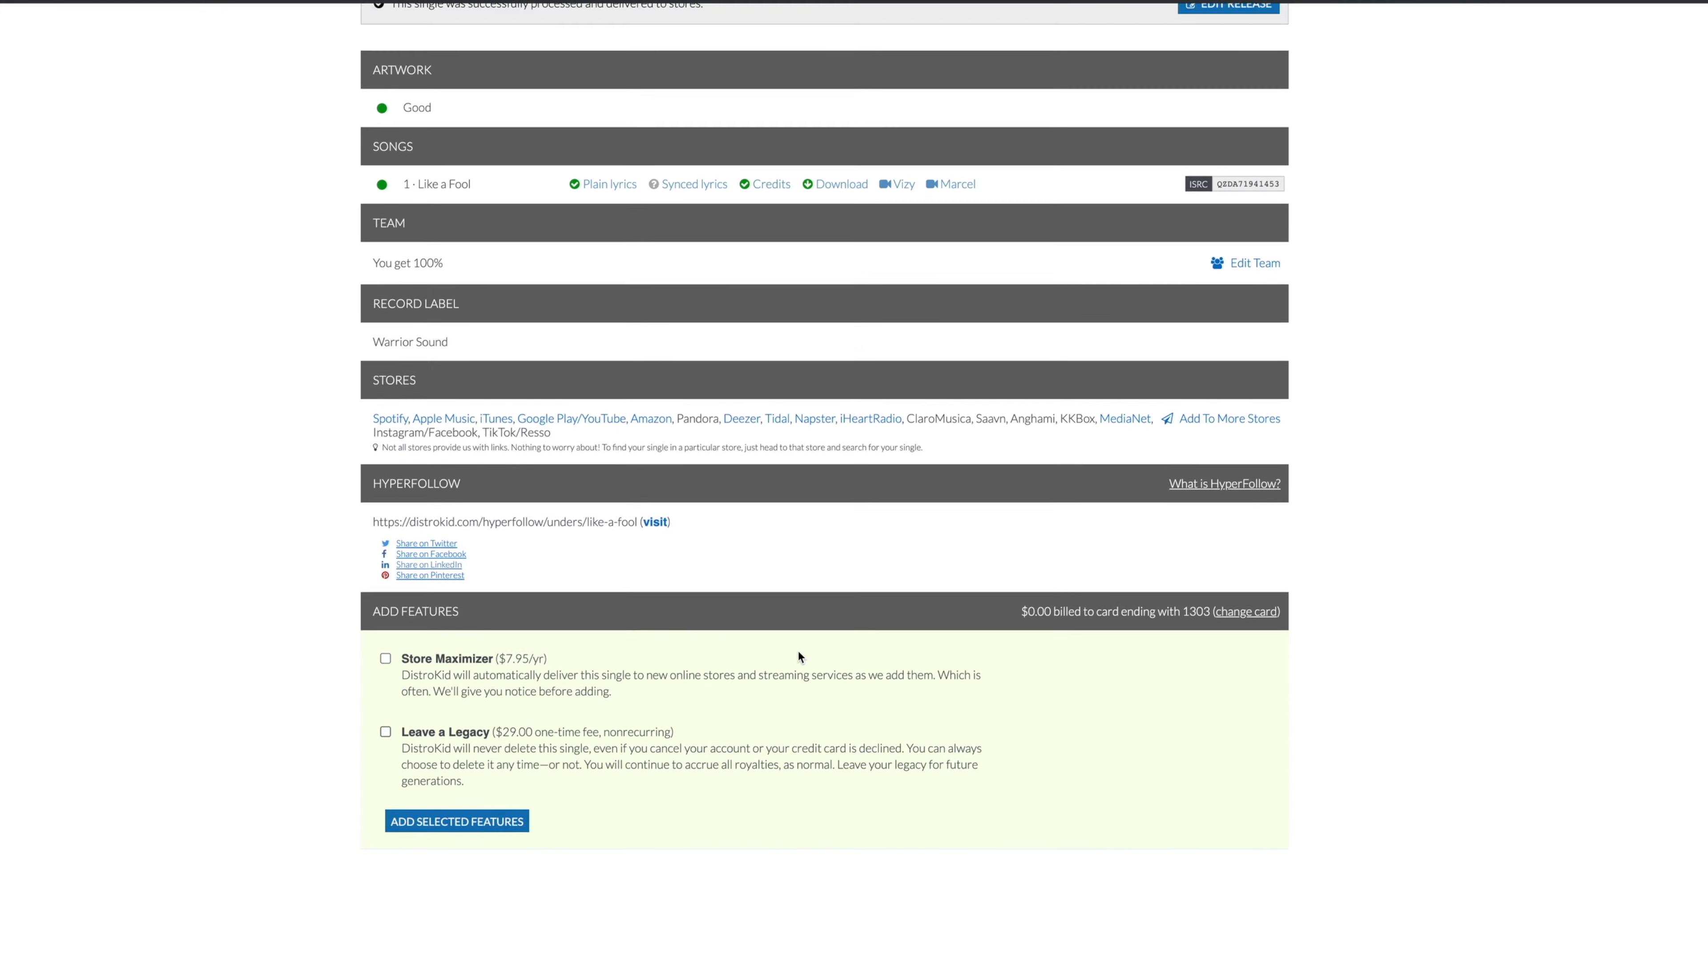